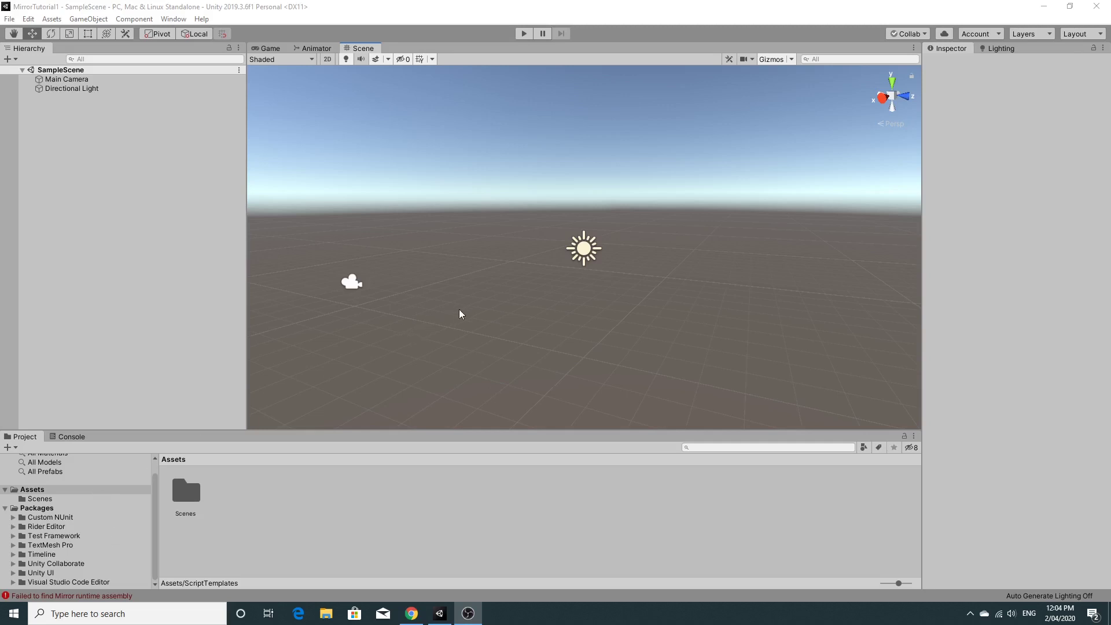
Orbit the Scene view to show more of the ground.
{"action": "right_click_drag", "start_coordinate": [610, 310], "coordinate": [623, 307]}
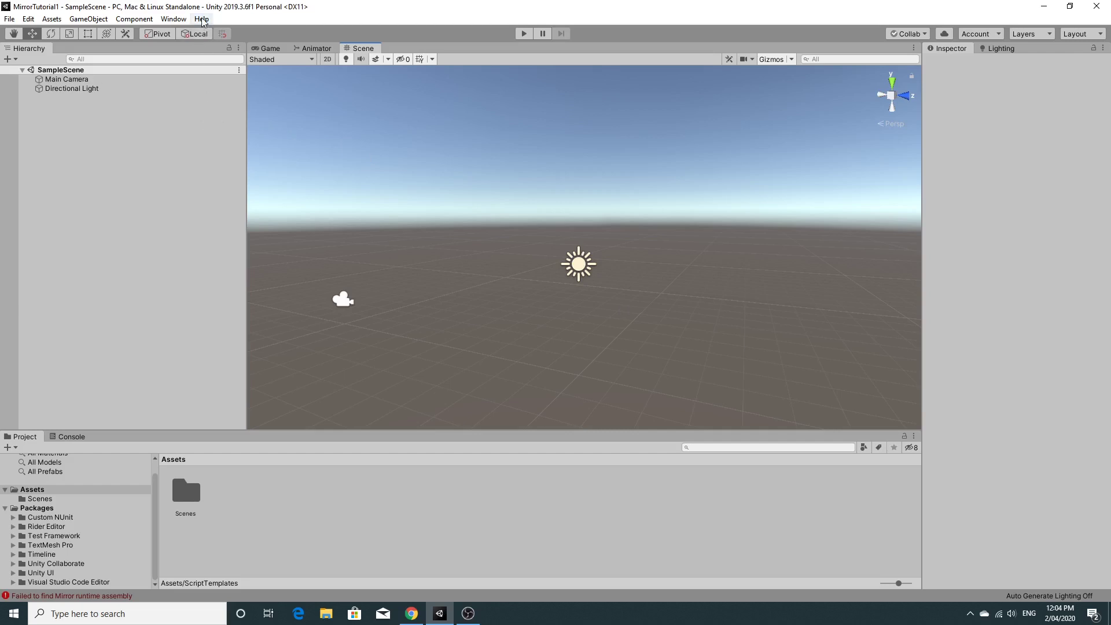
Open the Asset Store inside the editor and search it for 'mirror'.
{"action": "left_click", "coordinate": [174, 19]}
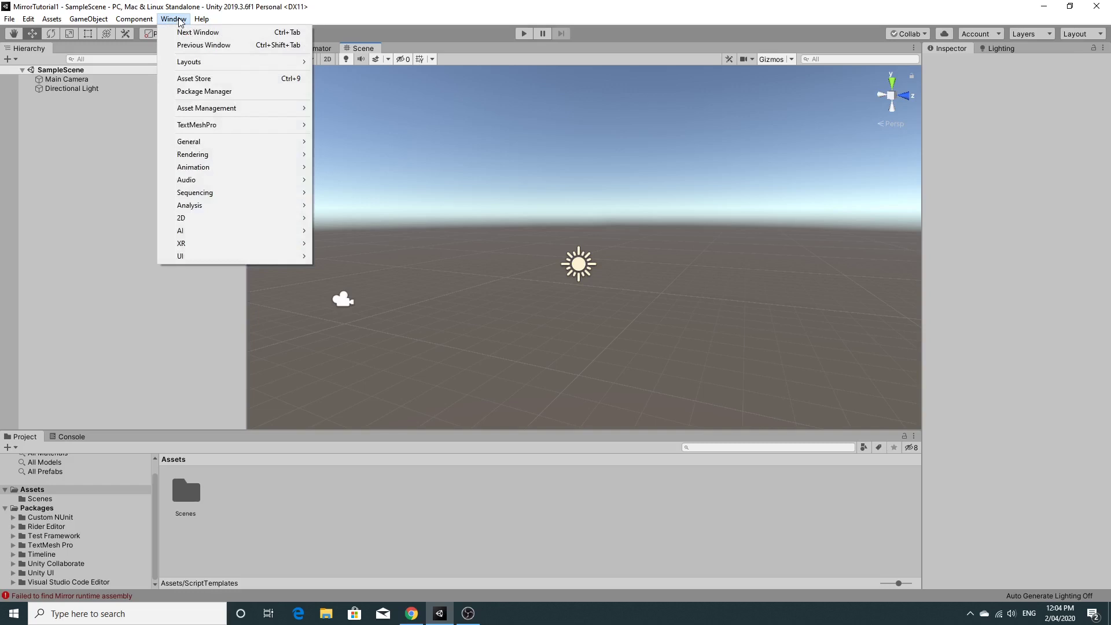
{"action": "left_click", "coordinate": [194, 80]}
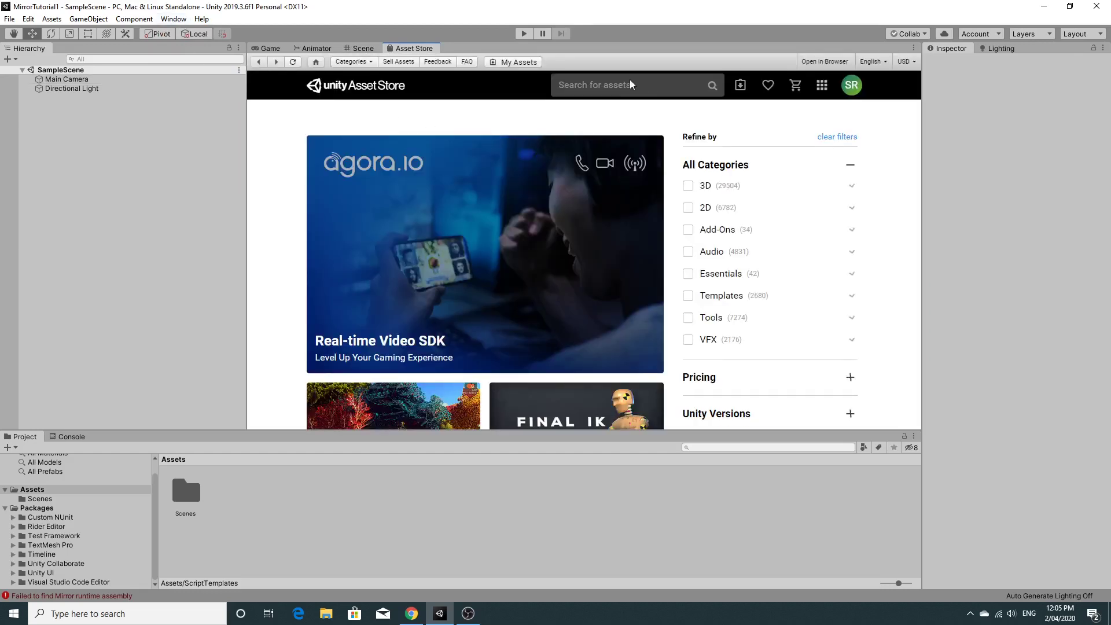
{"action": "left_click", "coordinate": [630, 85]}
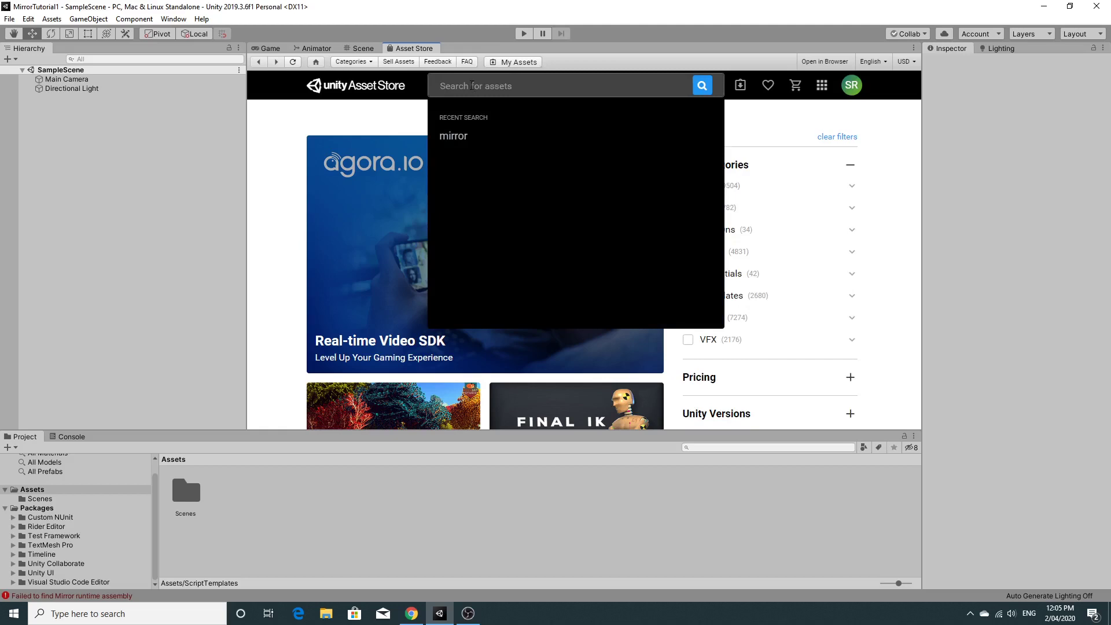
{"action": "left_click", "coordinate": [453, 135]}
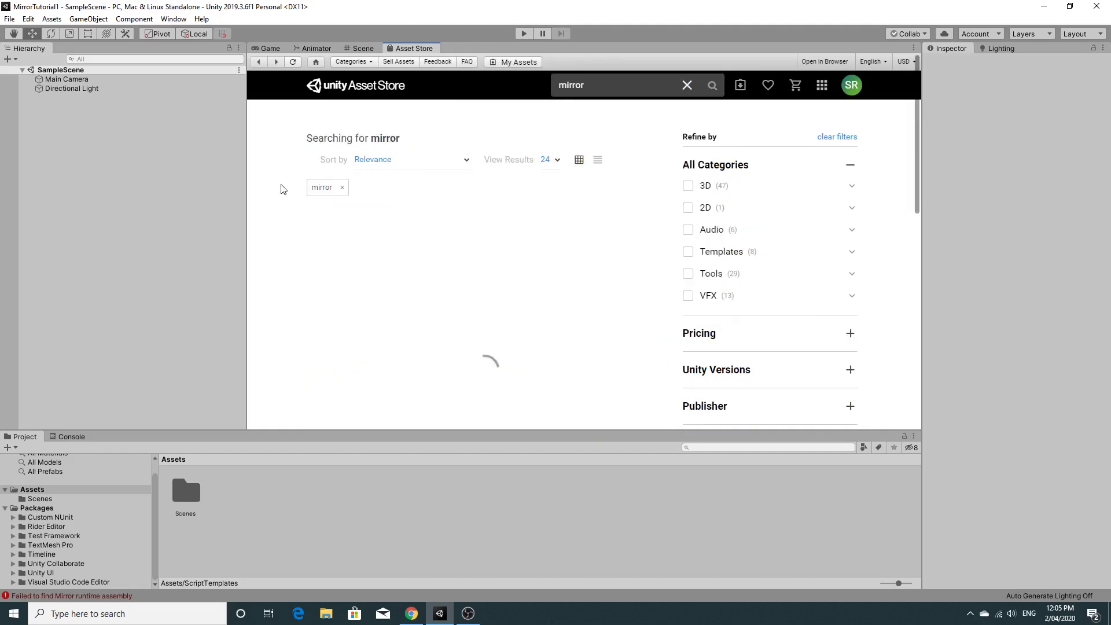
{"action": "mouse_move", "coordinate": [351, 282]}
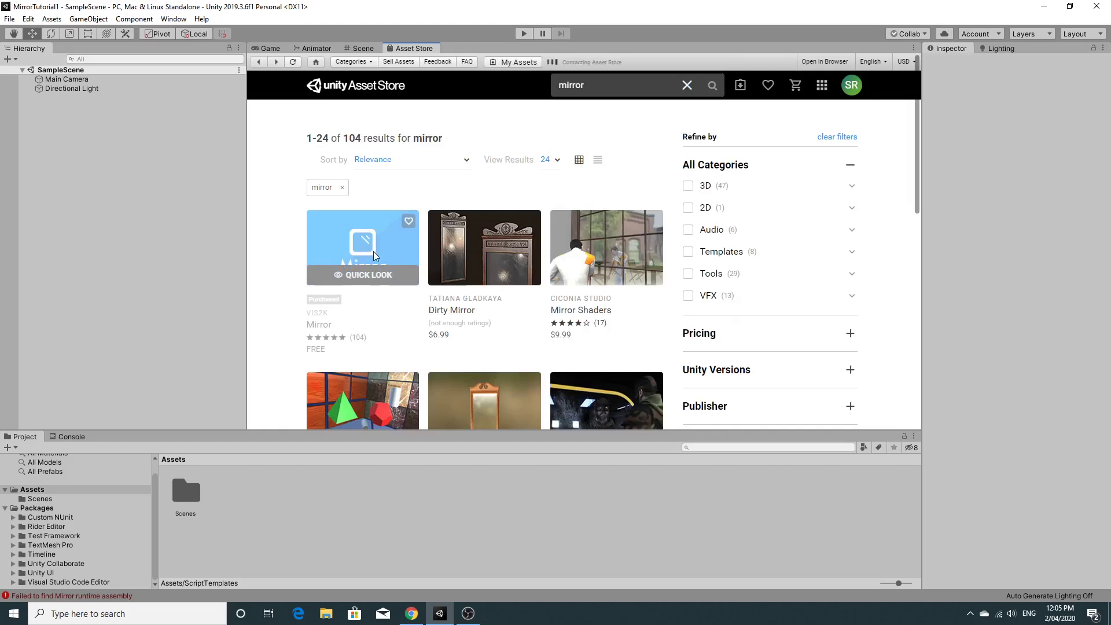
Open the free Mirror asset's store page and scroll through its Description.
{"action": "left_click", "coordinate": [376, 257]}
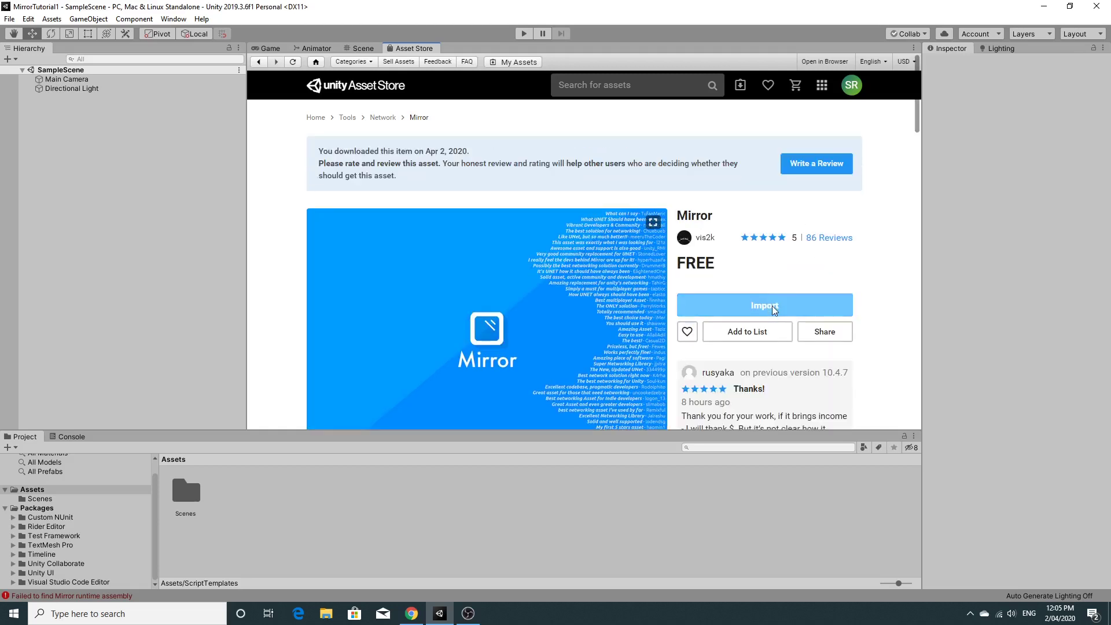
{"action": "scroll", "coordinate": [566, 303], "scroll_direction": "down", "scroll_amount": 1}
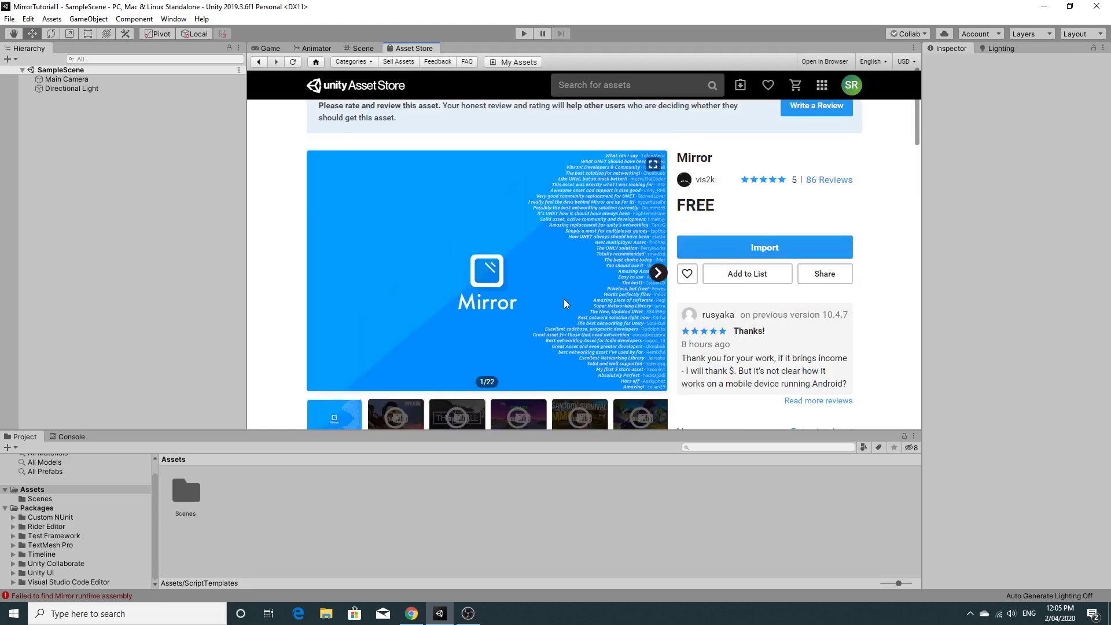
{"action": "scroll", "coordinate": [566, 303], "scroll_direction": "down", "scroll_amount": 3}
{"action": "scroll", "coordinate": [567, 303], "scroll_direction": "down", "scroll_amount": 2}
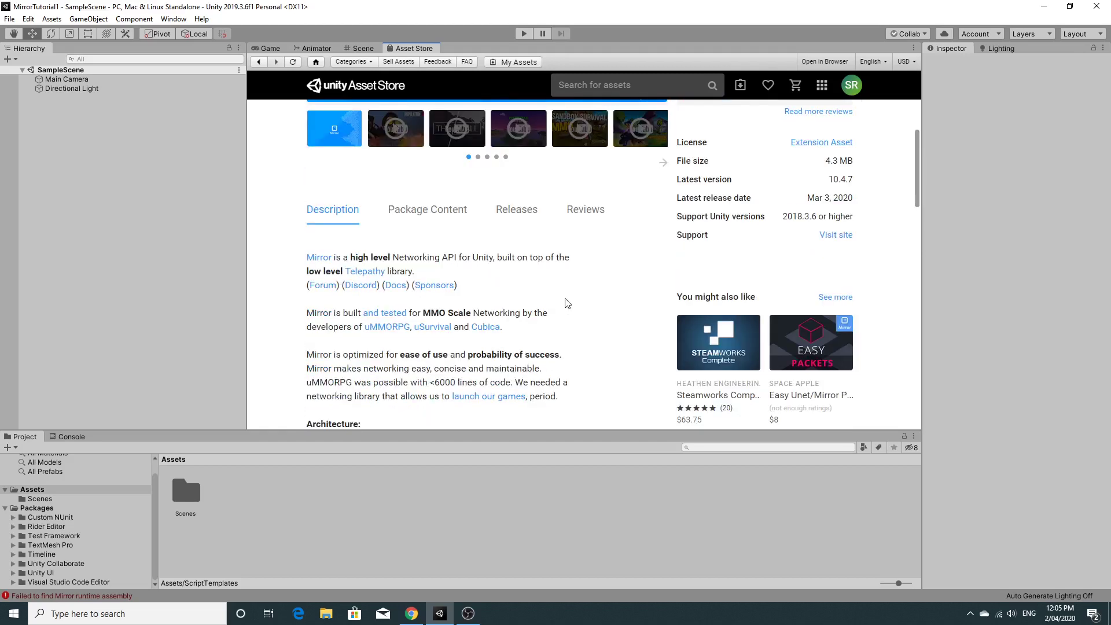
{"action": "scroll", "coordinate": [569, 298], "scroll_direction": "down", "scroll_amount": 2}
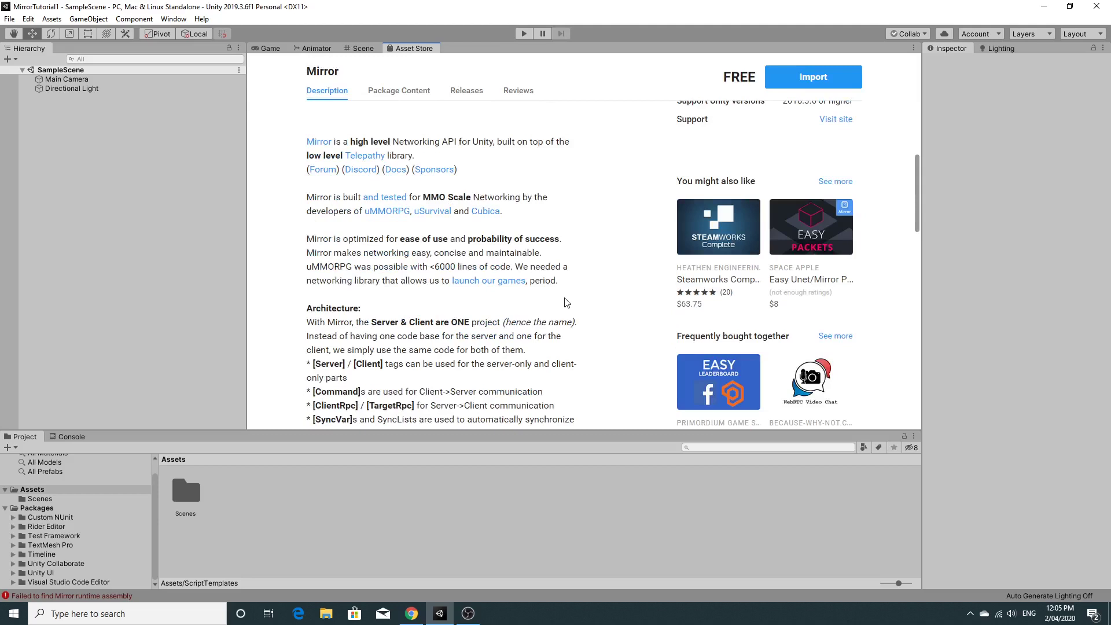
{"action": "scroll", "coordinate": [566, 302], "scroll_direction": "down", "scroll_amount": 3}
{"action": "scroll", "coordinate": [566, 303], "scroll_direction": "down", "scroll_amount": 3}
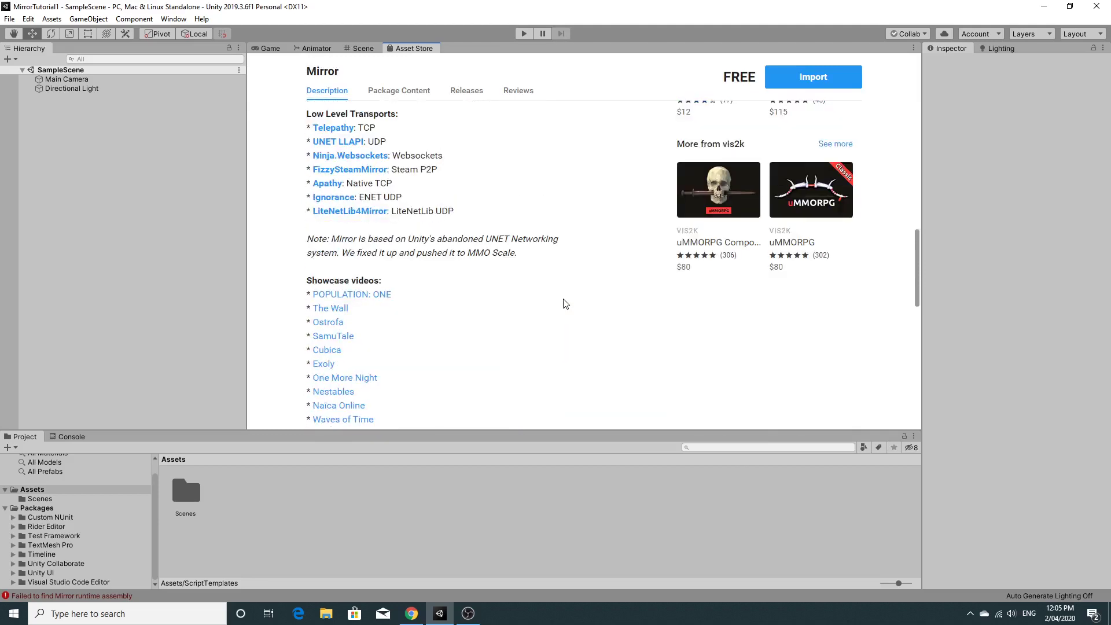
{"action": "scroll", "coordinate": [566, 303], "scroll_direction": "down", "scroll_amount": 5}
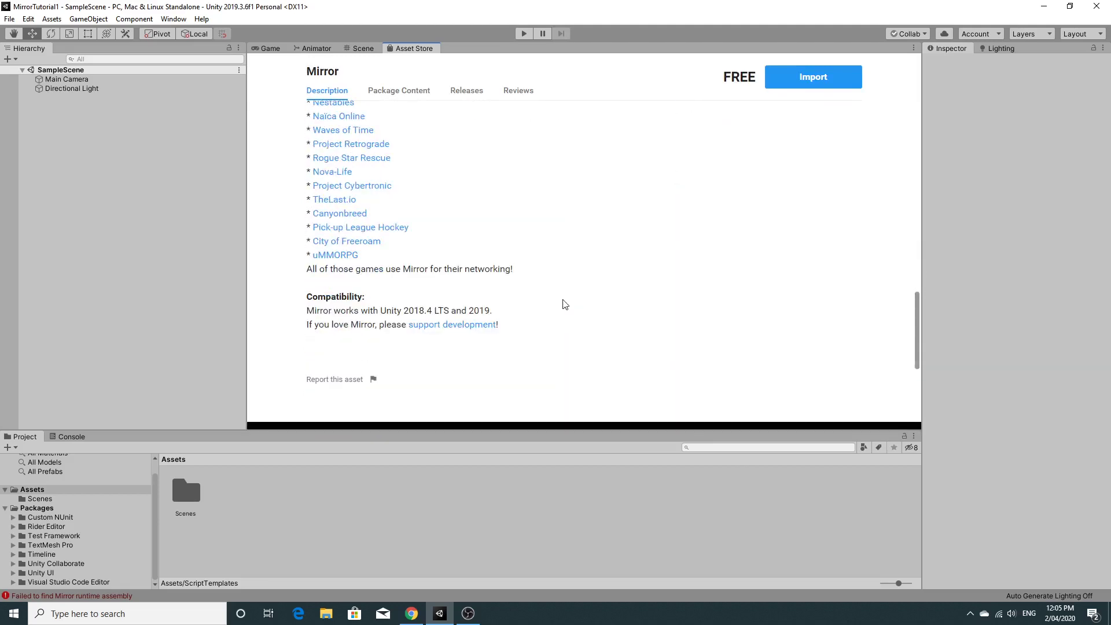
{"action": "scroll", "coordinate": [565, 305], "scroll_direction": "up", "scroll_amount": 6}
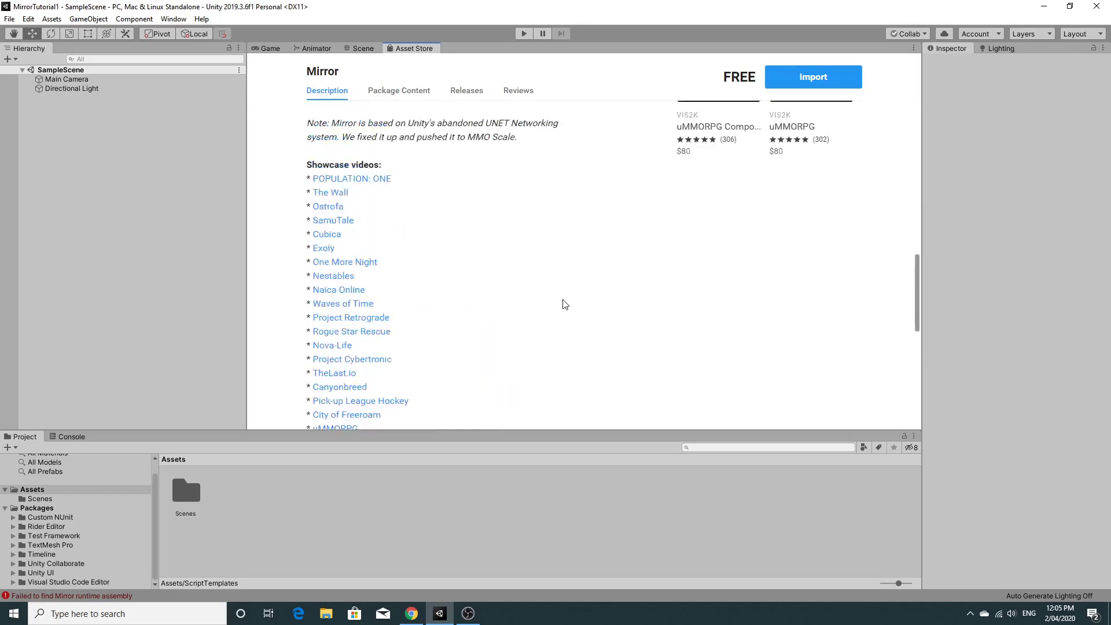
{"action": "scroll", "coordinate": [565, 304], "scroll_direction": "up", "scroll_amount": 10}
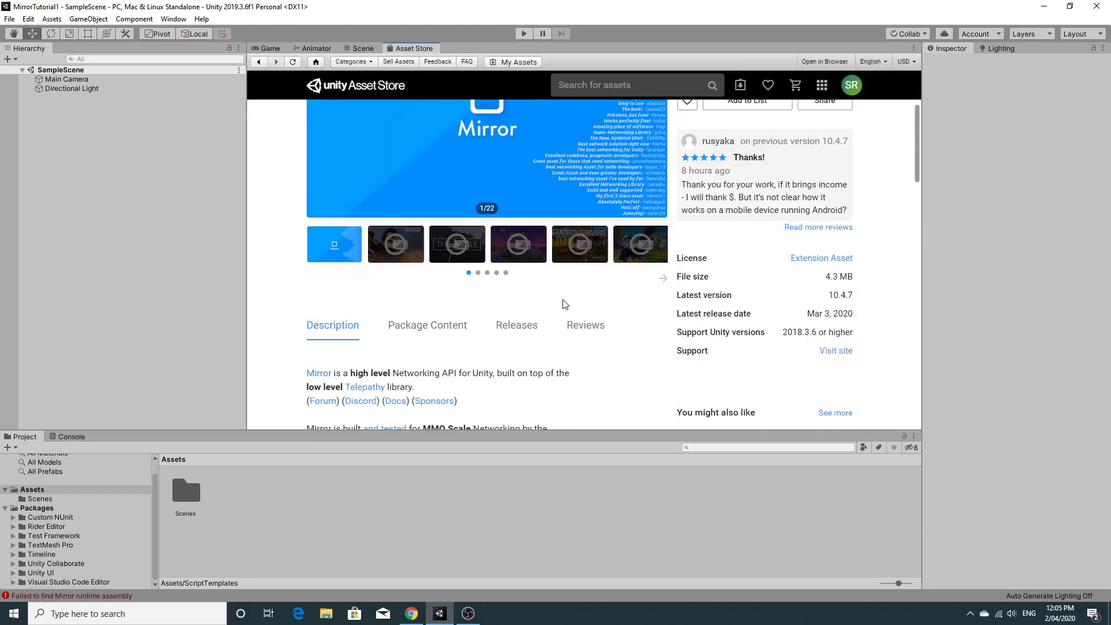
{"action": "scroll", "coordinate": [564, 304], "scroll_direction": "up", "scroll_amount": 3}
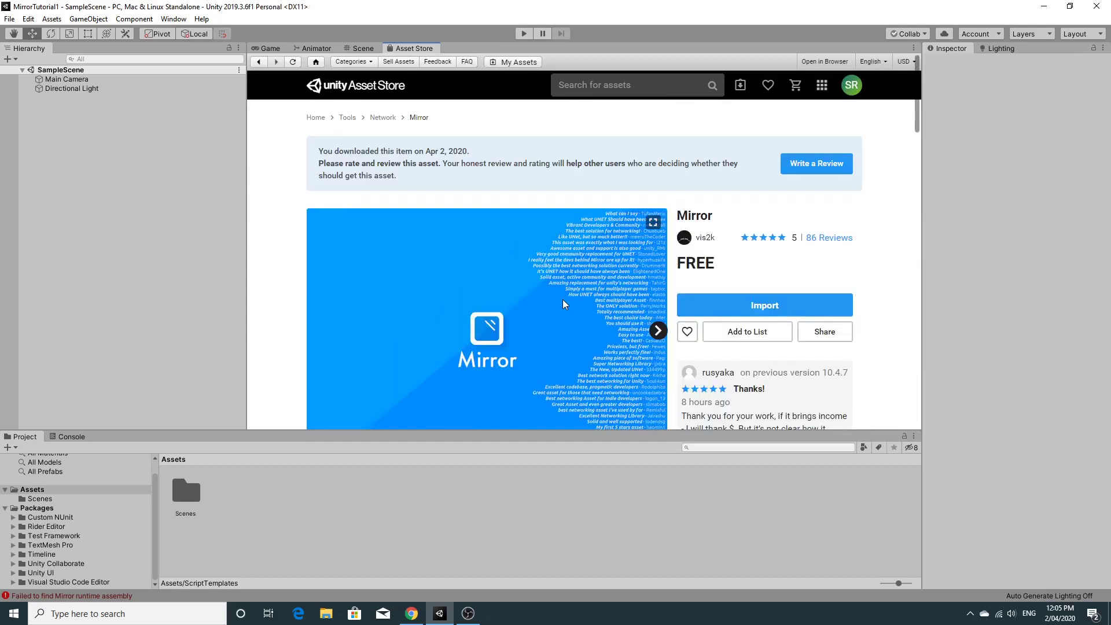
{"action": "scroll", "coordinate": [564, 305], "scroll_direction": "down", "scroll_amount": 1}
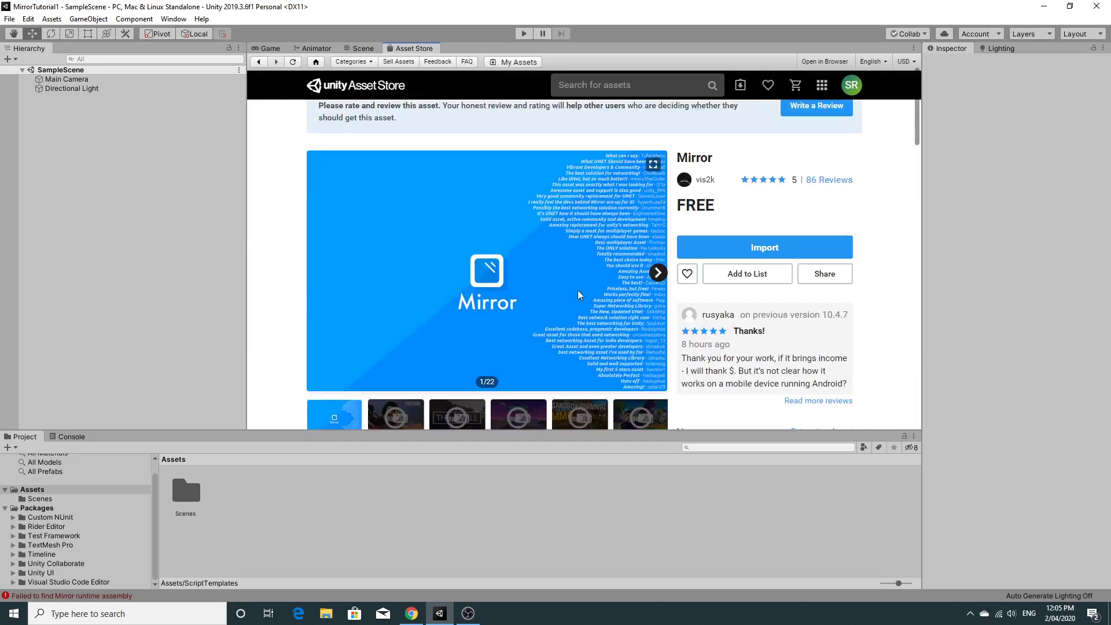
Start importing the Mirror package, then bring the Mirror Samples Overview docs forward in Chrome.
{"action": "left_click", "coordinate": [781, 249]}
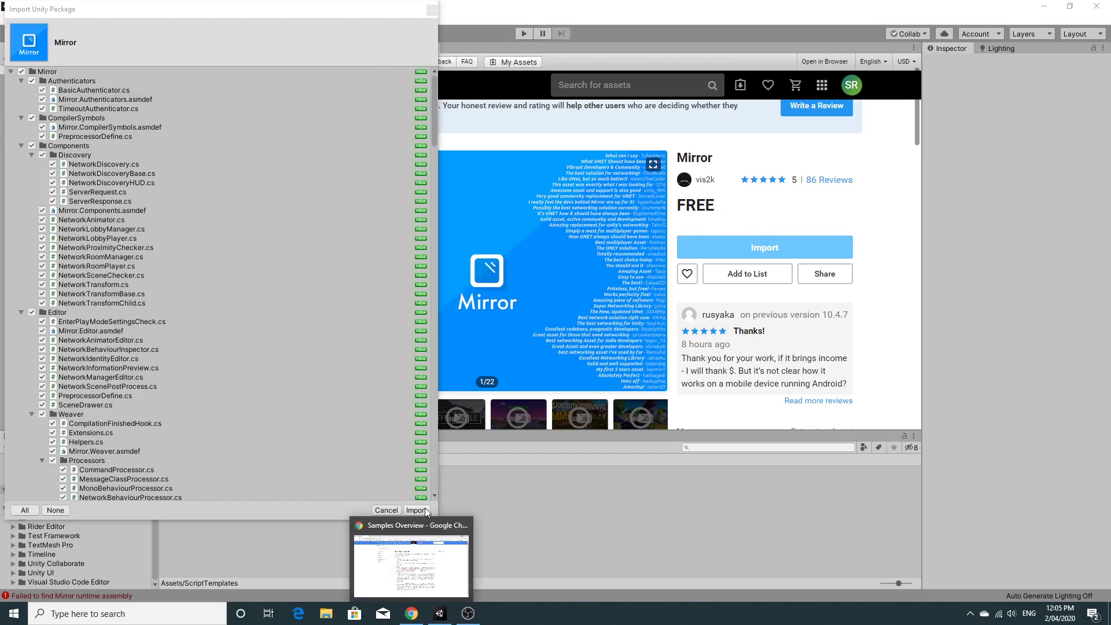
{"action": "left_click", "coordinate": [543, 530]}
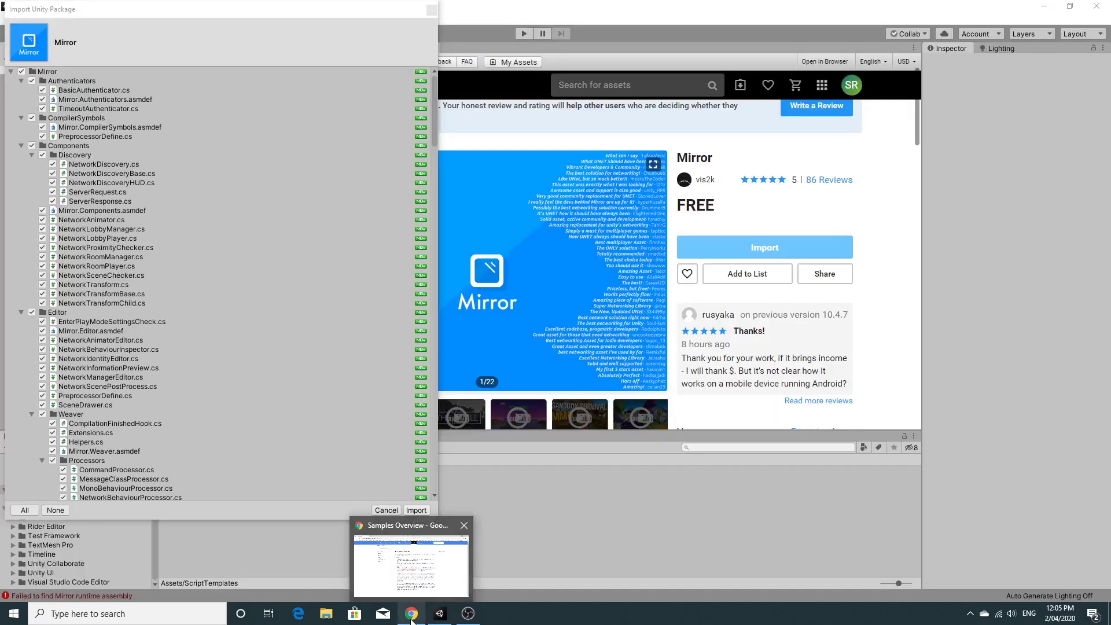
{"action": "left_click", "coordinate": [411, 564]}
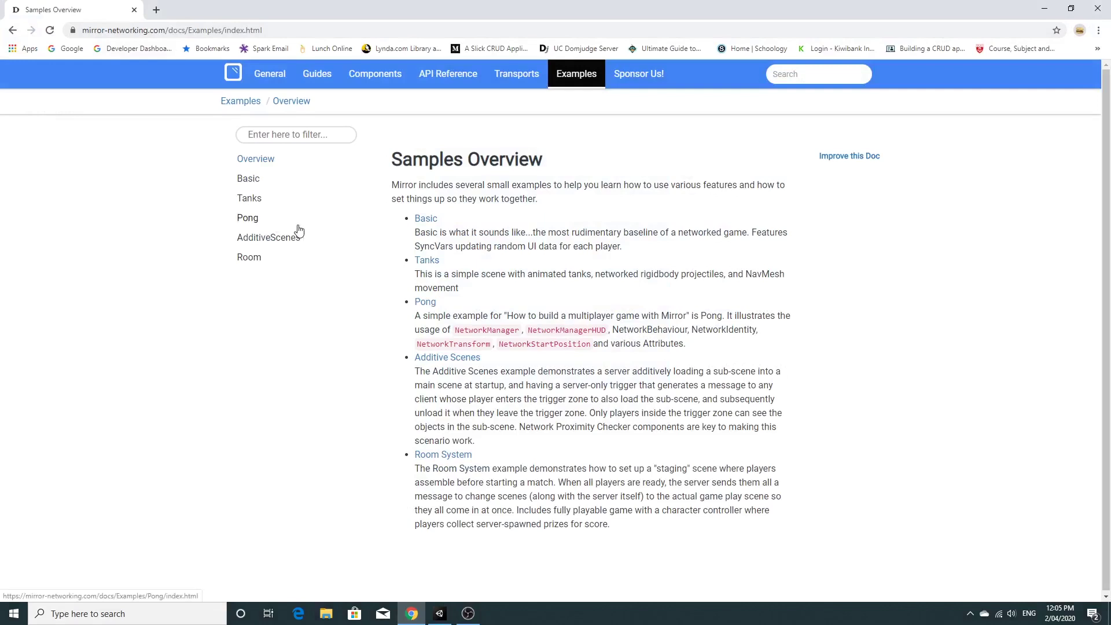
Navigate the Mirror docs through Guides and General to the Getting Started guide.
{"action": "left_click", "coordinate": [317, 80]}
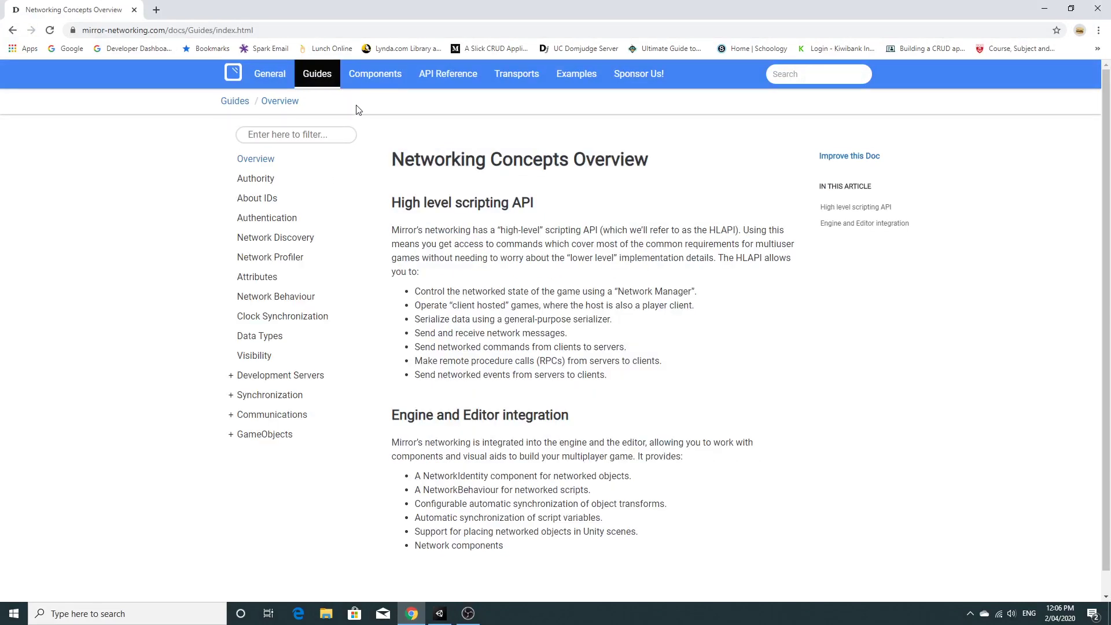
{"action": "left_click", "coordinate": [283, 79]}
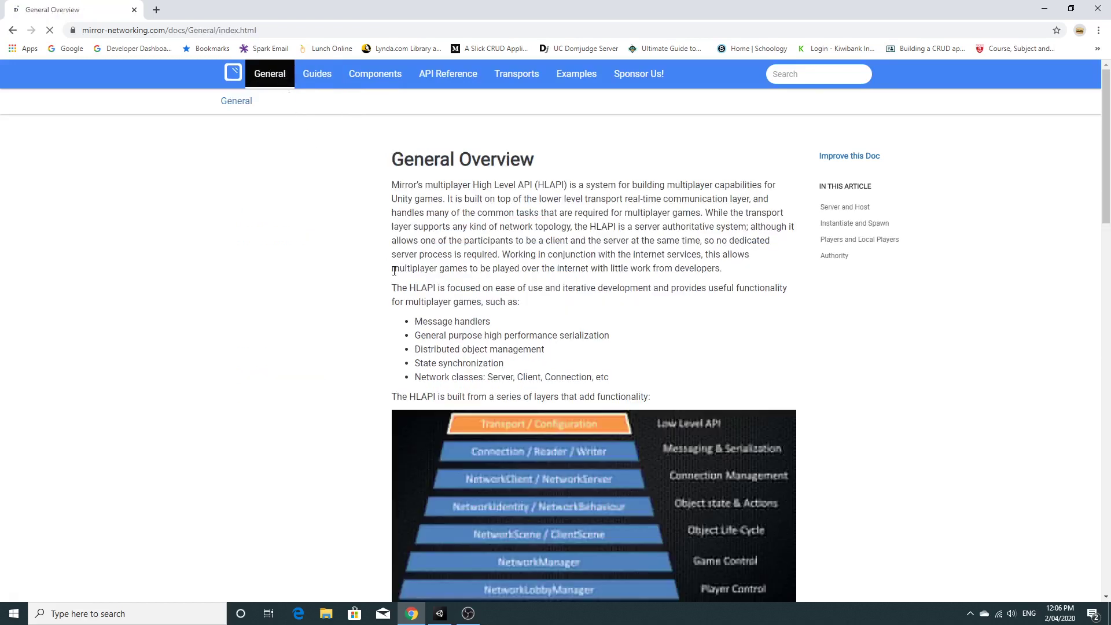
{"action": "scroll", "coordinate": [392, 273], "scroll_direction": "down", "scroll_amount": 8}
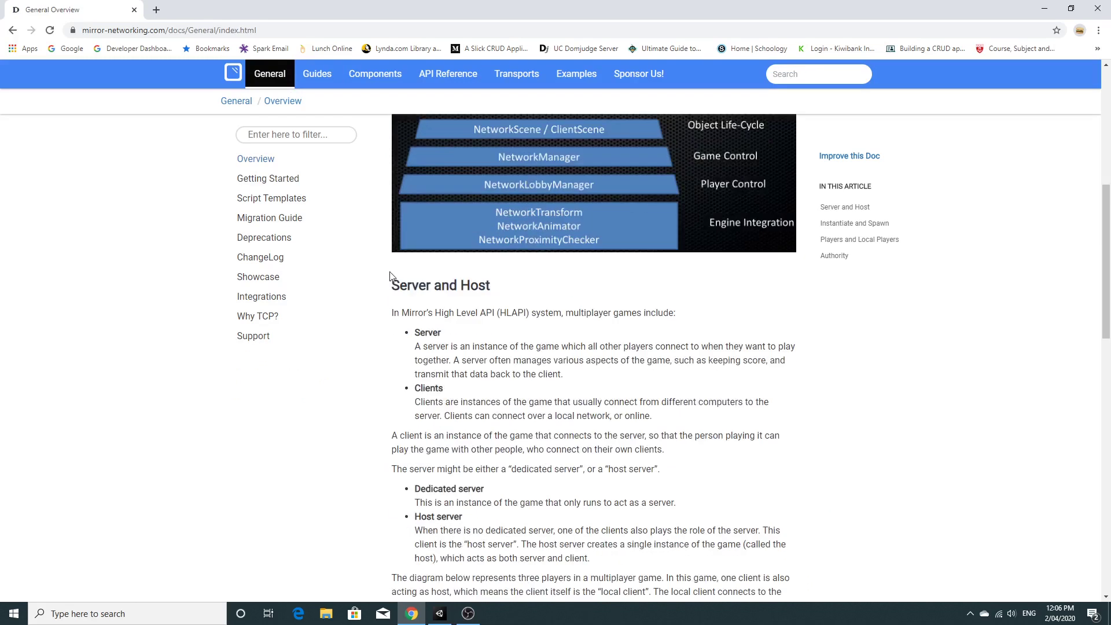
{"action": "left_click", "coordinate": [286, 180]}
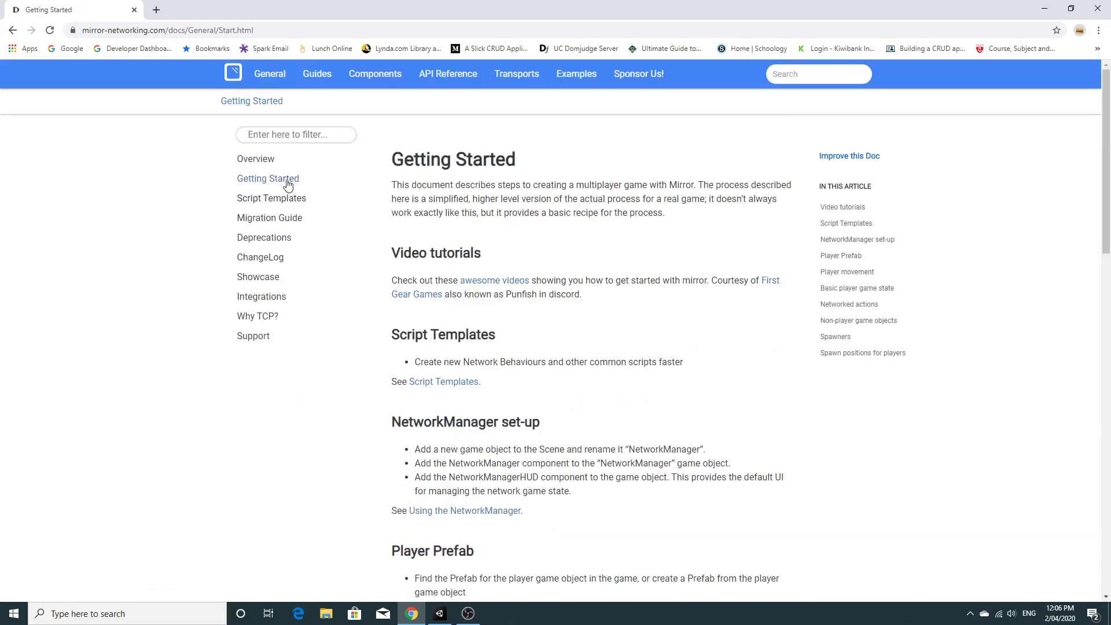
Open the linked 'Unity - Mirror Networking' video playlist and browse it.
{"action": "left_click", "coordinate": [496, 285]}
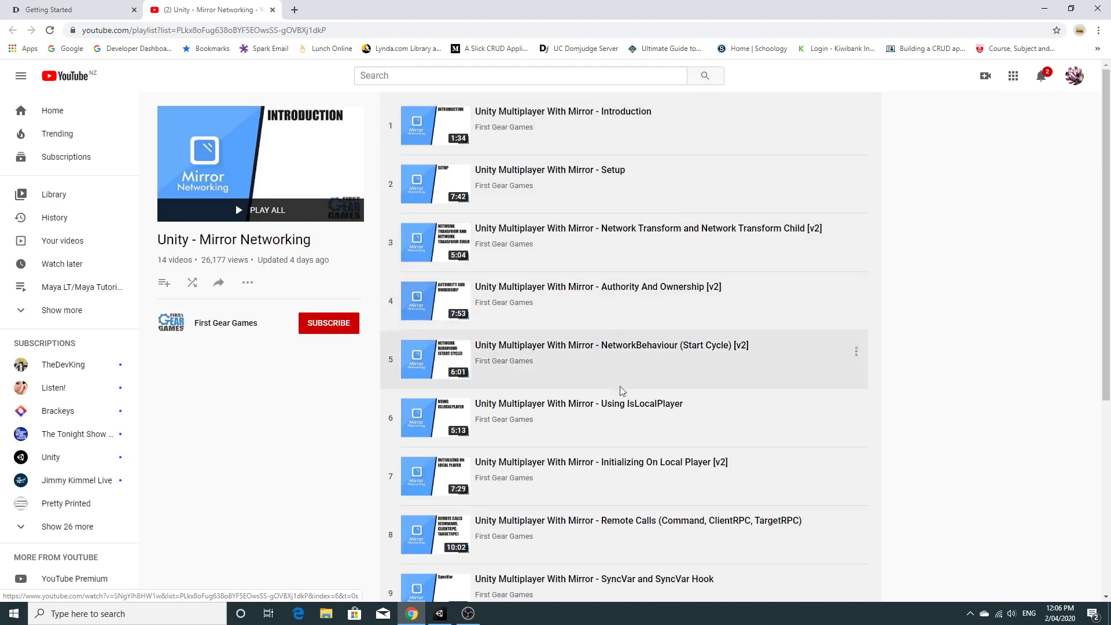
{"action": "scroll", "coordinate": [571, 231], "scroll_direction": "down", "scroll_amount": 3}
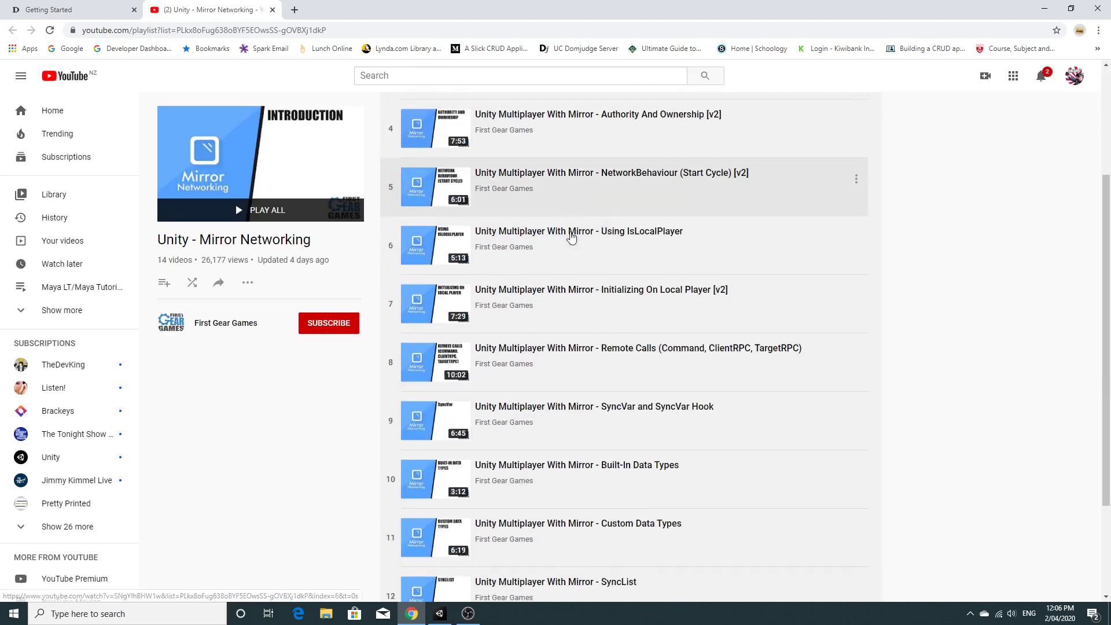
{"action": "scroll", "coordinate": [579, 214], "scroll_direction": "up", "scroll_amount": 3}
{"action": "scroll", "coordinate": [558, 214], "scroll_direction": "down", "scroll_amount": 4}
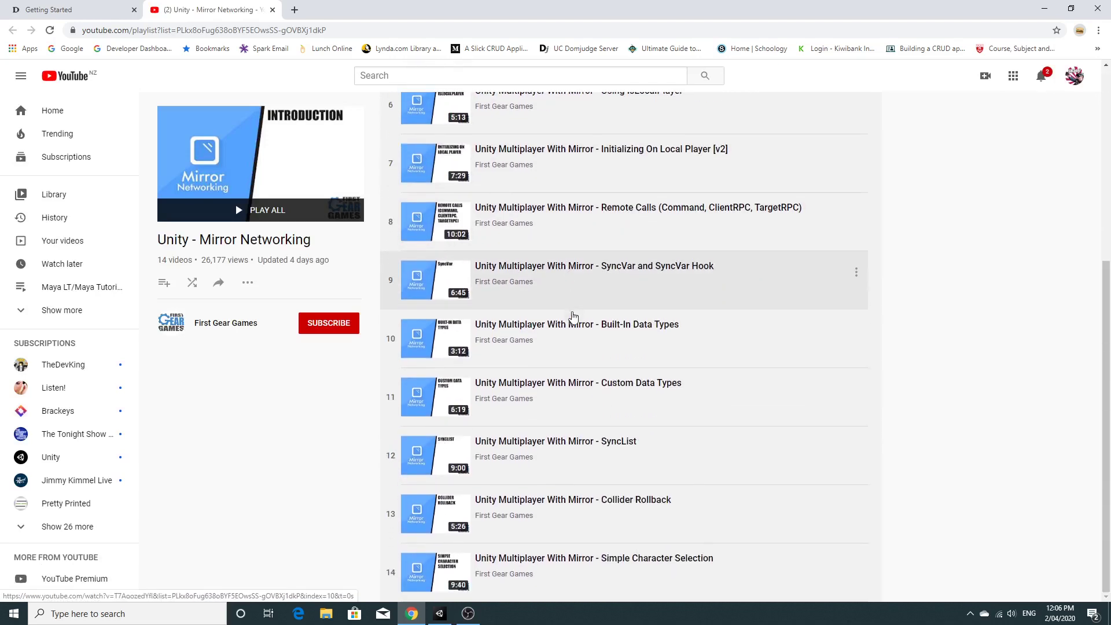
{"action": "scroll", "coordinate": [550, 527], "scroll_direction": "up", "scroll_amount": 4}
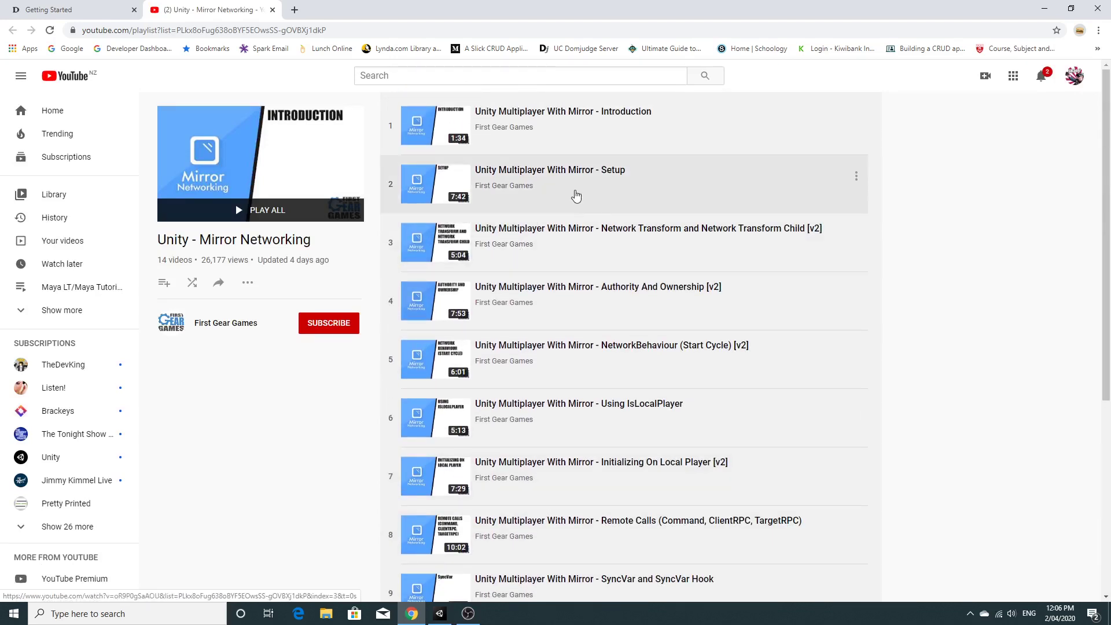
Back in Unity, import all Mirror package files and check the empty Game view.
{"action": "left_click", "coordinate": [117, 16]}
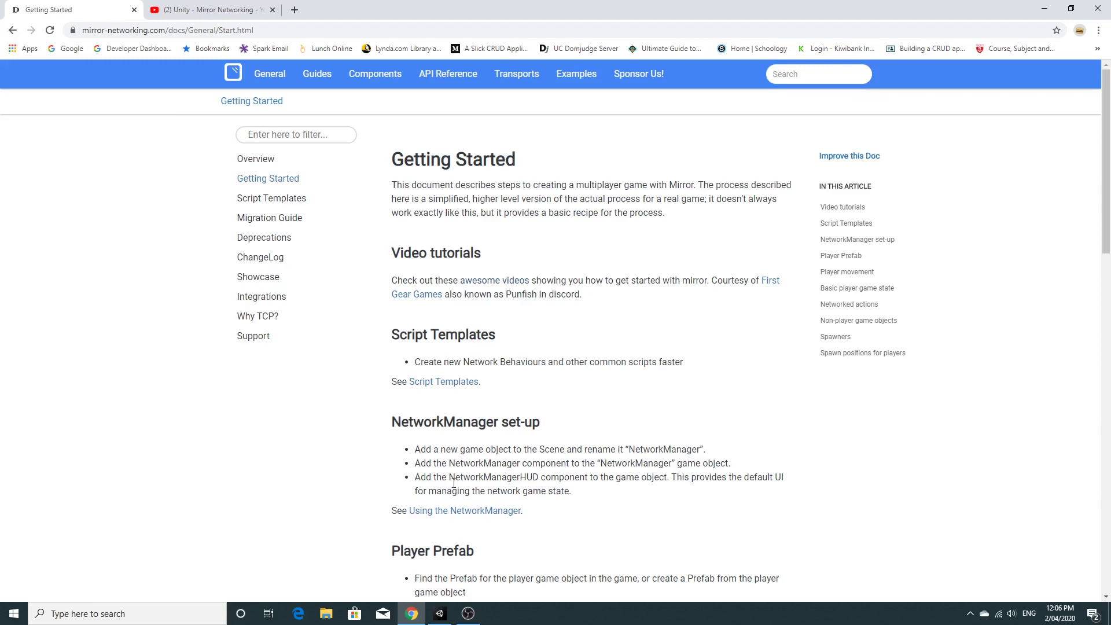
{"action": "left_click", "coordinate": [440, 614]}
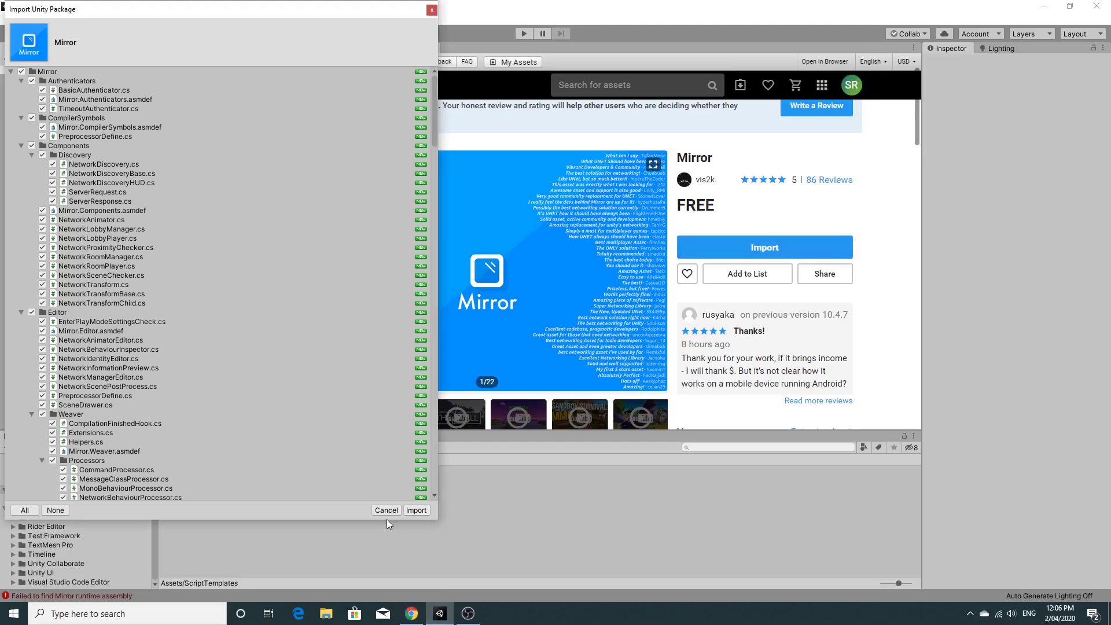
{"action": "left_click", "coordinate": [416, 510]}
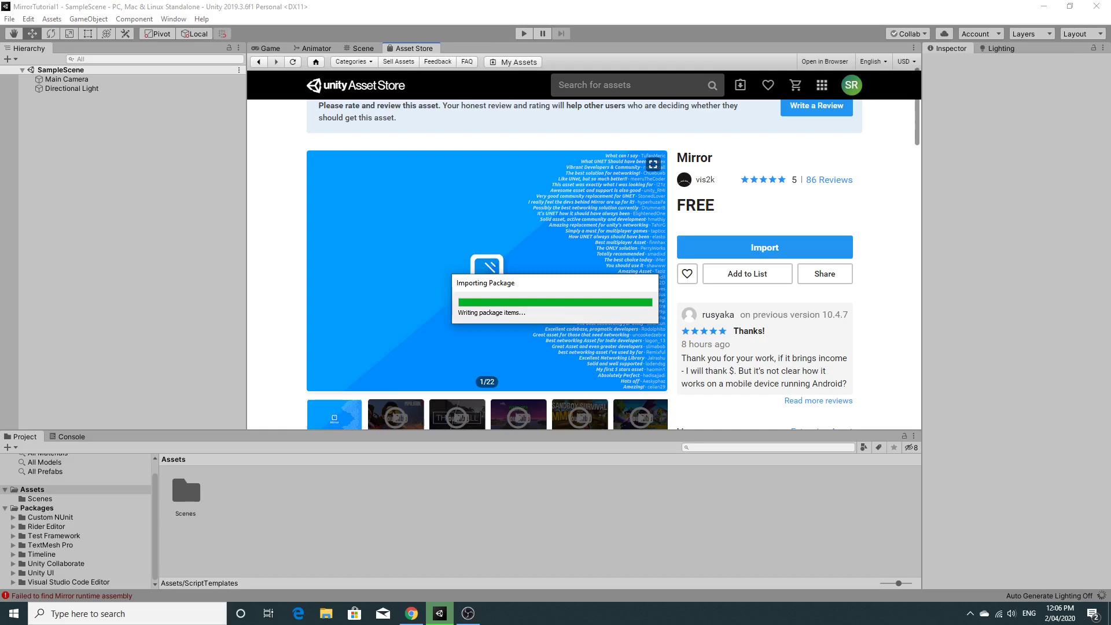
{"action": "key", "text": "ctrl+shift+c"}
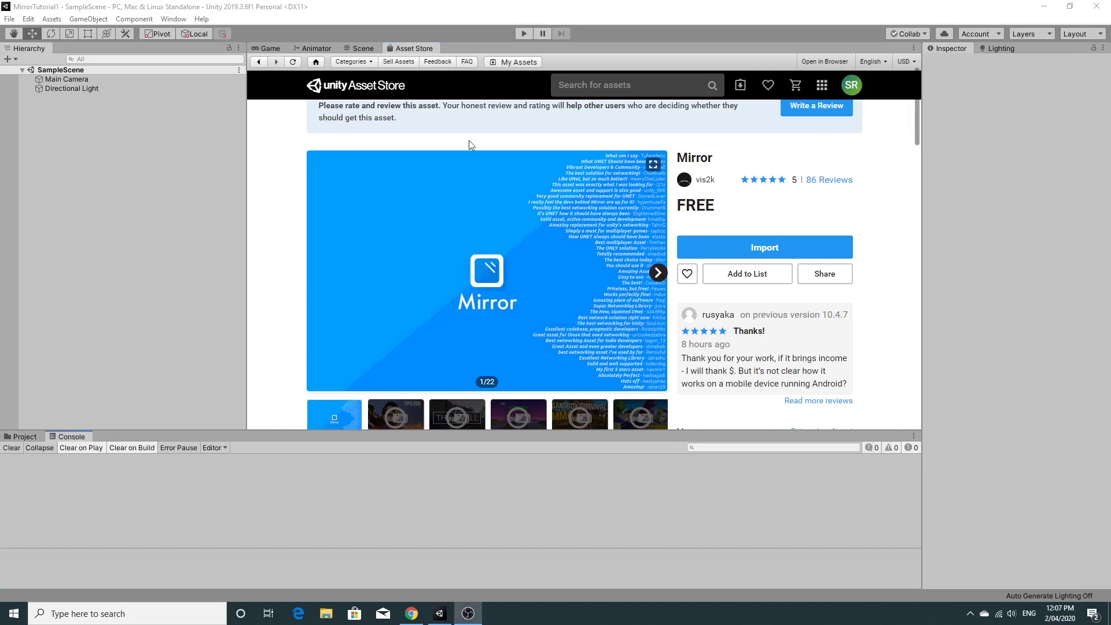
{"action": "left_click", "coordinate": [267, 48]}
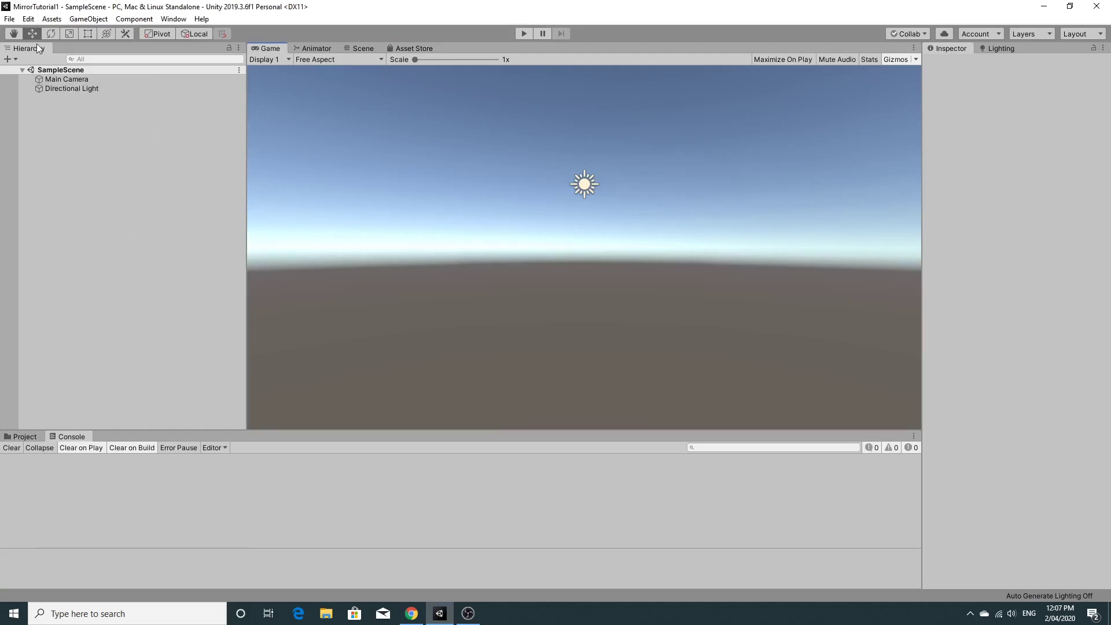
Save the SampleScene via the File menu and close the Chrome window.
{"action": "left_click", "coordinate": [11, 21]}
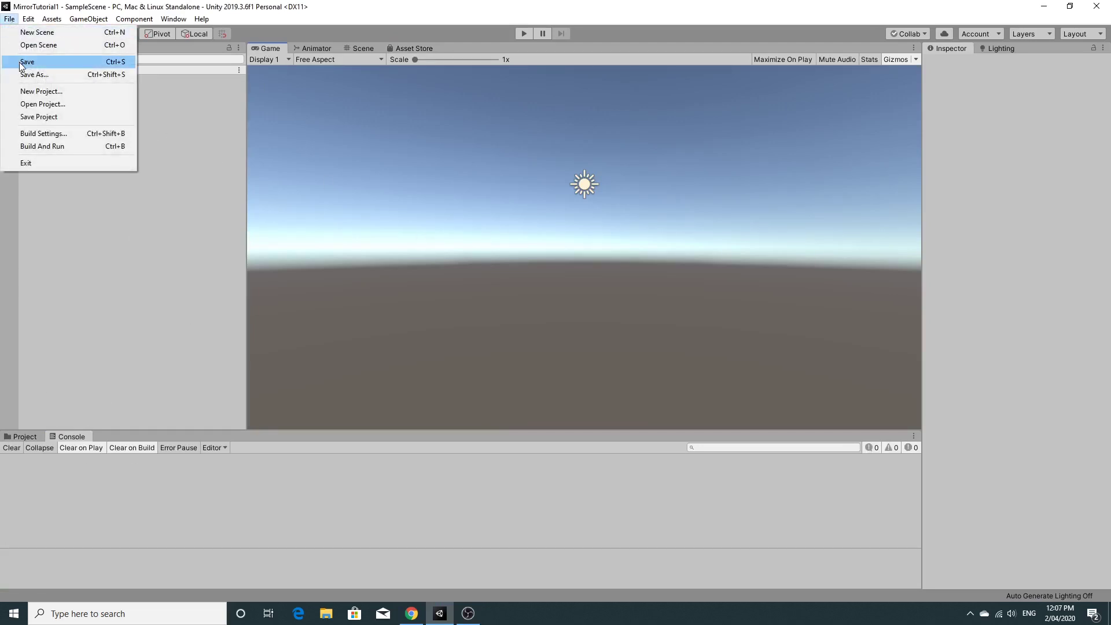
{"action": "left_click", "coordinate": [22, 62]}
{"action": "left_click", "coordinate": [9, 19]}
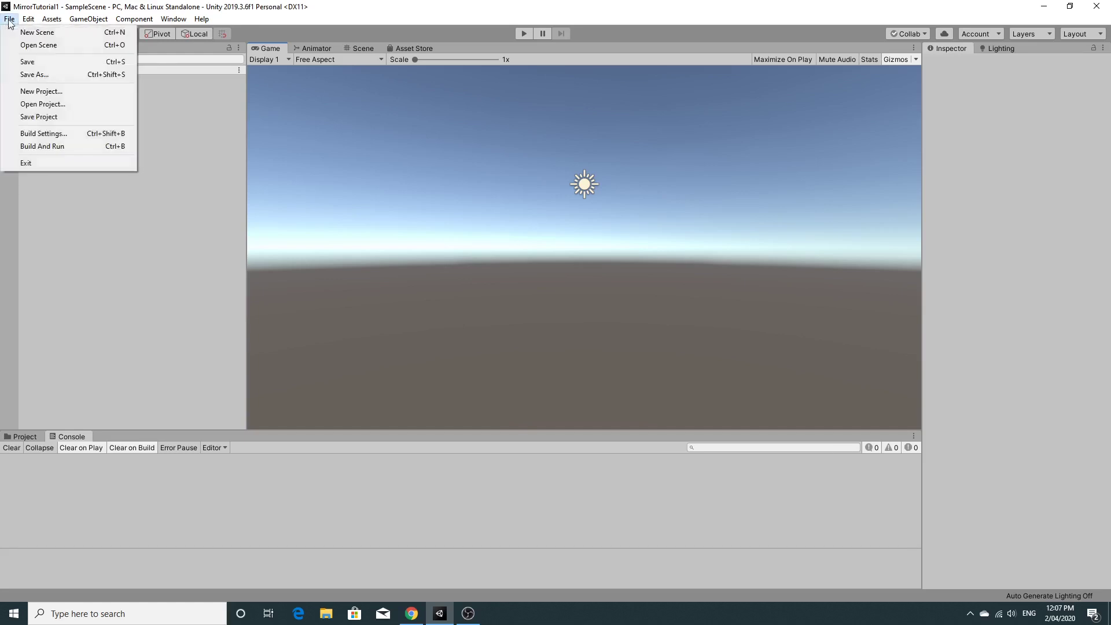
{"action": "left_click", "coordinate": [17, 65]}
{"action": "left_click", "coordinate": [9, 19]}
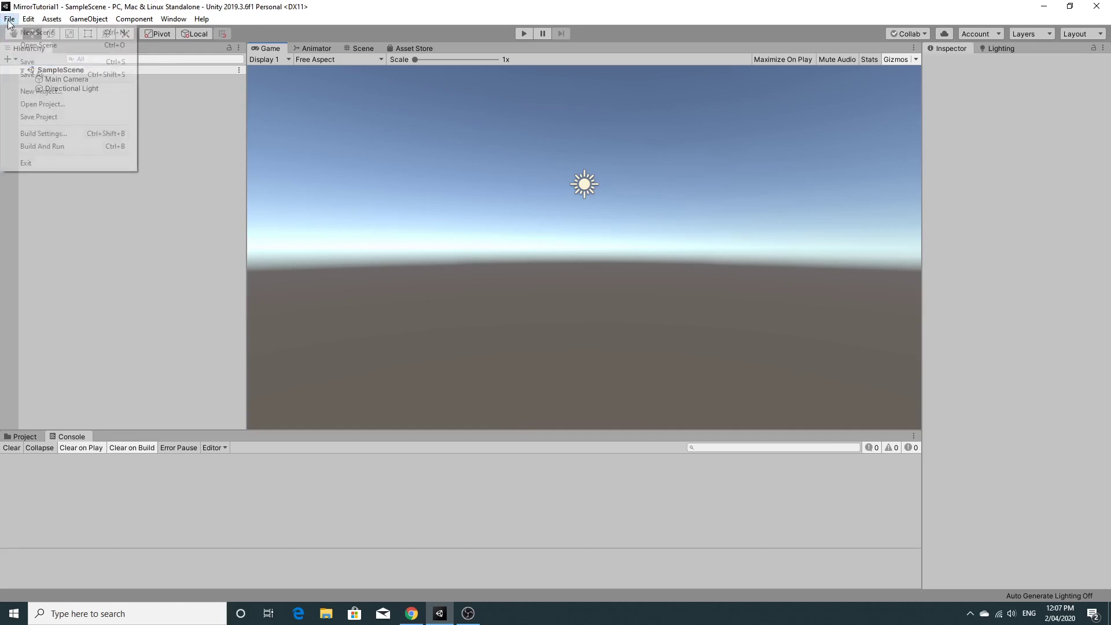
{"action": "left_click", "coordinate": [23, 113]}
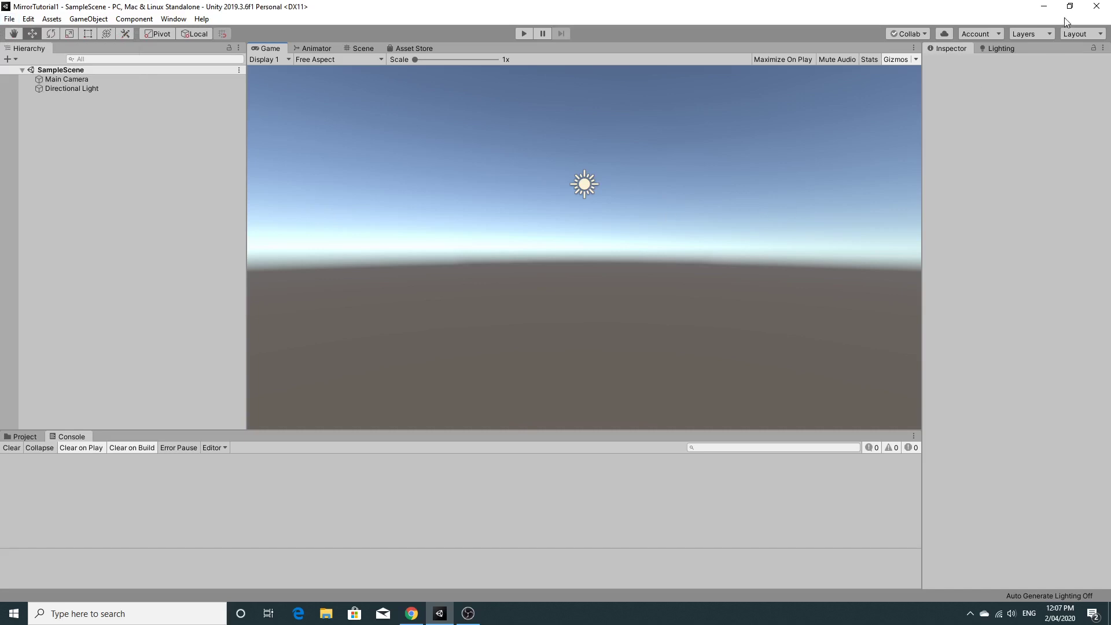
{"action": "left_click", "coordinate": [1097, 11]}
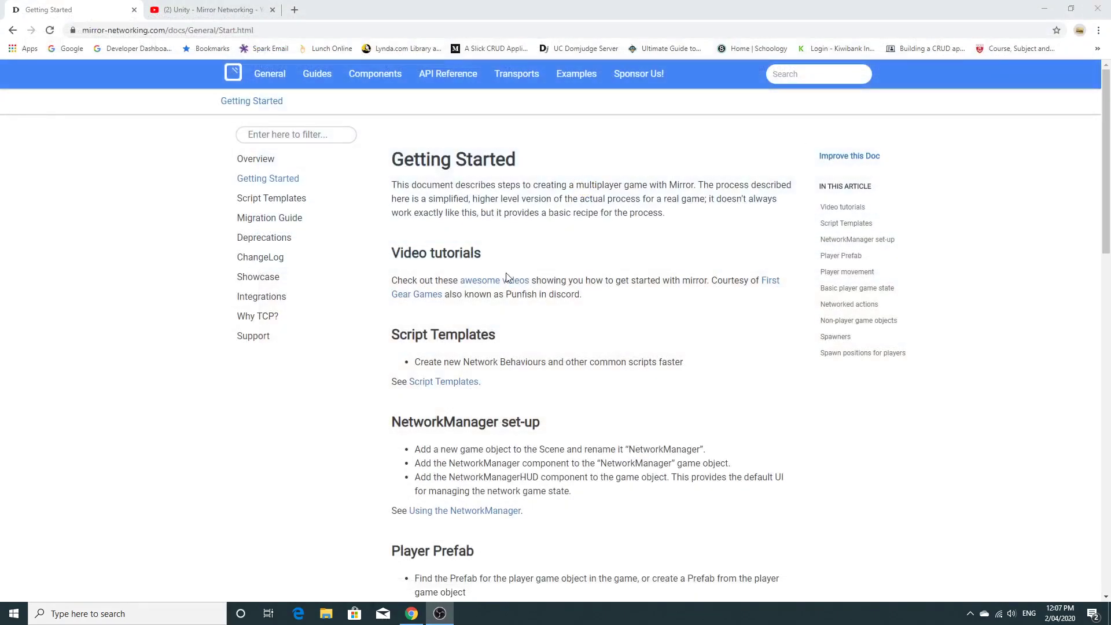
{"action": "left_click", "coordinate": [1098, 10]}
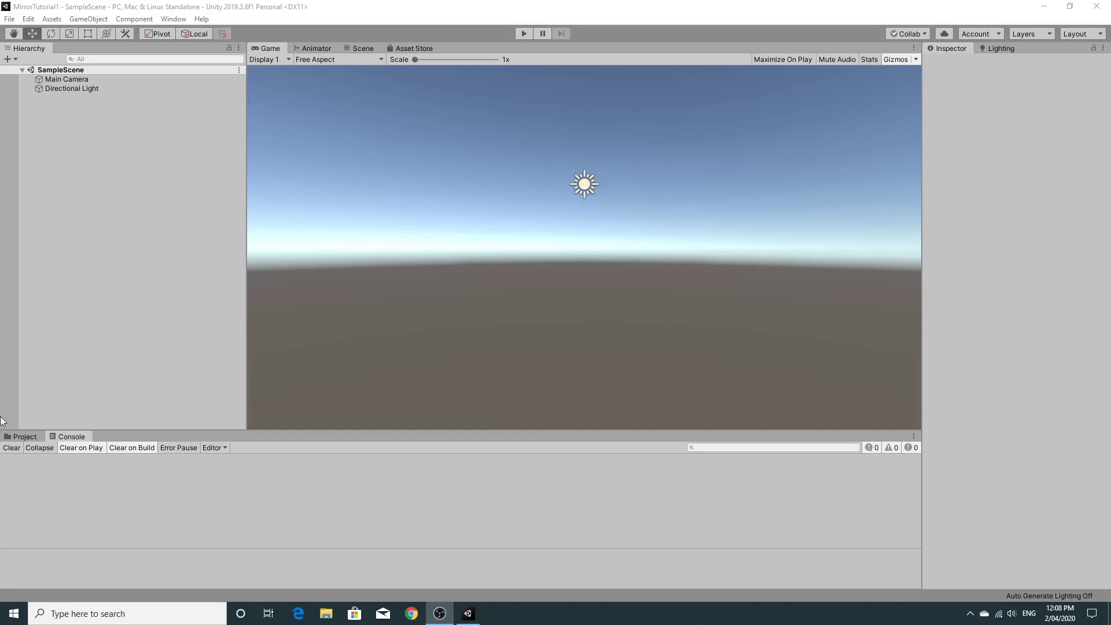
Show the Scenes folder with SampleScene in the Project window, then switch to the Scene view.
{"action": "left_click", "coordinate": [26, 438]}
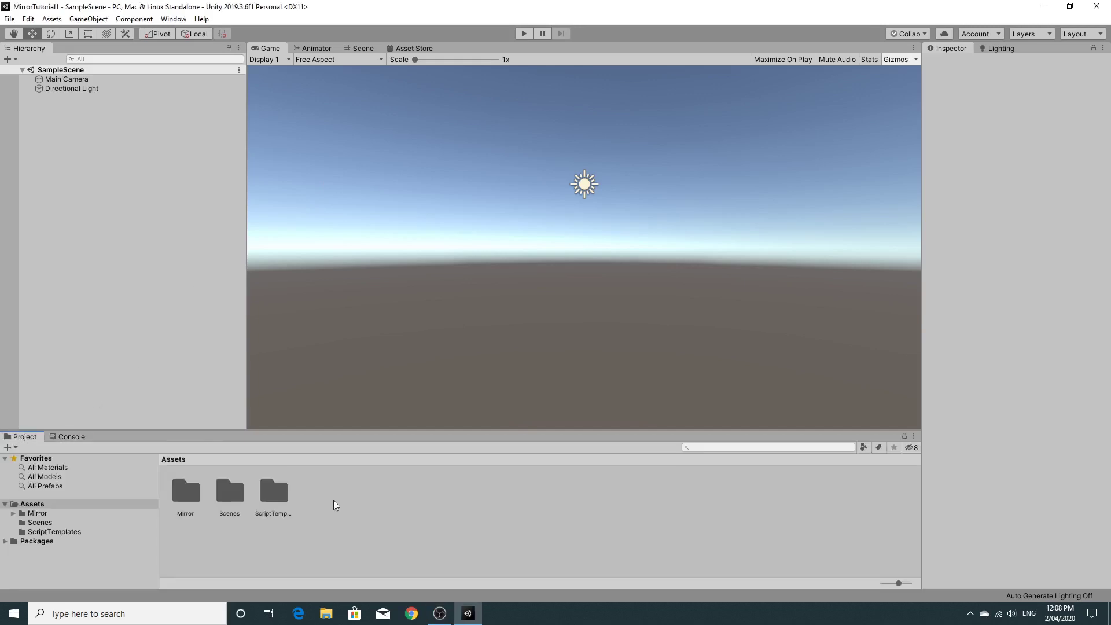
{"action": "left_click", "coordinate": [185, 499]}
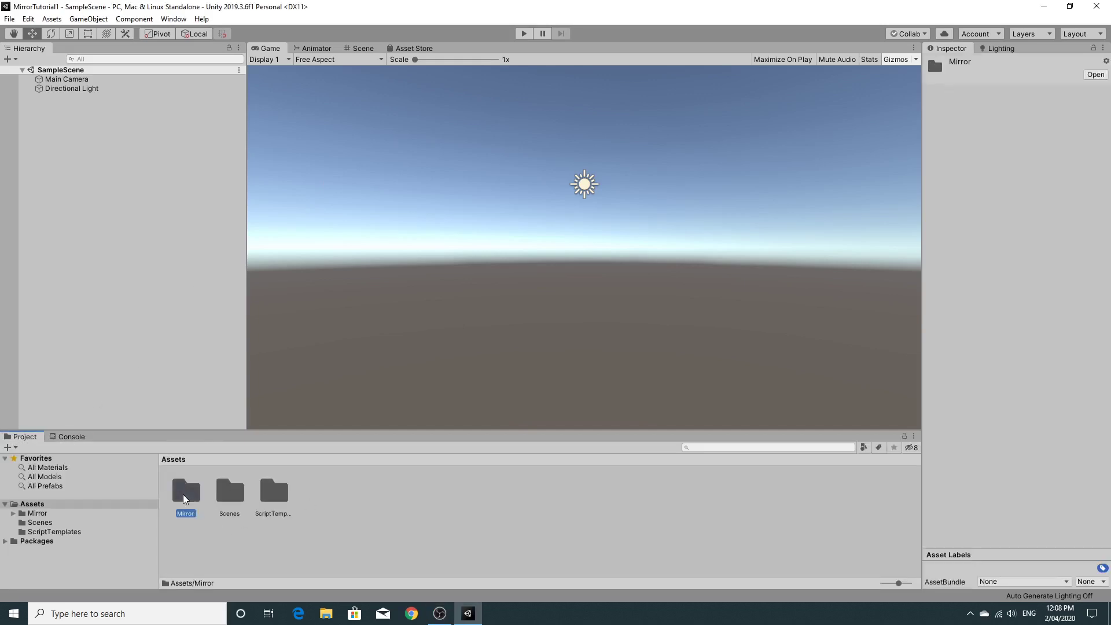
{"action": "left_click", "coordinate": [283, 502]}
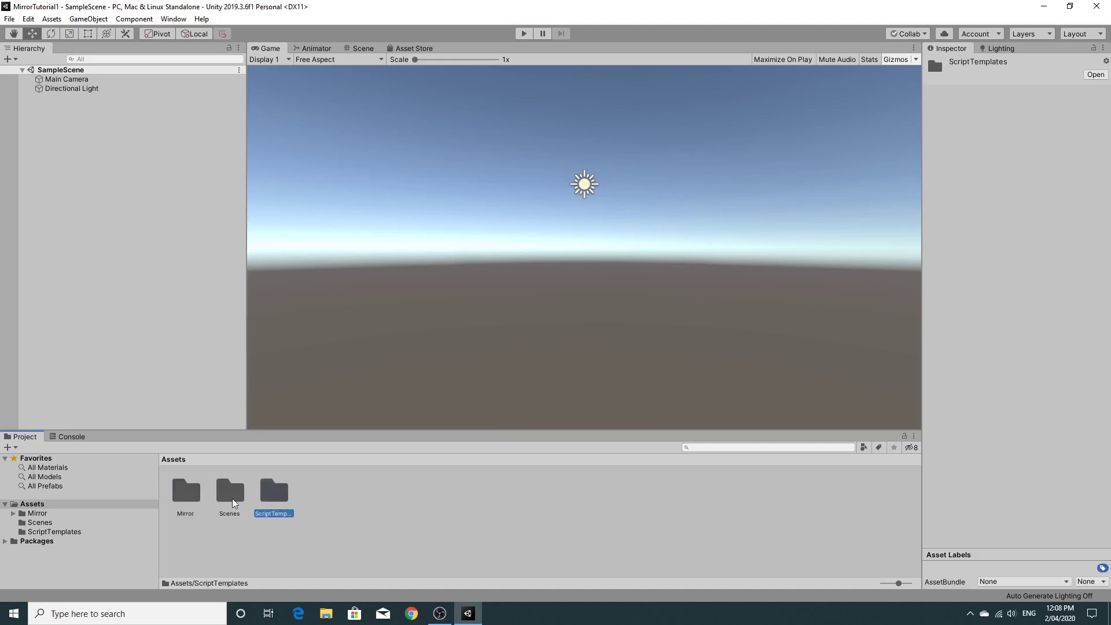
{"action": "double_click", "coordinate": [230, 493]}
{"action": "left_click", "coordinate": [190, 496]}
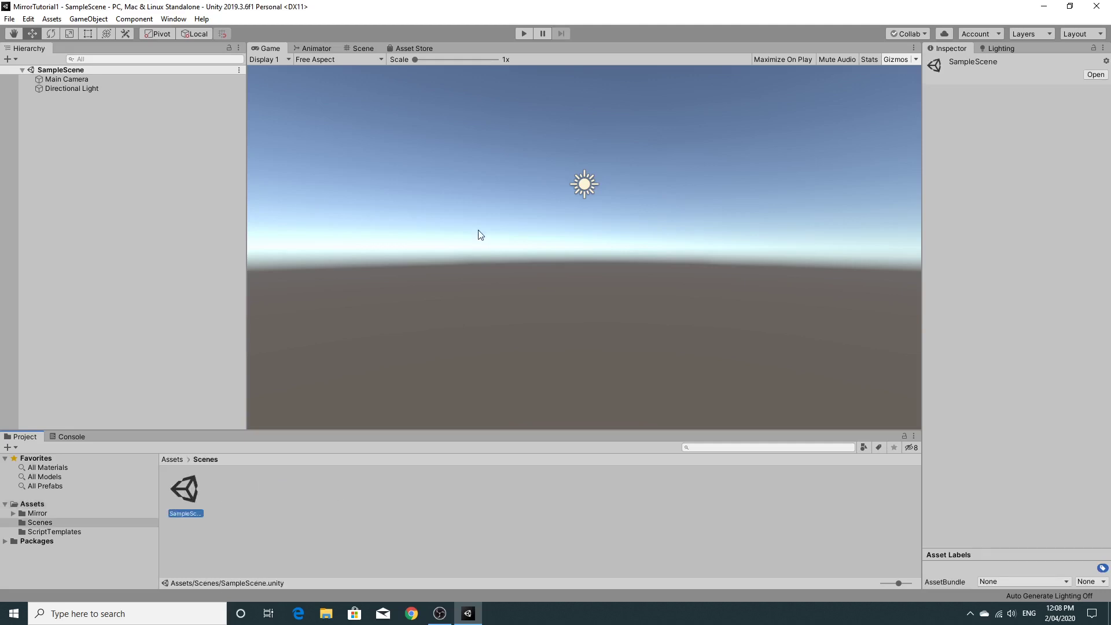
{"action": "left_click", "coordinate": [557, 252]}
{"action": "left_click", "coordinate": [363, 49]}
{"action": "right_click_drag", "start_coordinate": [464, 191], "coordinate": [476, 231]}
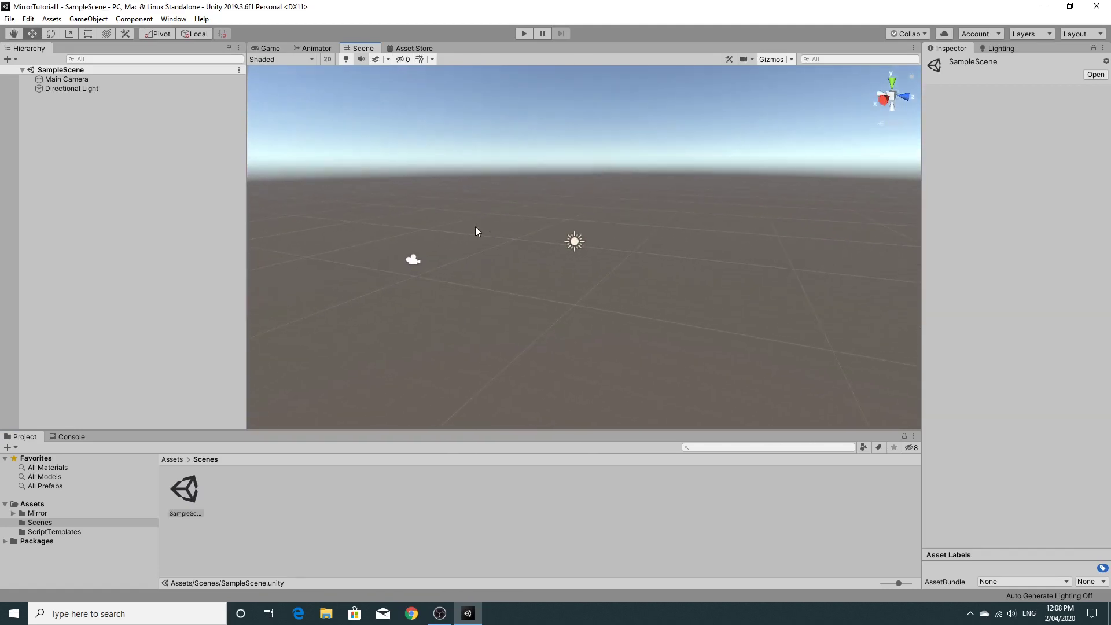
Add a 3D Cube to the scene and rename it Ground.
{"action": "left_click", "coordinate": [122, 23]}
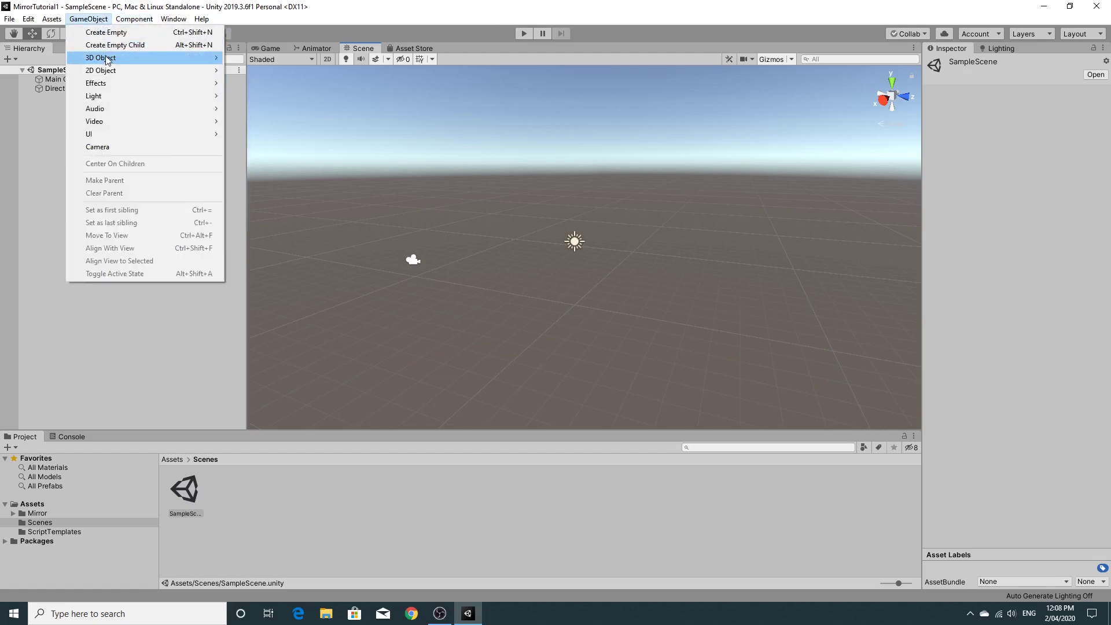
{"action": "mouse_move", "coordinate": [107, 59]}
{"action": "left_click", "coordinate": [243, 59]}
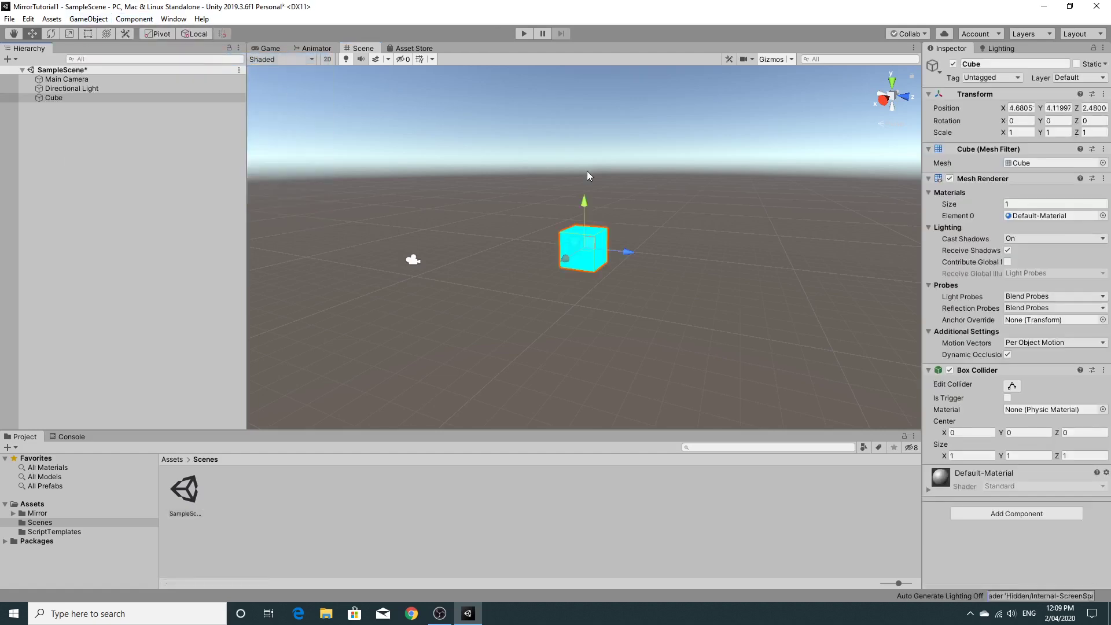
{"action": "left_click", "coordinate": [992, 63]}
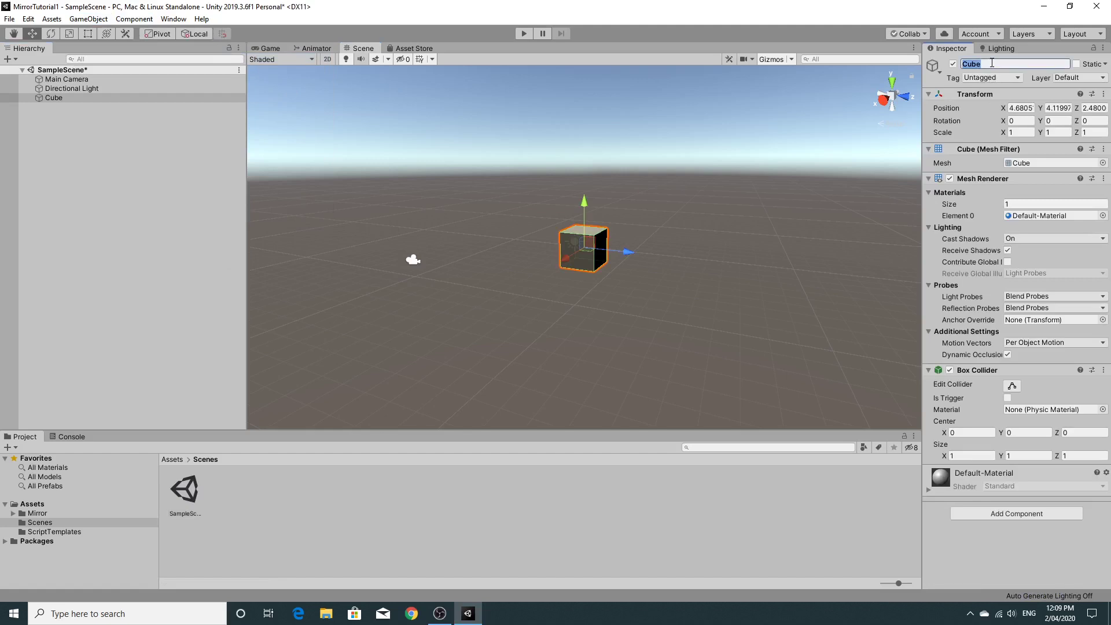
{"action": "type", "text": "Ground"}
{"action": "key", "text": "Return"}
Reset Ground's transform to the origin and set its scale X and Z to 50.
{"action": "left_click_drag", "start_coordinate": [1002, 108], "coordinate": [1106, 95]}
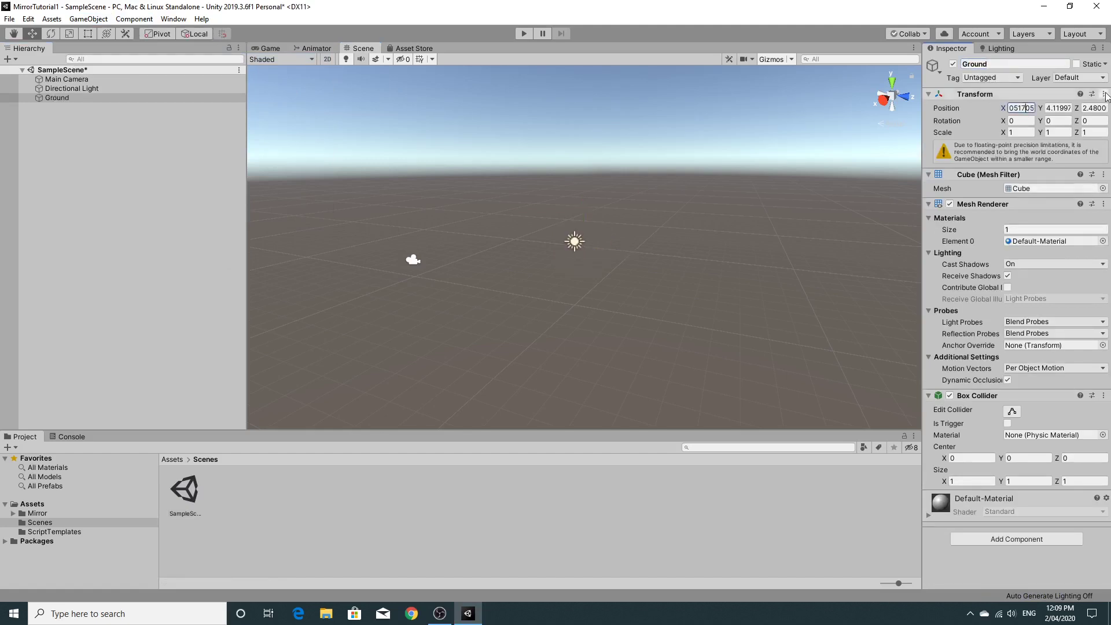
{"action": "left_click", "coordinate": [1103, 94]}
{"action": "left_click", "coordinate": [1088, 107]}
{"action": "left_click", "coordinate": [1014, 120]}
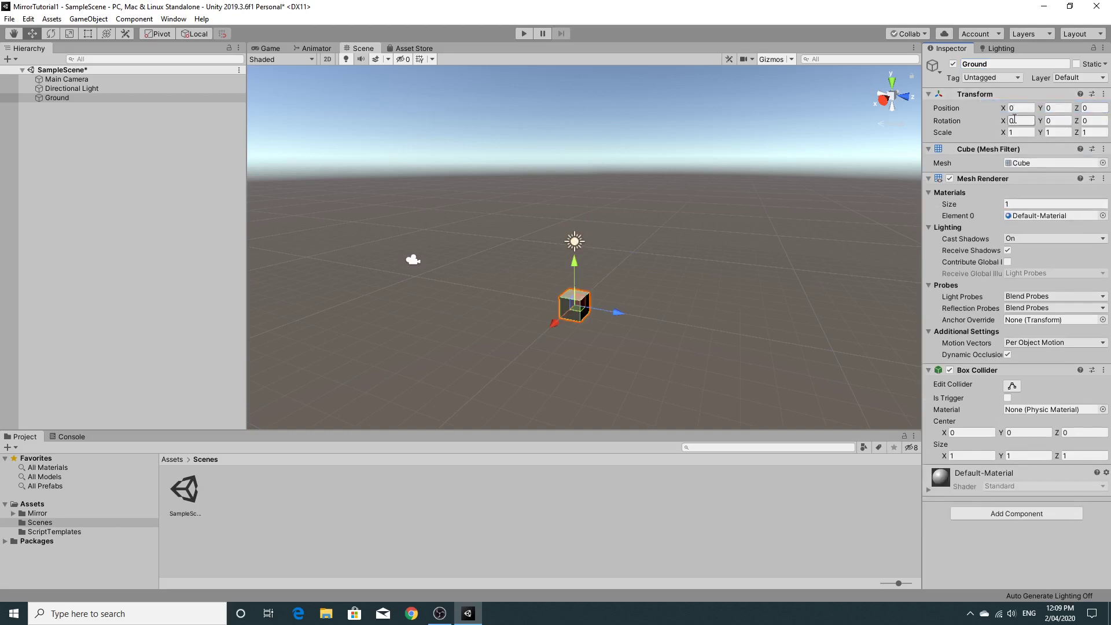
{"action": "left_click", "coordinate": [1022, 133]}
{"action": "type", "text": "50"}
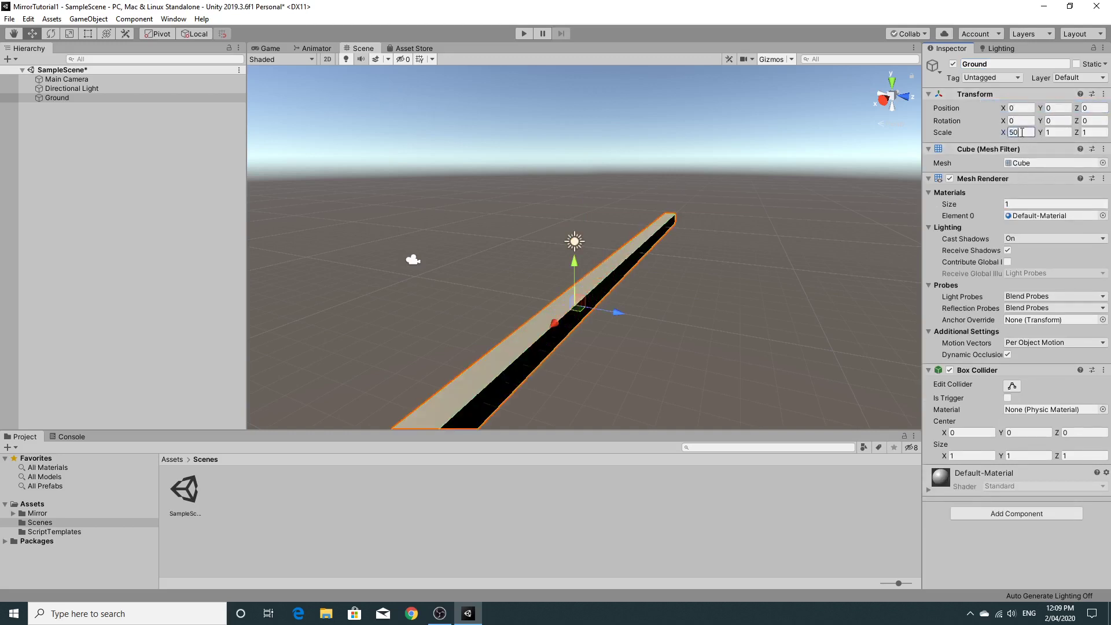
{"action": "left_click", "coordinate": [1094, 133]}
{"action": "type", "text": "50"}
{"action": "left_click_drag", "start_coordinate": [570, 203], "coordinate": [720, 264], "text": "alt"}
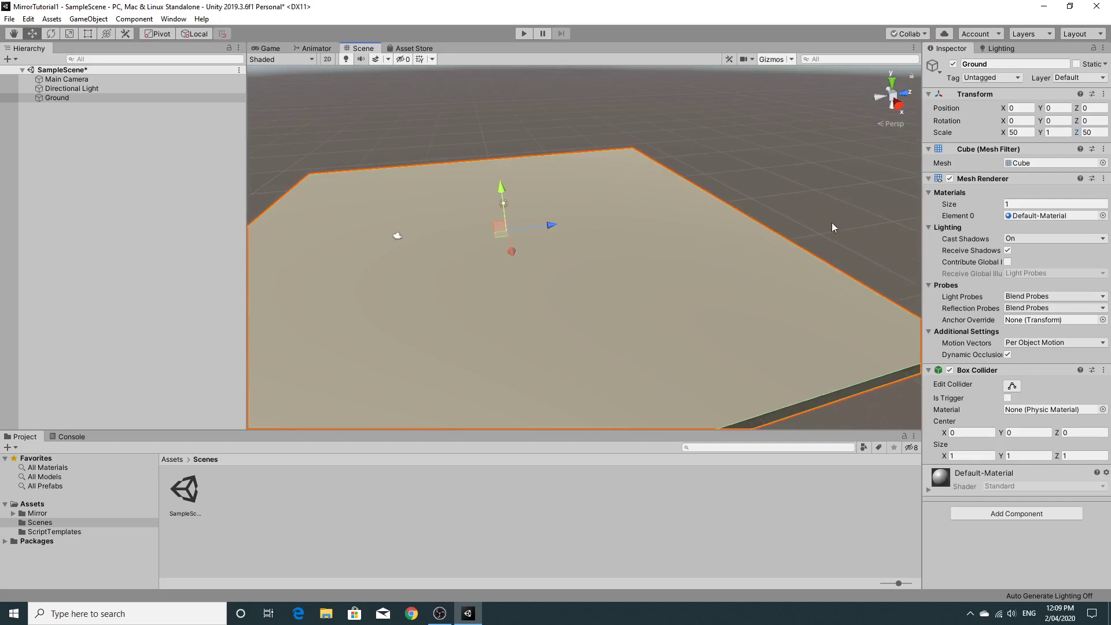
Generate lighting from Window > Rendering > Lighting Settings and view the lit floor.
{"action": "left_click", "coordinate": [165, 22]}
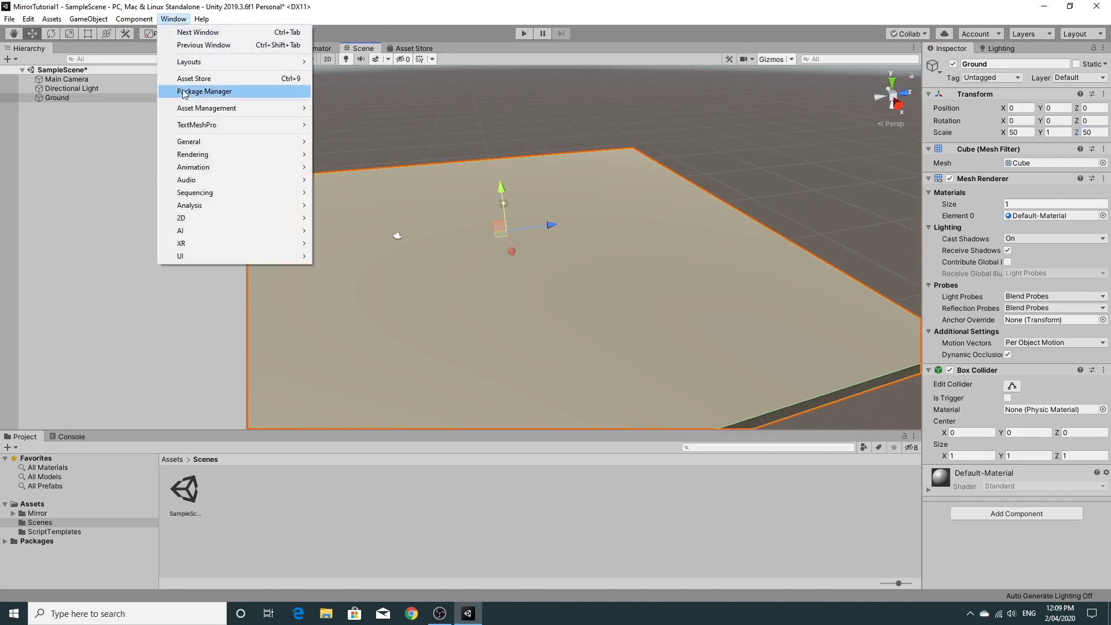
{"action": "mouse_move", "coordinate": [193, 158]}
{"action": "left_click", "coordinate": [347, 154]}
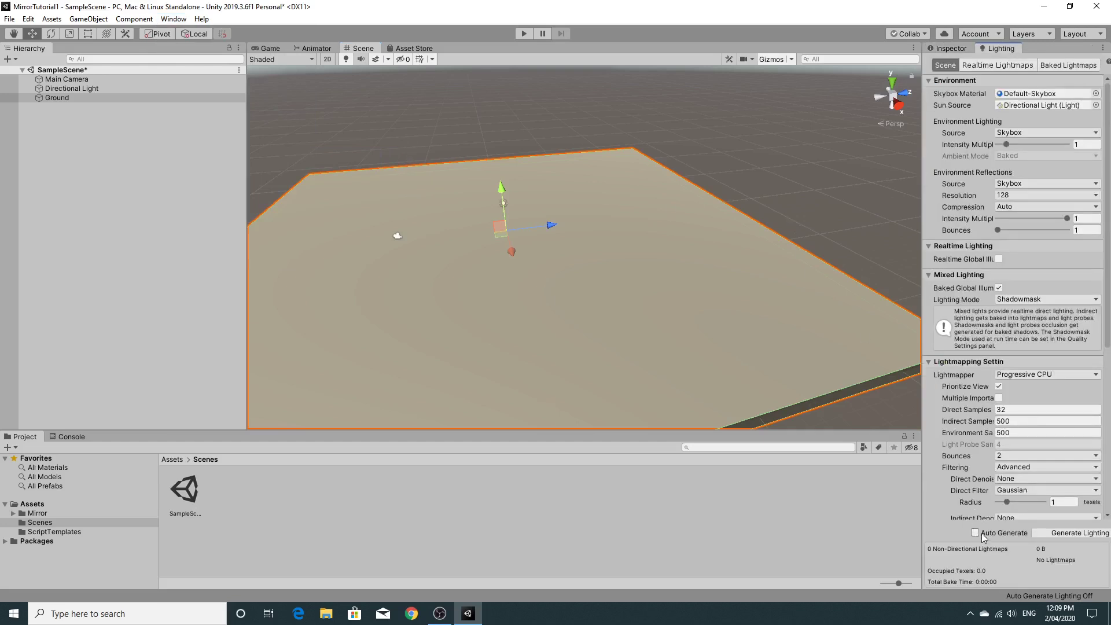
{"action": "left_click", "coordinate": [1048, 534]}
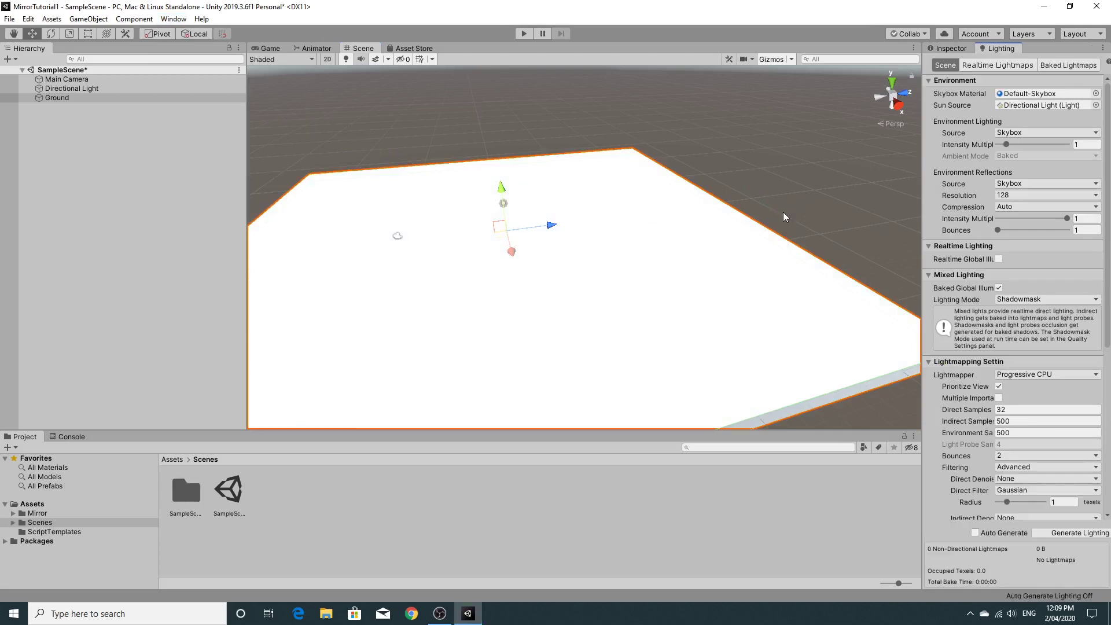
{"action": "right_click_drag", "start_coordinate": [607, 161], "coordinate": [490, 96]}
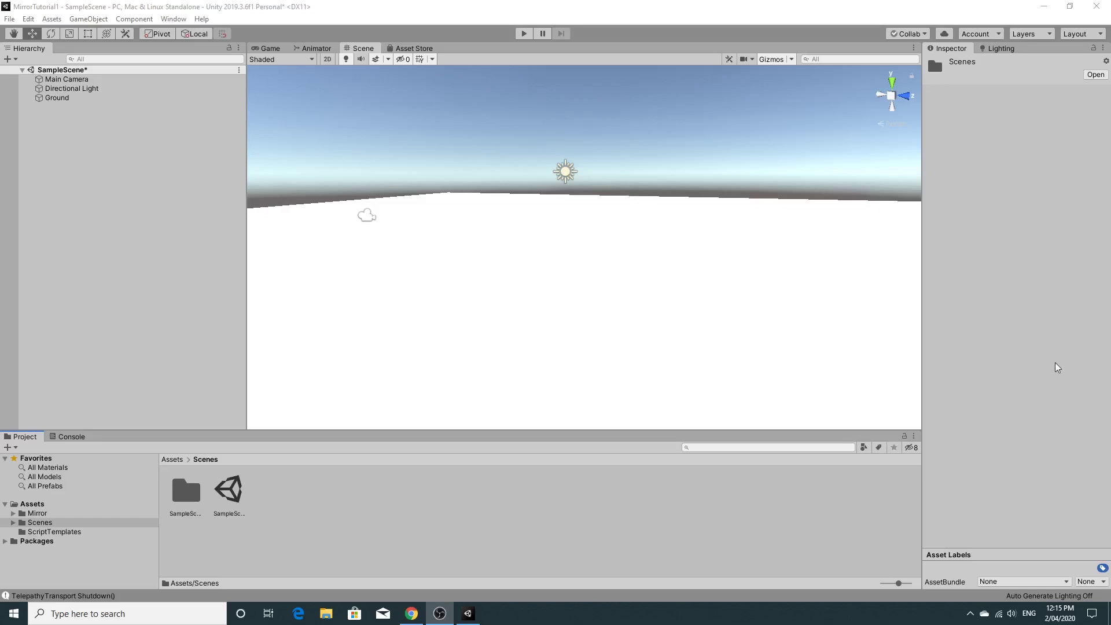
Open Project Settings to the Player page and expand Other Settings.
{"action": "left_click", "coordinate": [12, 22]}
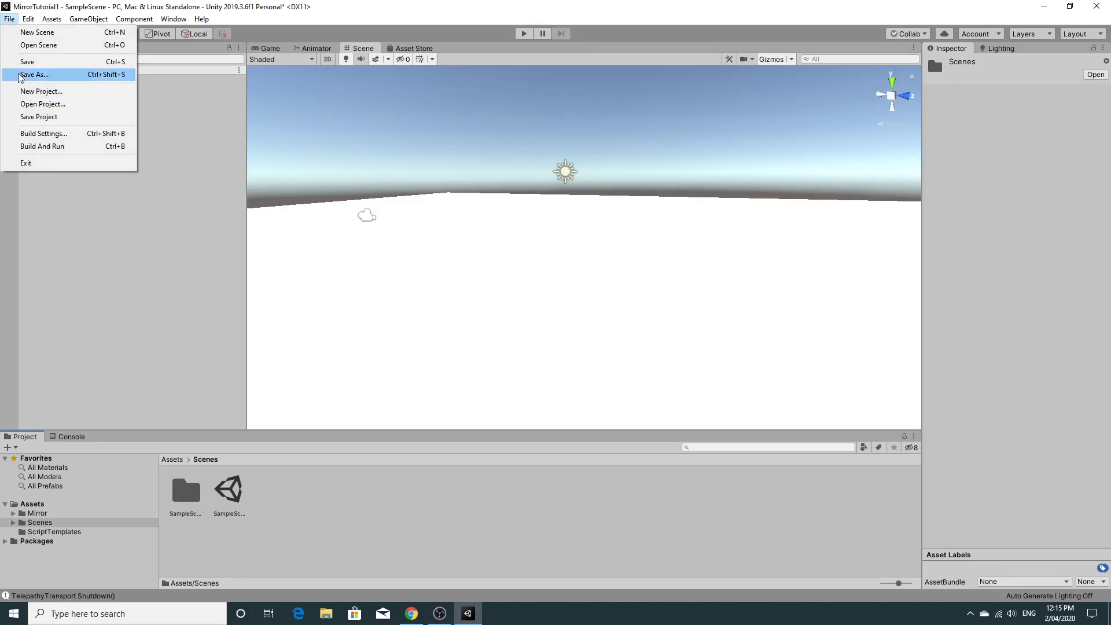
{"action": "mouse_move", "coordinate": [28, 19]}
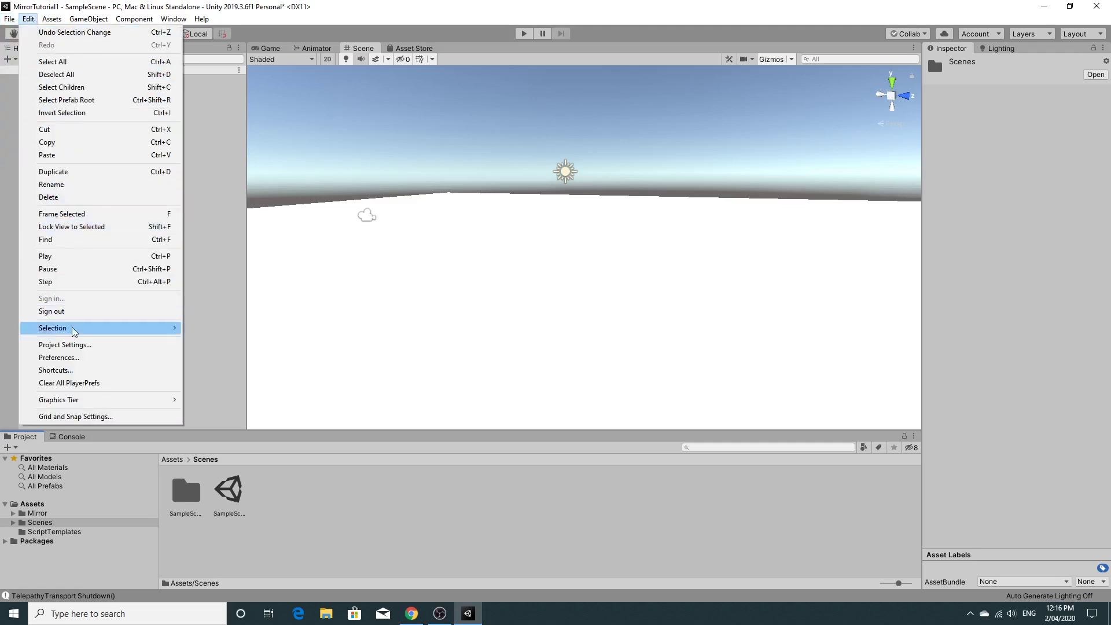
{"action": "left_click", "coordinate": [71, 346]}
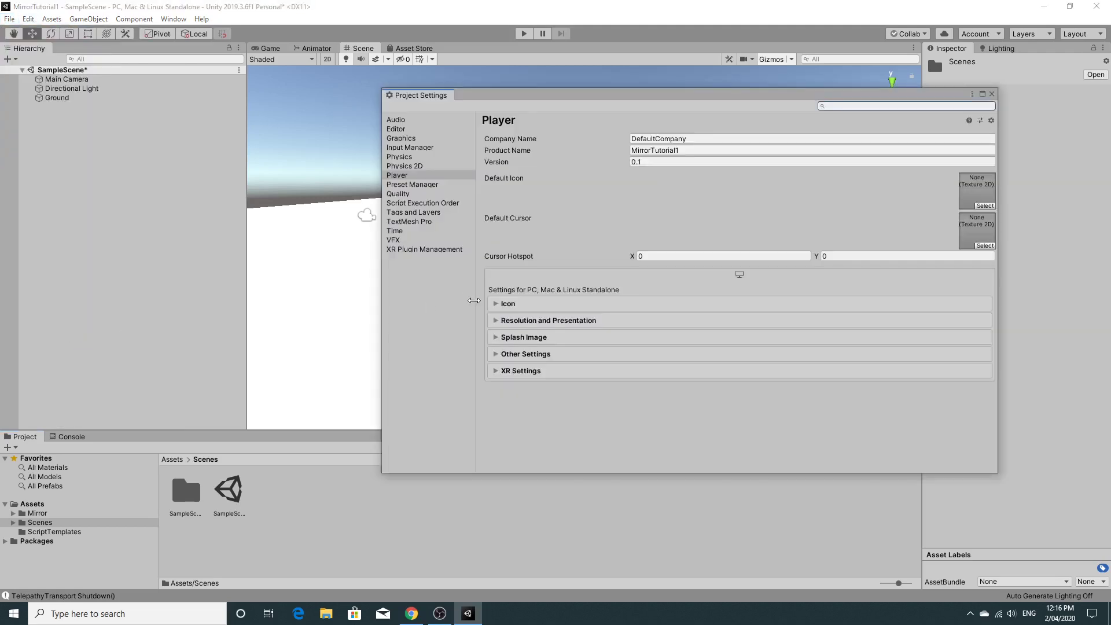
{"action": "left_click", "coordinate": [404, 176]}
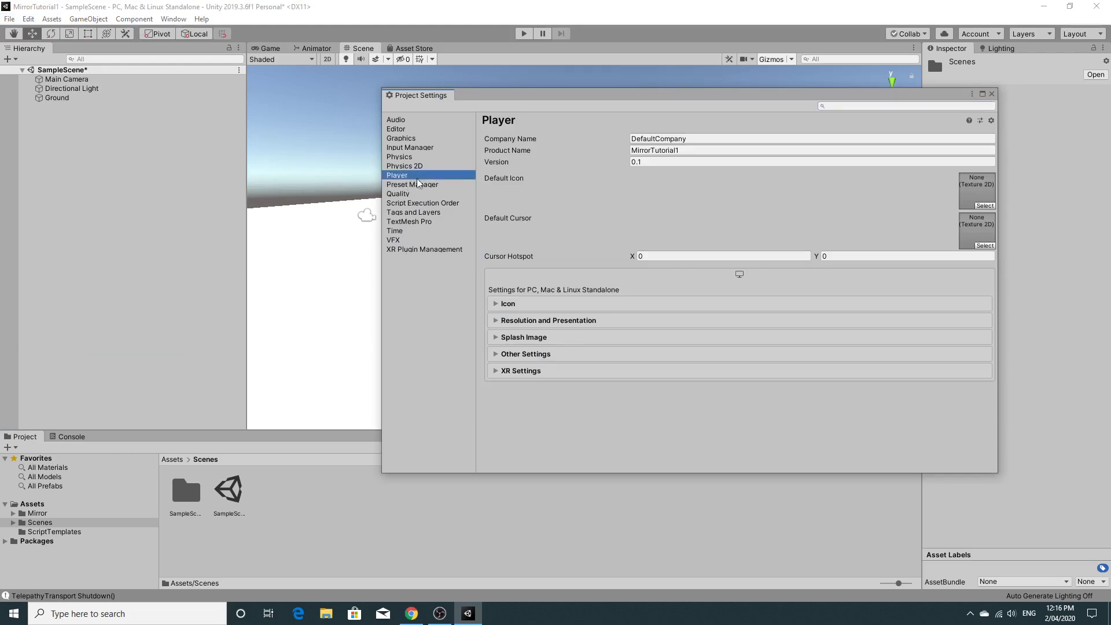
{"action": "left_click", "coordinate": [524, 355]}
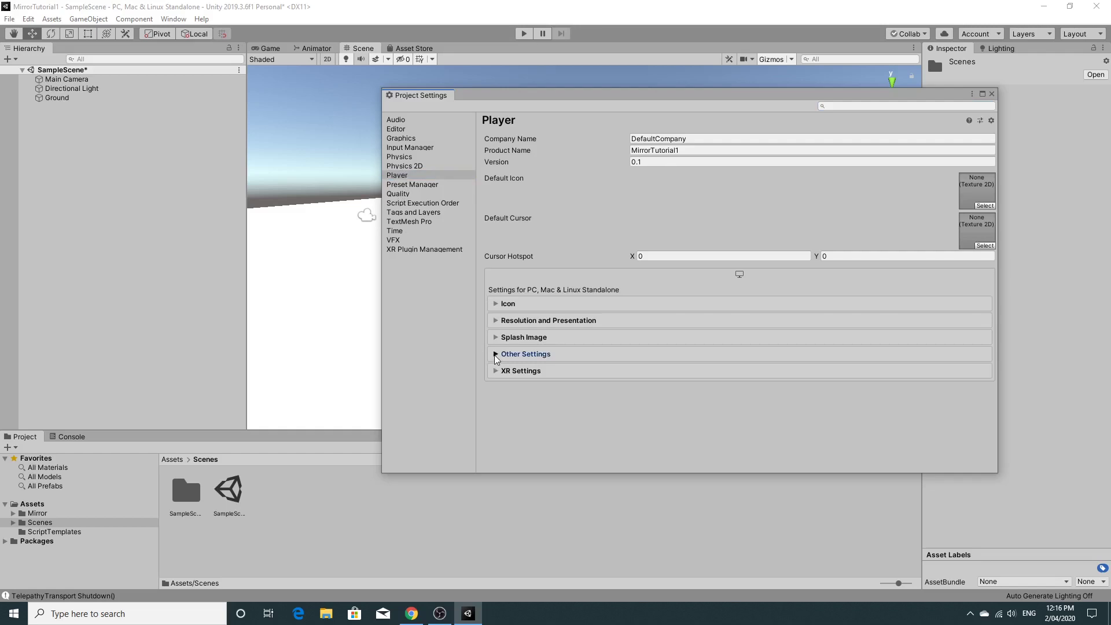
Set Api Compatibility Level to .NET 4.x and close the Project Settings window.
{"action": "scroll", "coordinate": [646, 365], "scroll_direction": "down", "scroll_amount": 3}
{"action": "scroll", "coordinate": [646, 364], "scroll_direction": "down", "scroll_amount": 6}
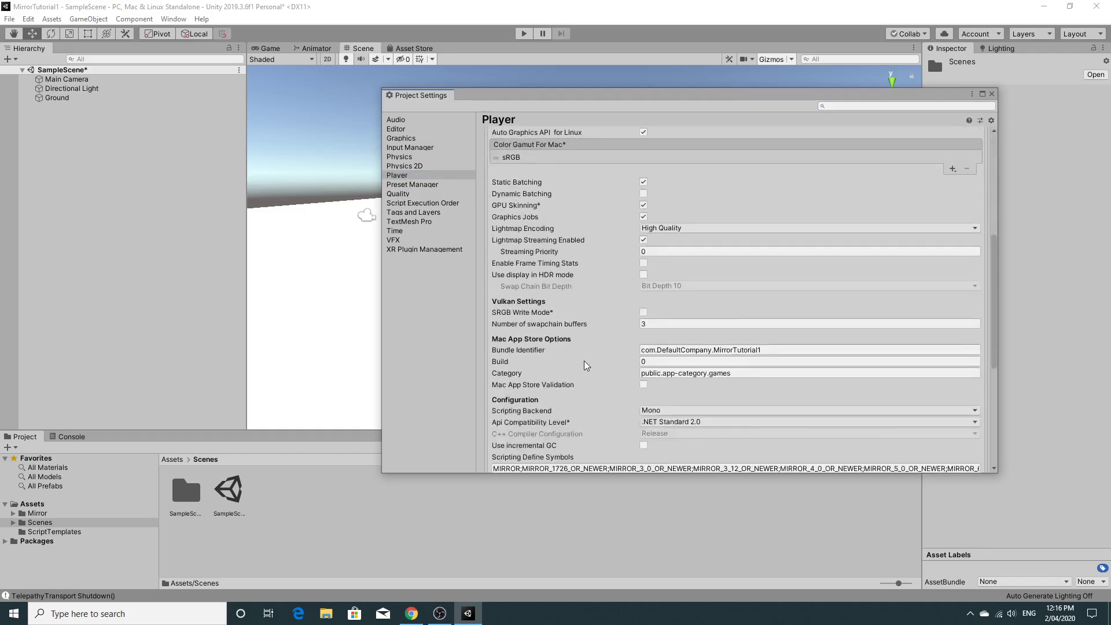
{"action": "scroll", "coordinate": [587, 365], "scroll_direction": "down", "scroll_amount": 1}
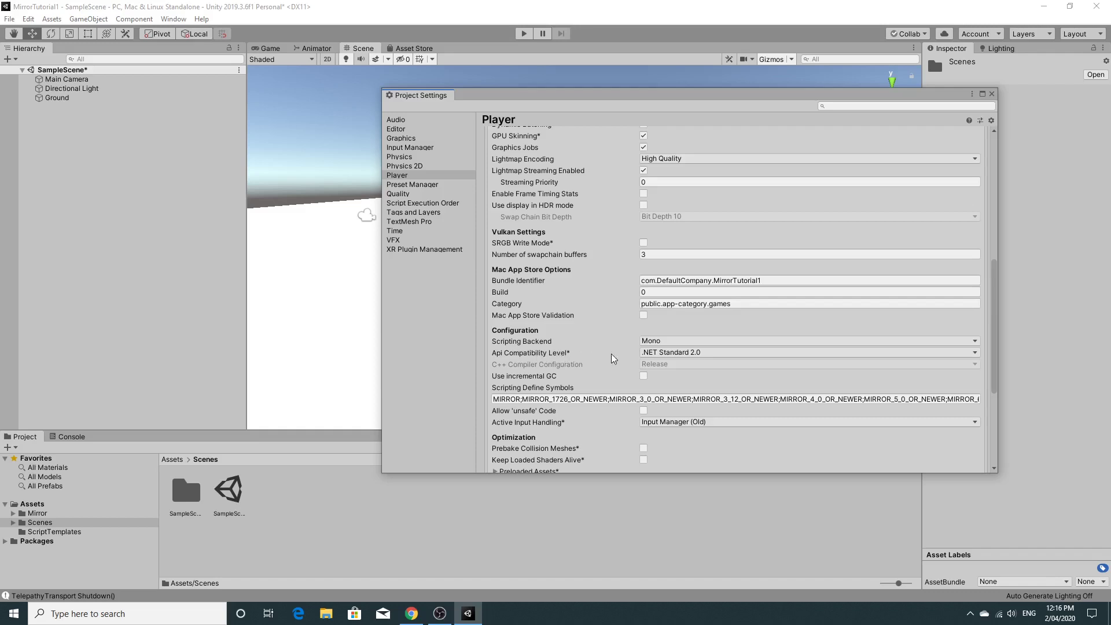
{"action": "left_click", "coordinate": [727, 354]}
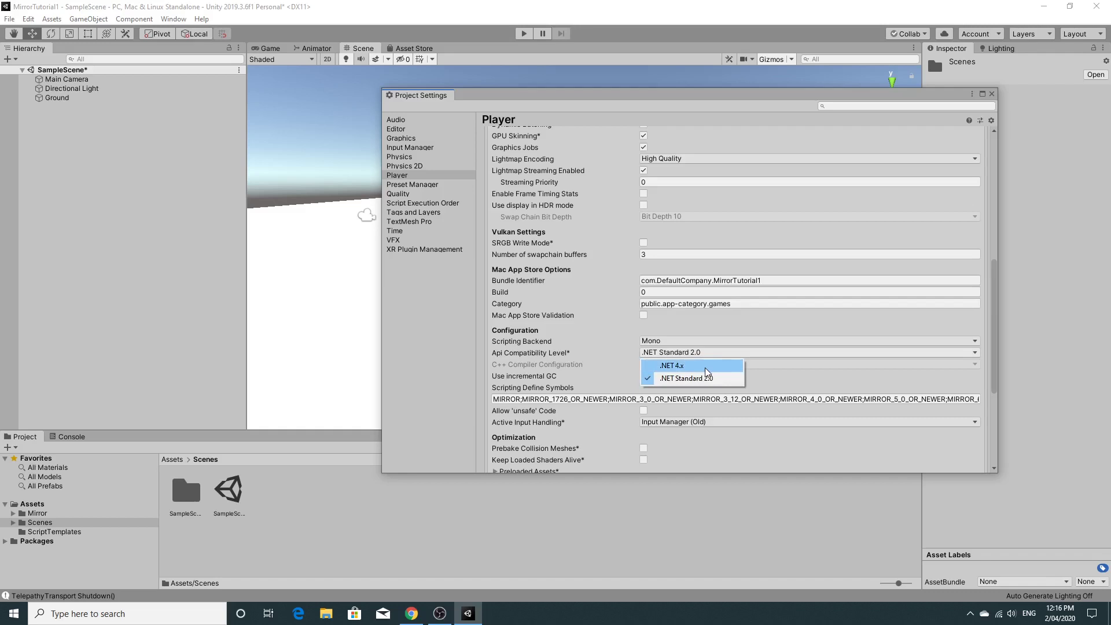
{"action": "left_click", "coordinate": [707, 372]}
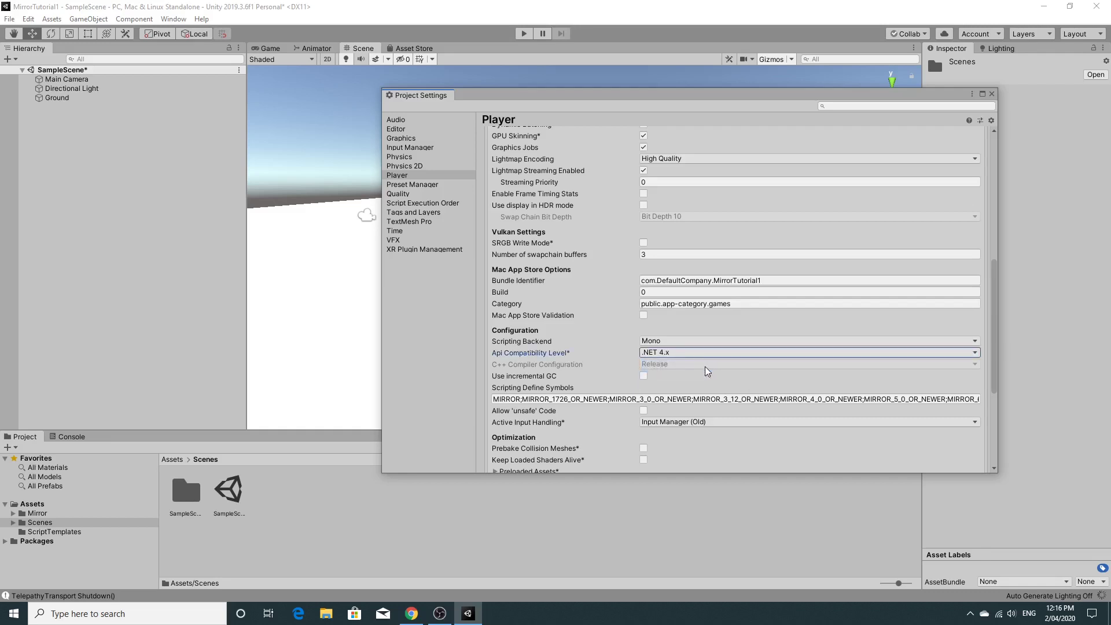
{"action": "scroll", "coordinate": [707, 367], "scroll_direction": "up", "scroll_amount": 8}
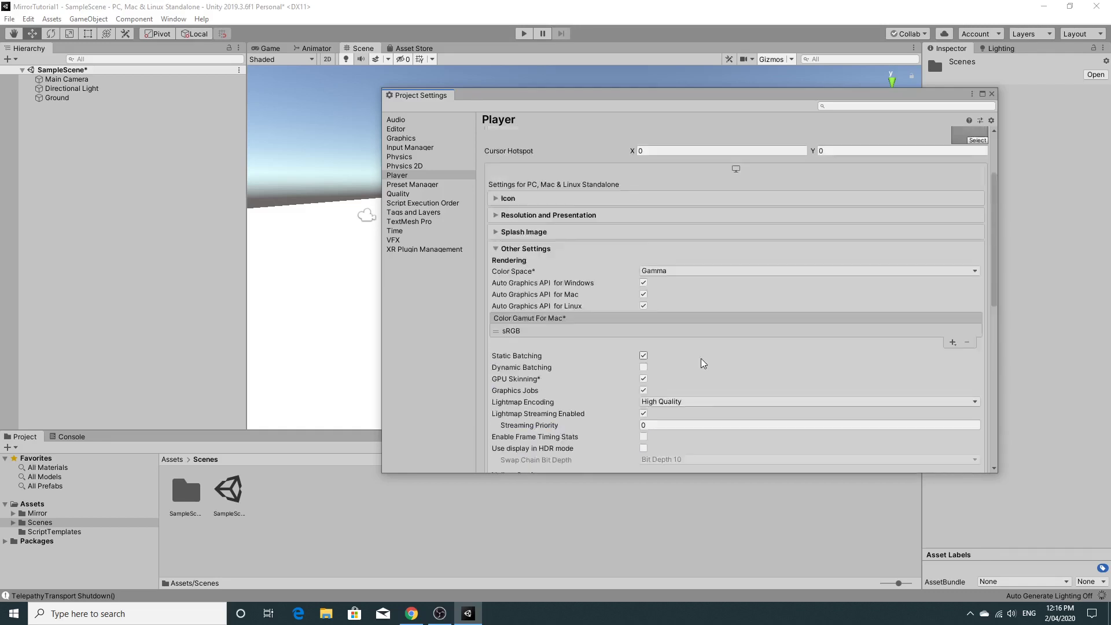
{"action": "scroll", "coordinate": [702, 359], "scroll_direction": "down", "scroll_amount": 6}
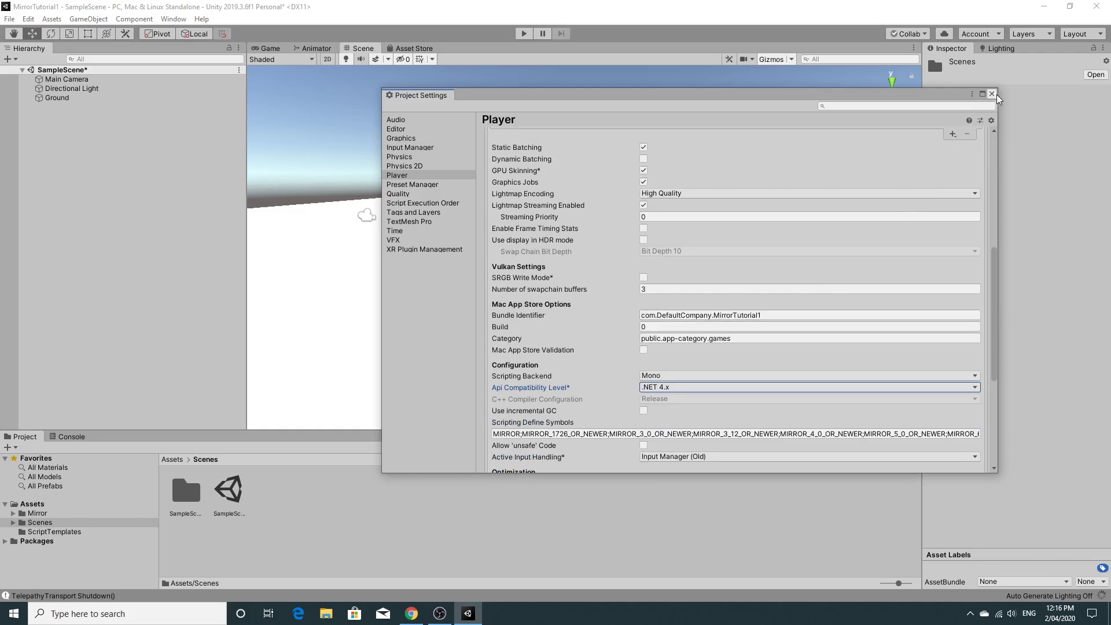
{"action": "left_click", "coordinate": [992, 93]}
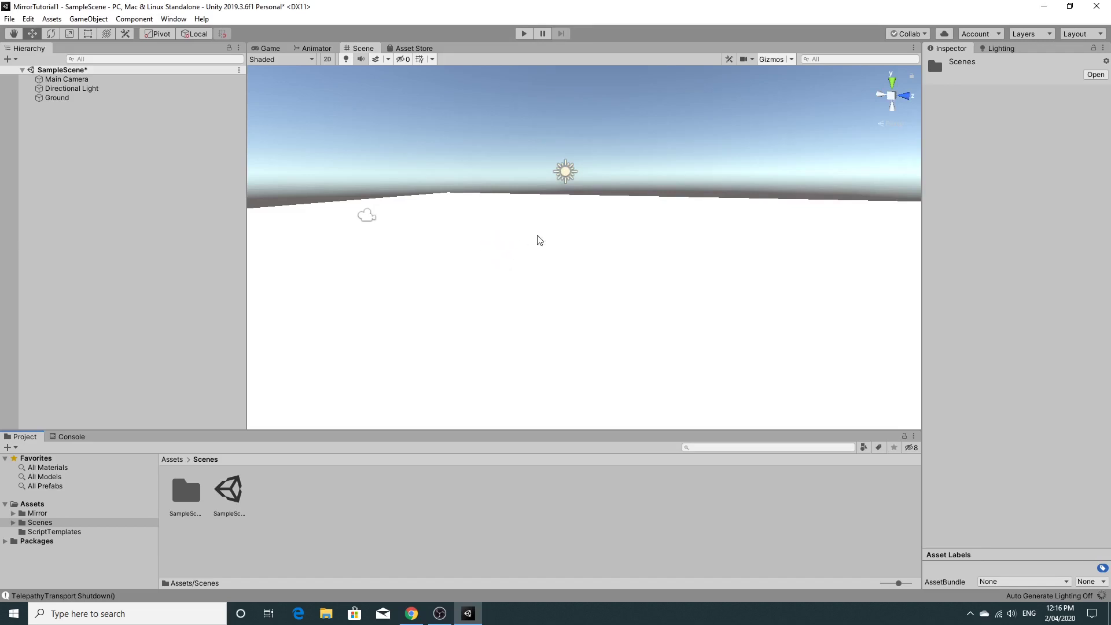
Create an empty GameObject in SampleScene and rename it NetworkManager.
{"action": "left_click_drag", "start_coordinate": [520, 253], "coordinate": [529, 248], "text": "alt"}
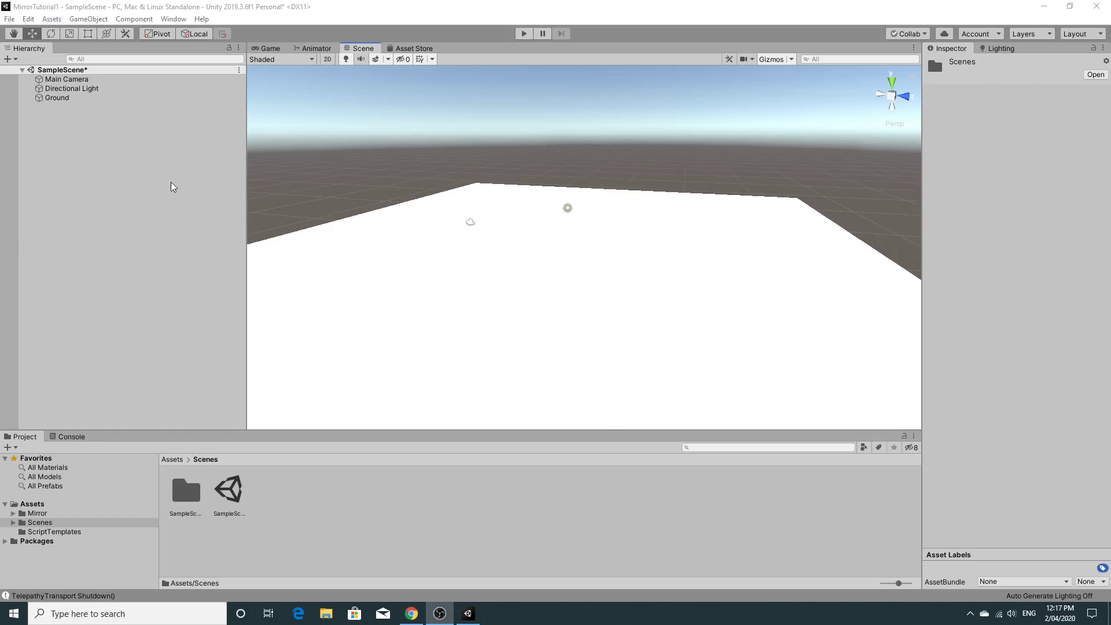
{"action": "right_click", "coordinate": [85, 151]}
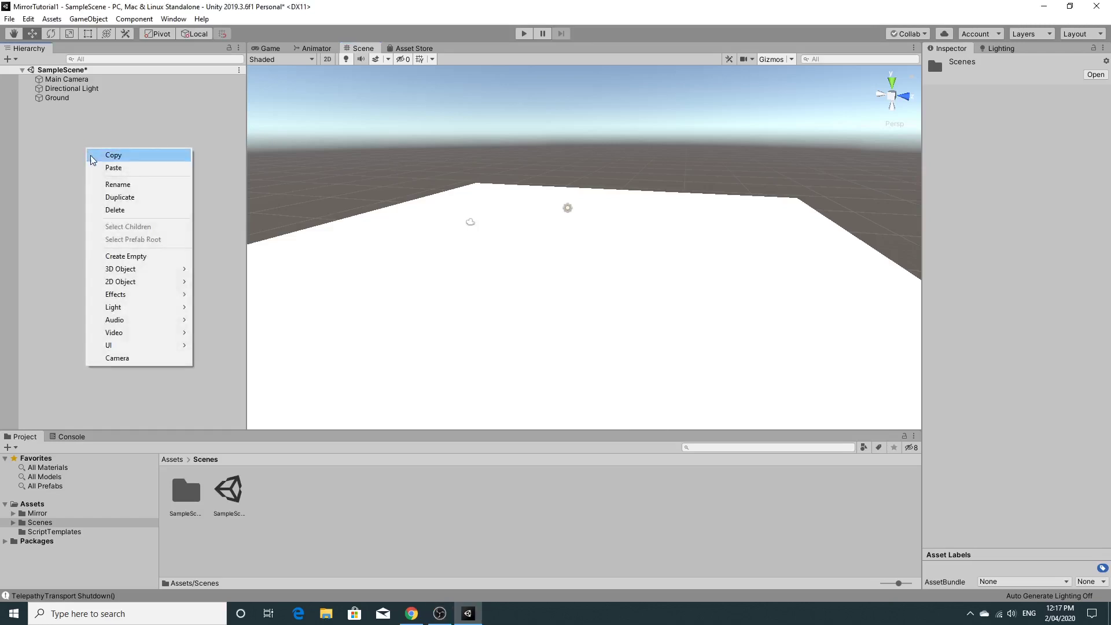
{"action": "left_click", "coordinate": [118, 258]}
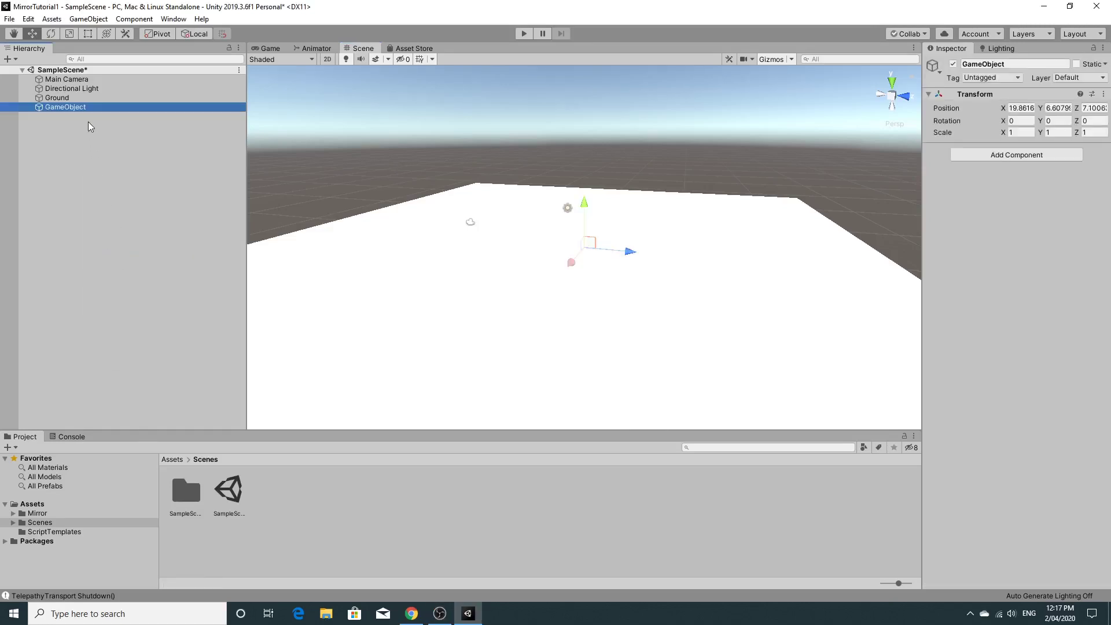
{"action": "left_click", "coordinate": [1028, 63]}
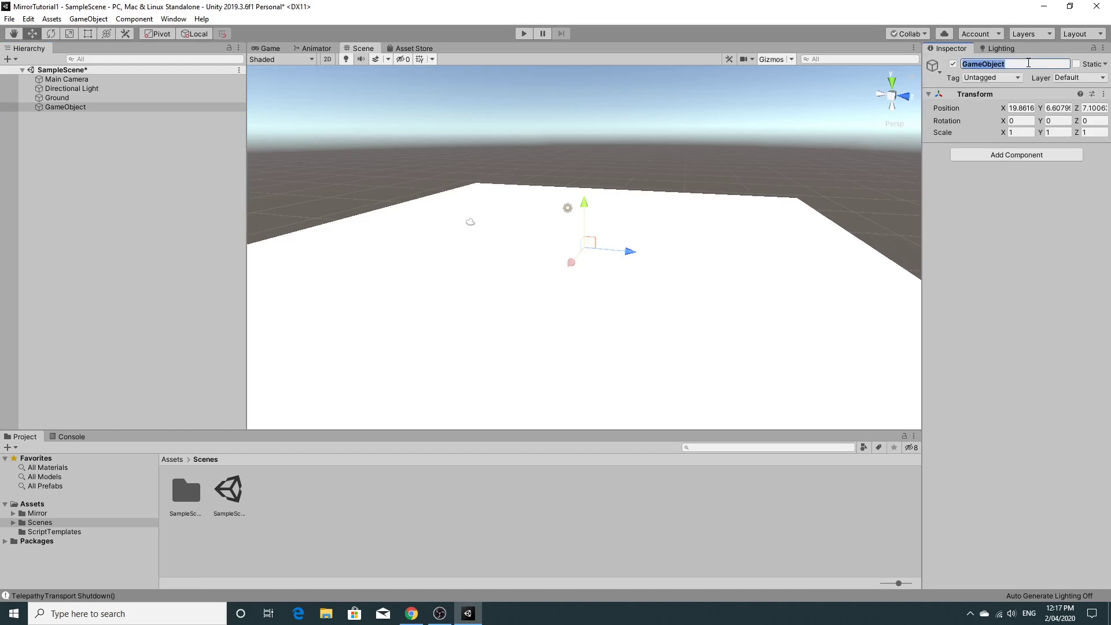
{"action": "type", "text": "NetworkManager"}
{"action": "key", "text": "Return"}
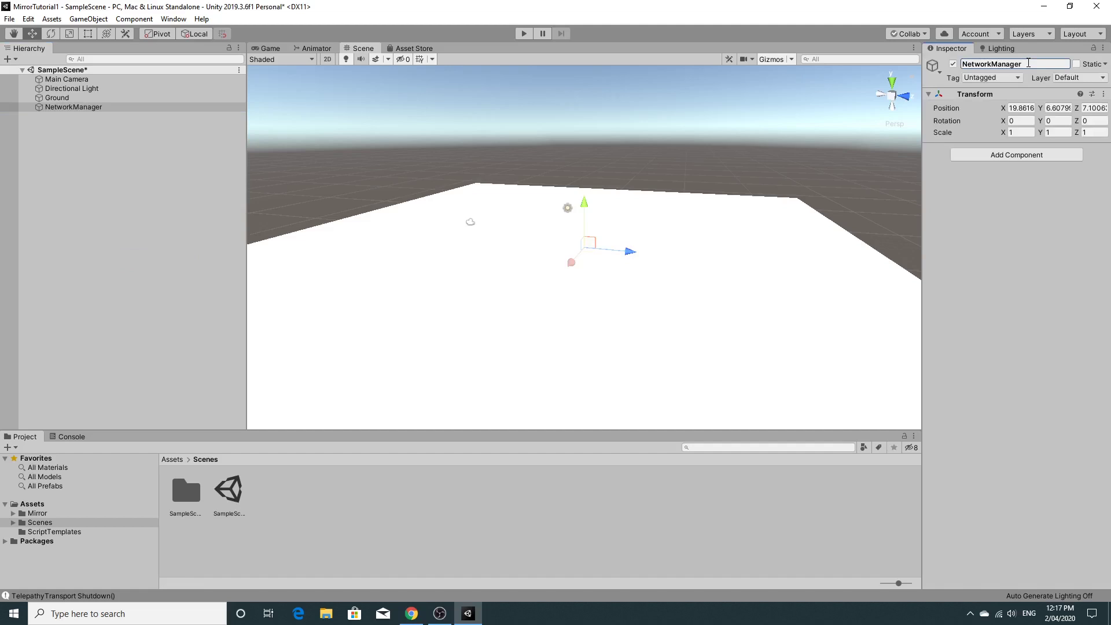
Add NetworkManager and NetworkManagerHUD components to the NetworkManager object, bringing in Telepathy Transport on port 7777.
{"action": "left_click", "coordinate": [1011, 156]}
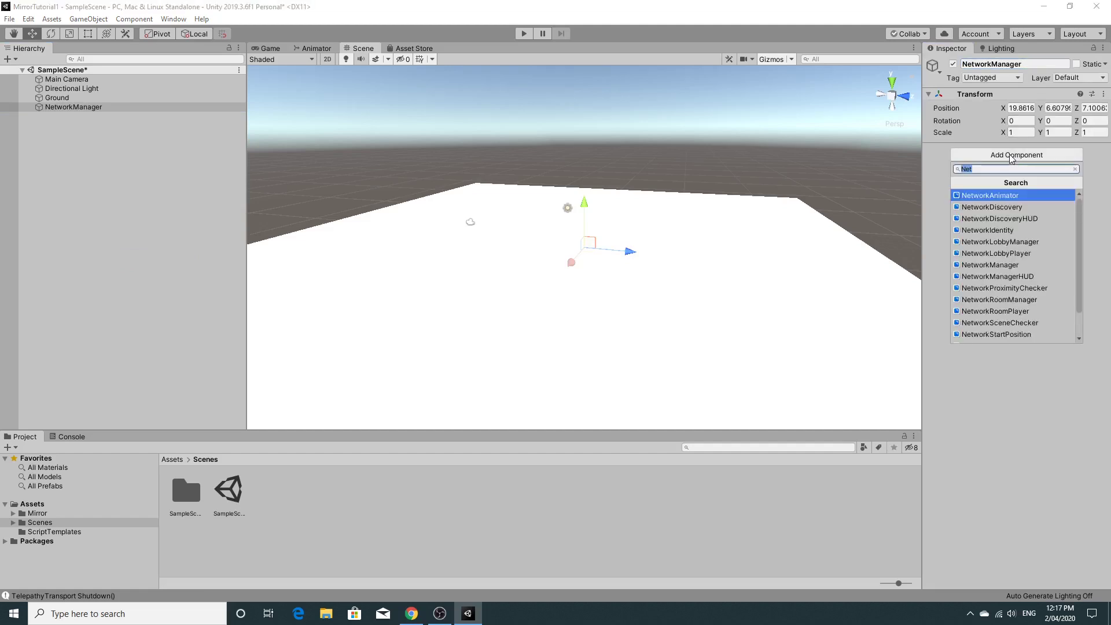
{"action": "type", "text": "Net"}
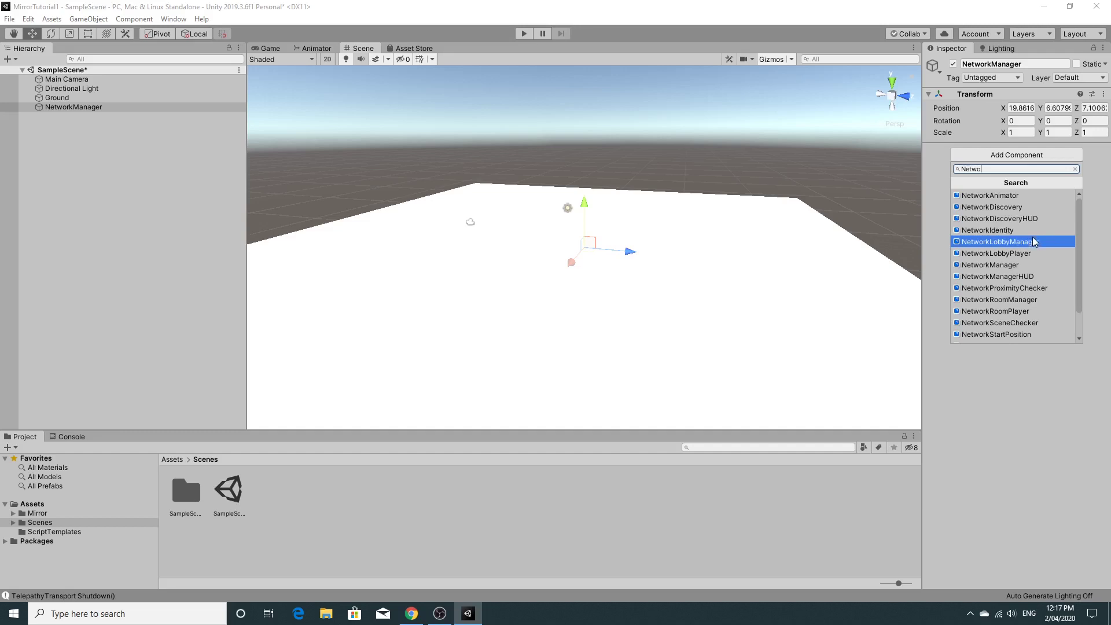
{"action": "left_click", "coordinate": [1021, 265]}
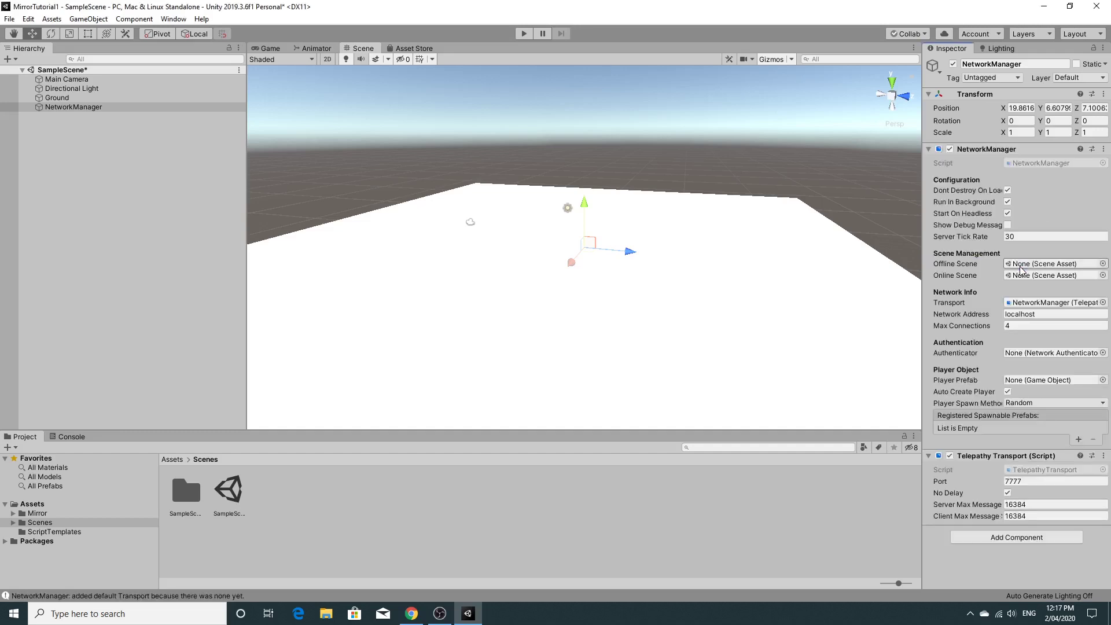
{"action": "left_click", "coordinate": [996, 538]}
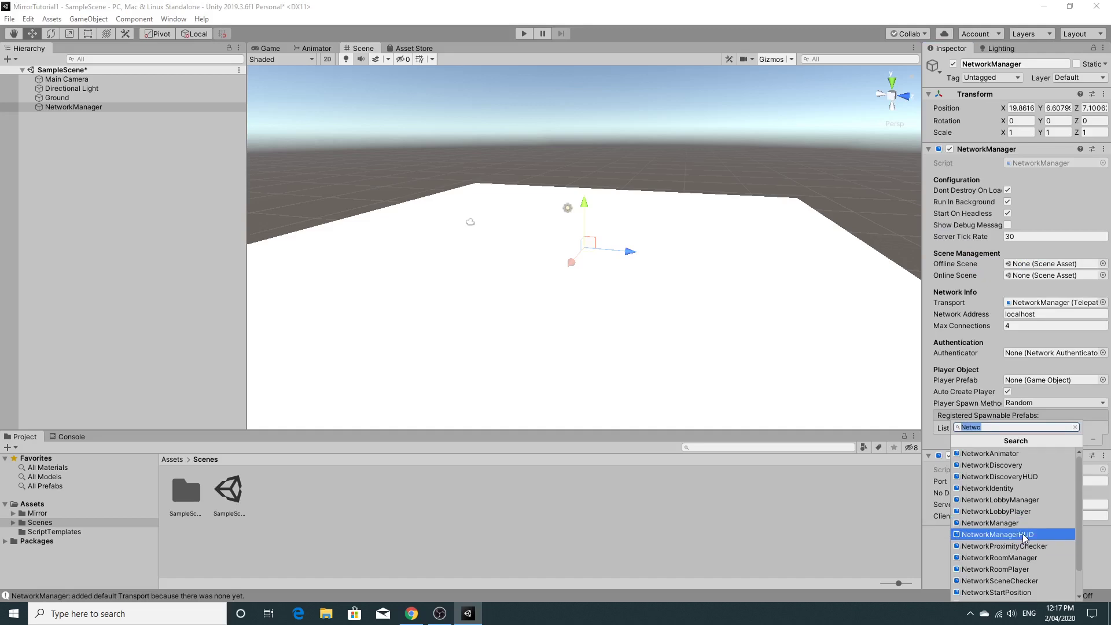
{"action": "left_click", "coordinate": [1033, 536]}
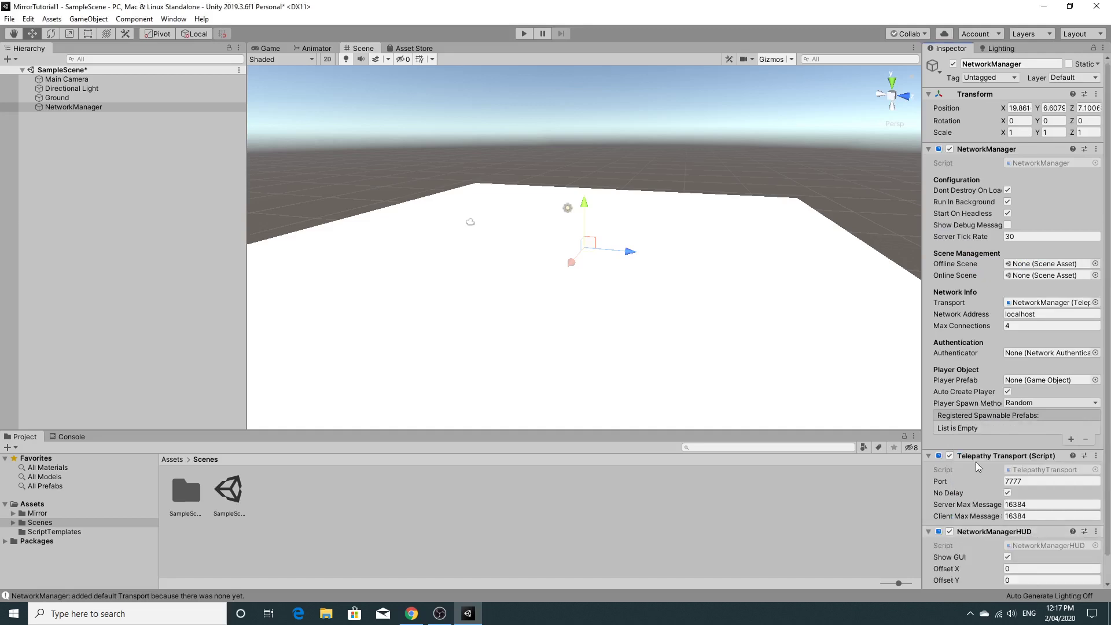
{"action": "scroll", "coordinate": [978, 467], "scroll_direction": "down", "scroll_amount": 1}
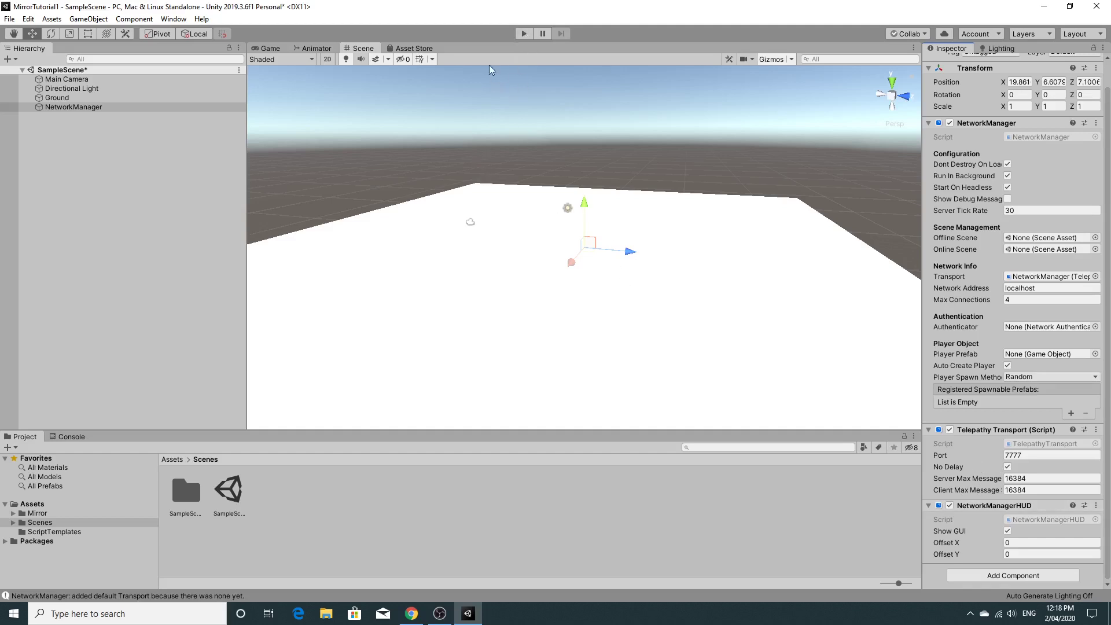
{"action": "left_click", "coordinate": [524, 33]}
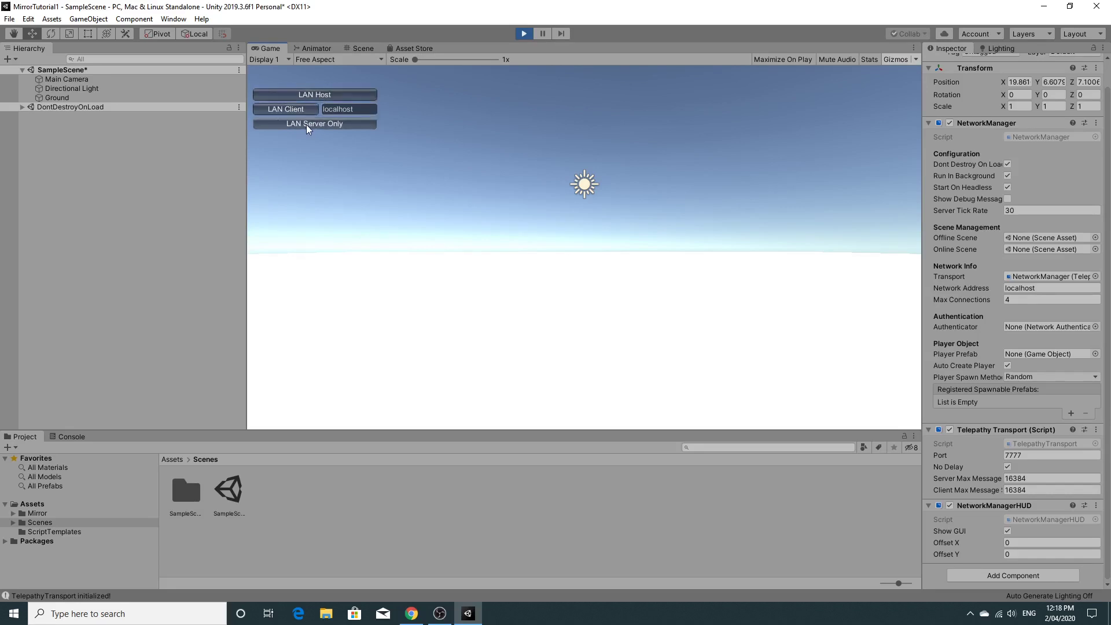
{"action": "left_click", "coordinate": [315, 94]}
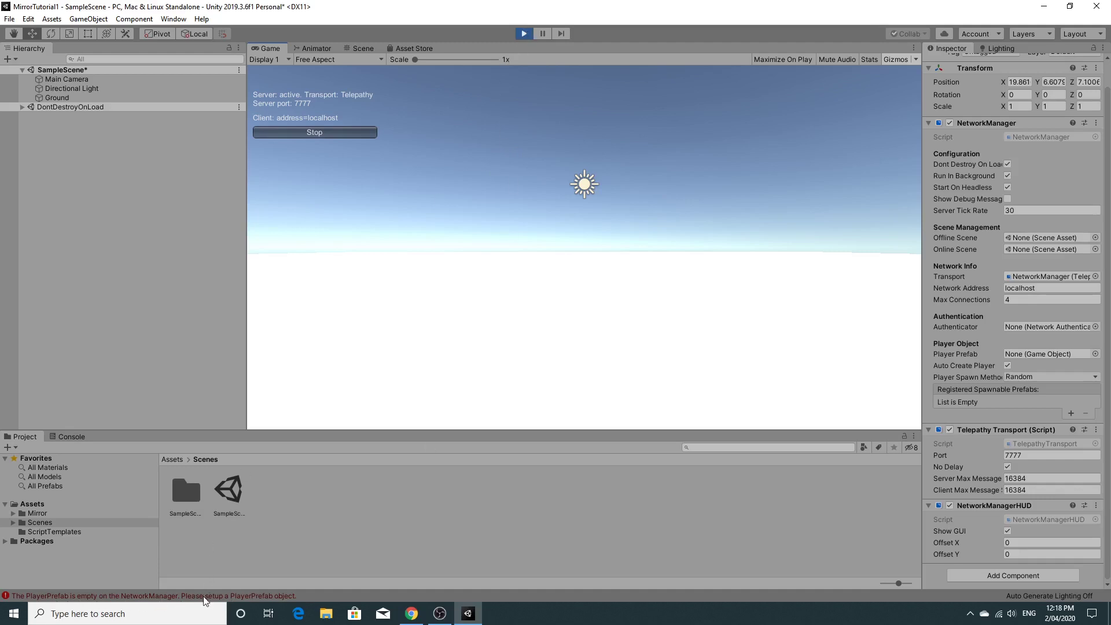
{"action": "left_click", "coordinate": [524, 35]}
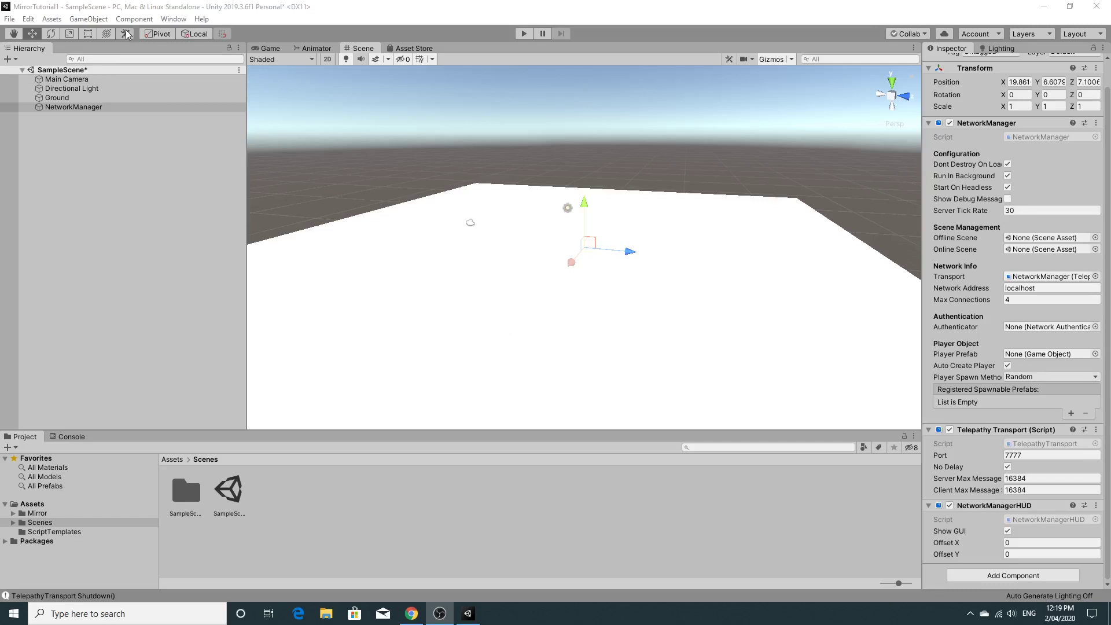
Import all contents of SimpleFirstPersonController.unitypackage from the Desktop as a custom package.
{"action": "left_click", "coordinate": [105, 21]}
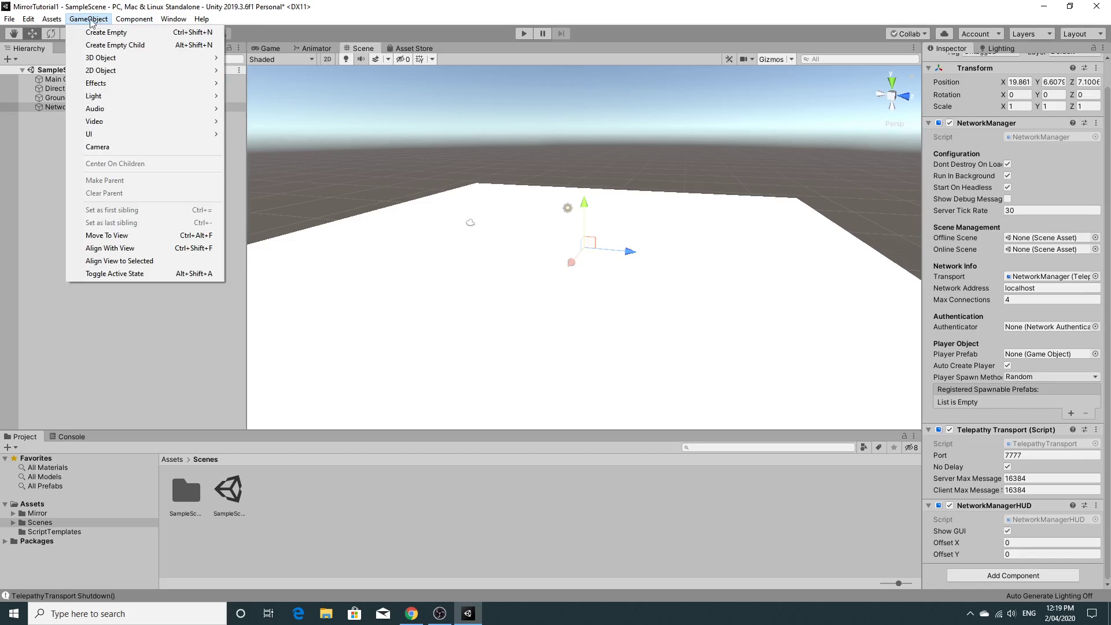
{"action": "mouse_move", "coordinate": [52, 21]}
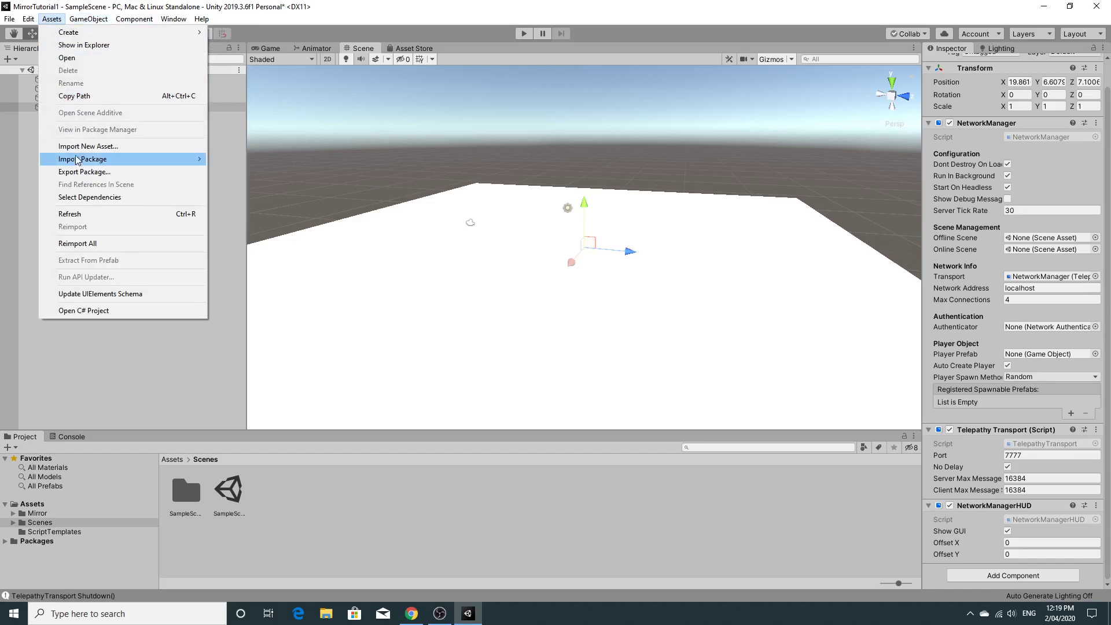
{"action": "mouse_move", "coordinate": [133, 161]}
{"action": "left_click", "coordinate": [234, 159]}
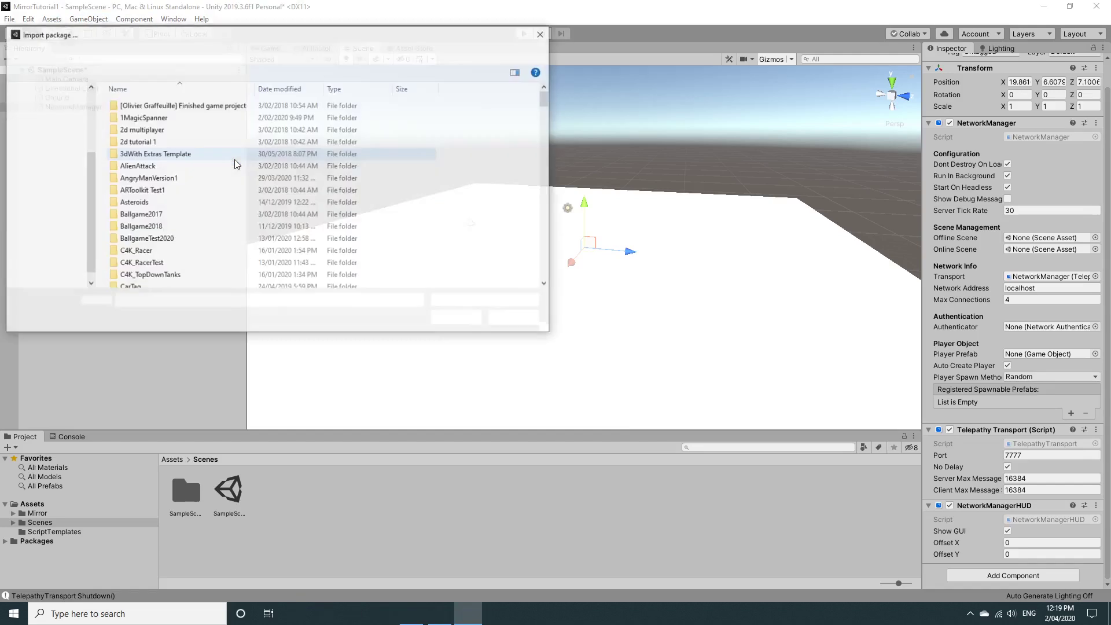
{"action": "left_click", "coordinate": [46, 167]}
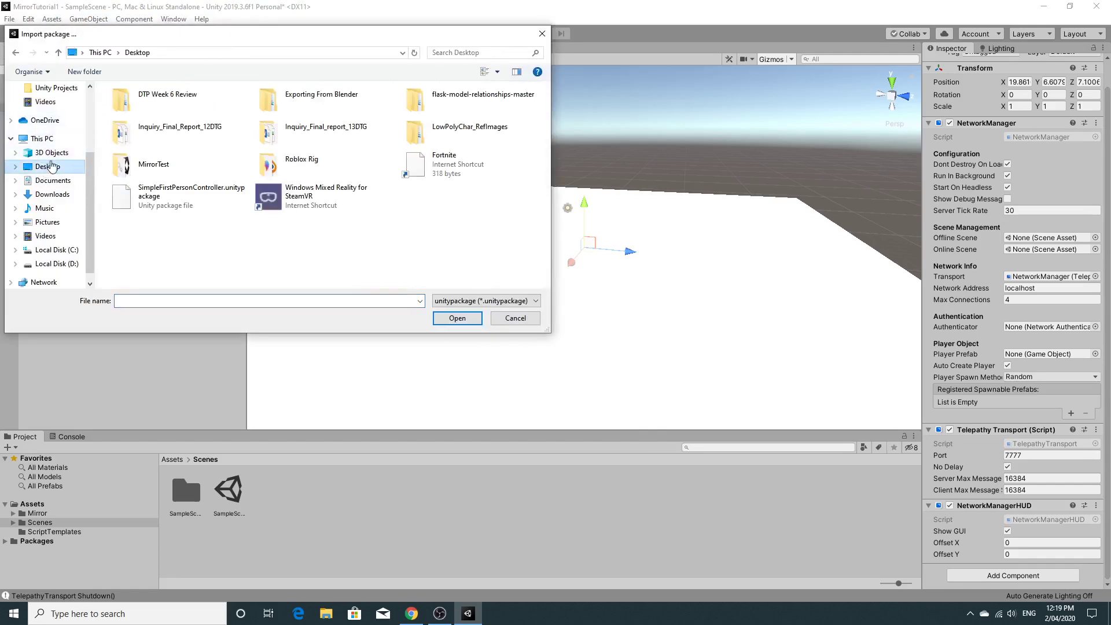
{"action": "left_click", "coordinate": [138, 199]}
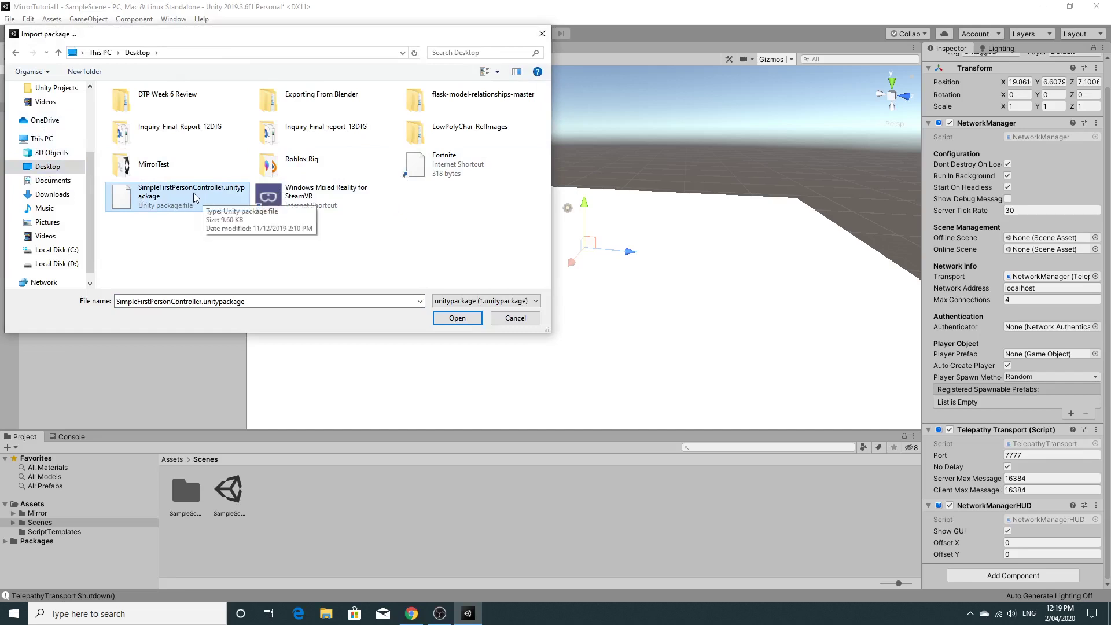
{"action": "left_click", "coordinate": [456, 318]}
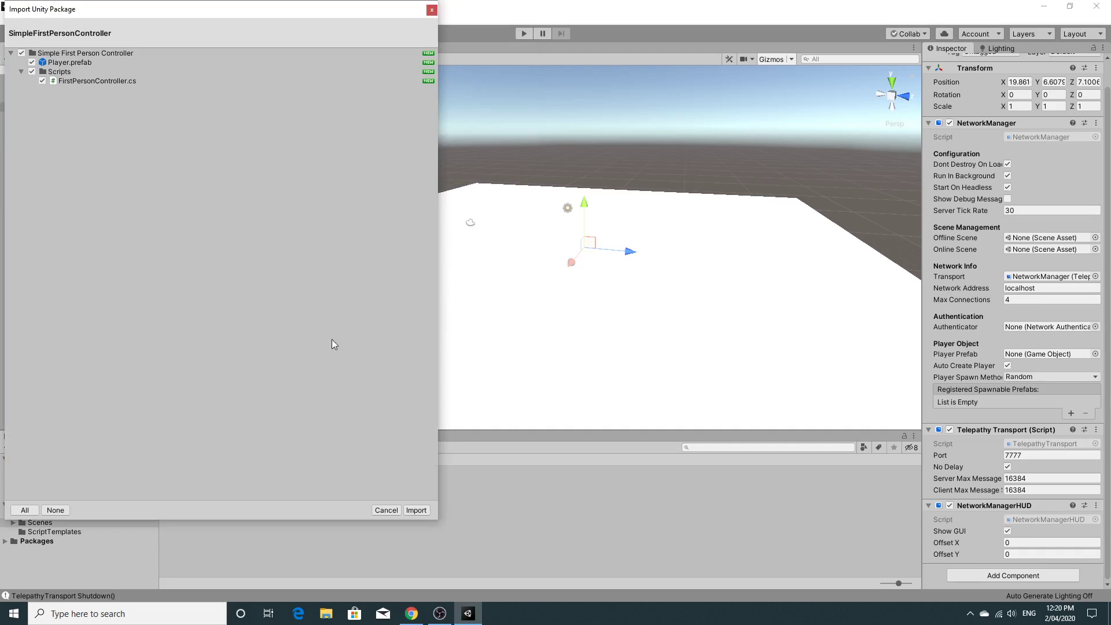
{"action": "left_click", "coordinate": [417, 510]}
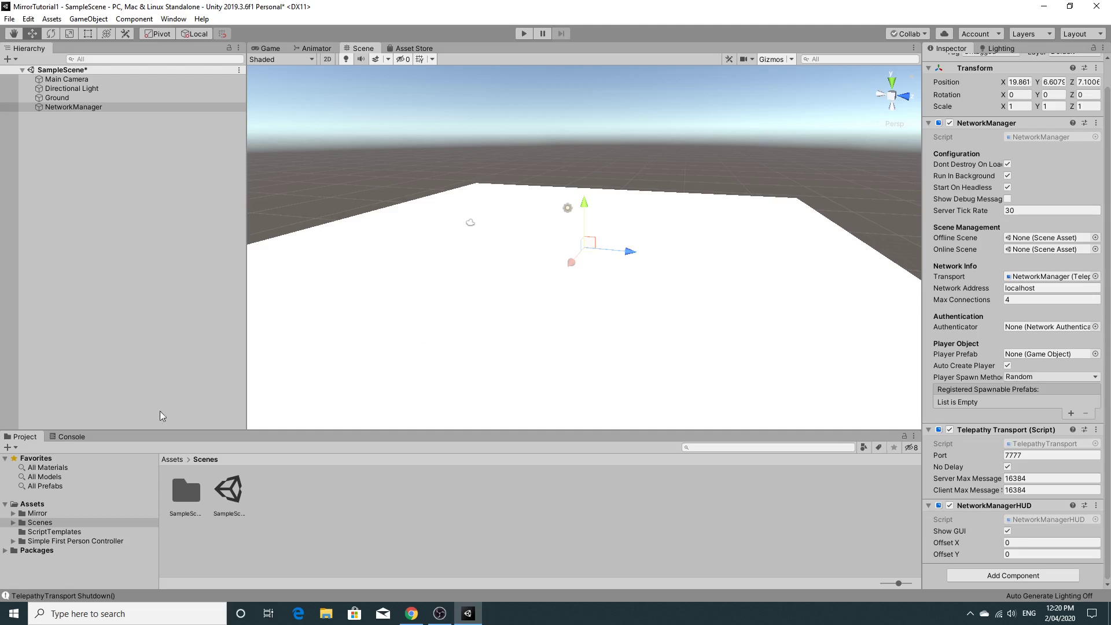
Place the Player prefab from the Simple First Person Controller folder into the scene at height 2.5.
{"action": "left_click", "coordinate": [174, 462]}
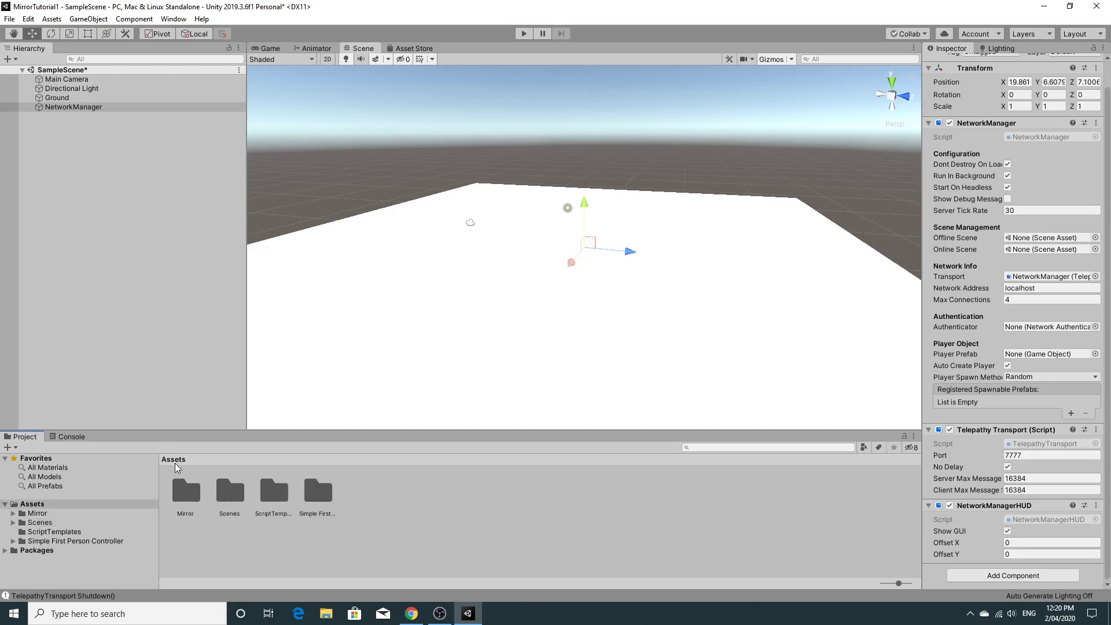
{"action": "left_click", "coordinate": [318, 499]}
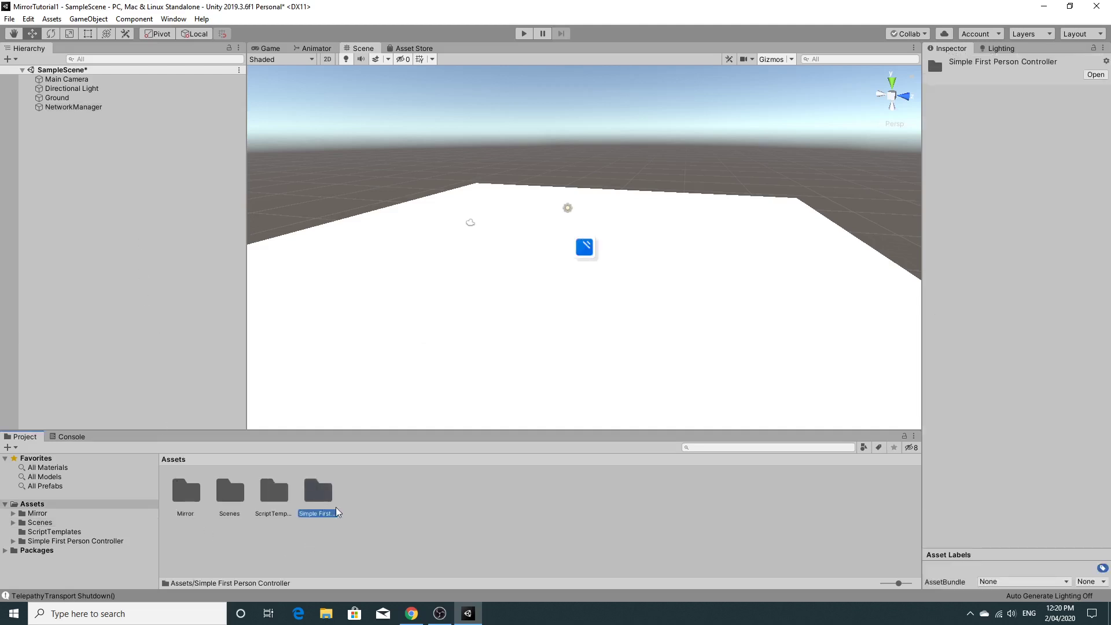
{"action": "double_click", "coordinate": [317, 498]}
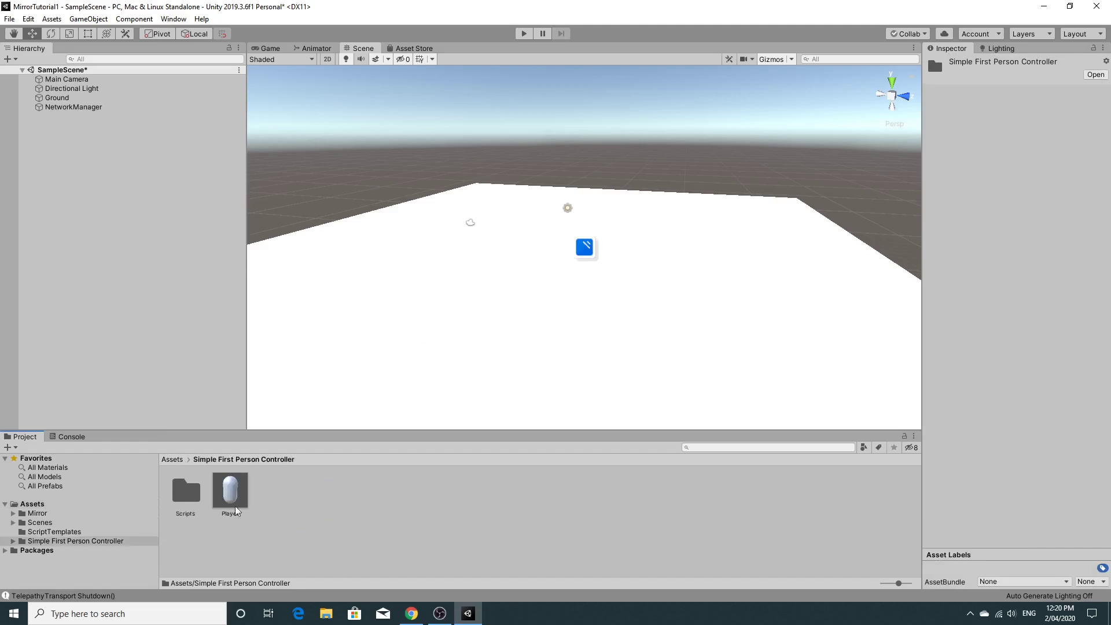
{"action": "left_click_drag", "start_coordinate": [235, 508], "coordinate": [471, 228]}
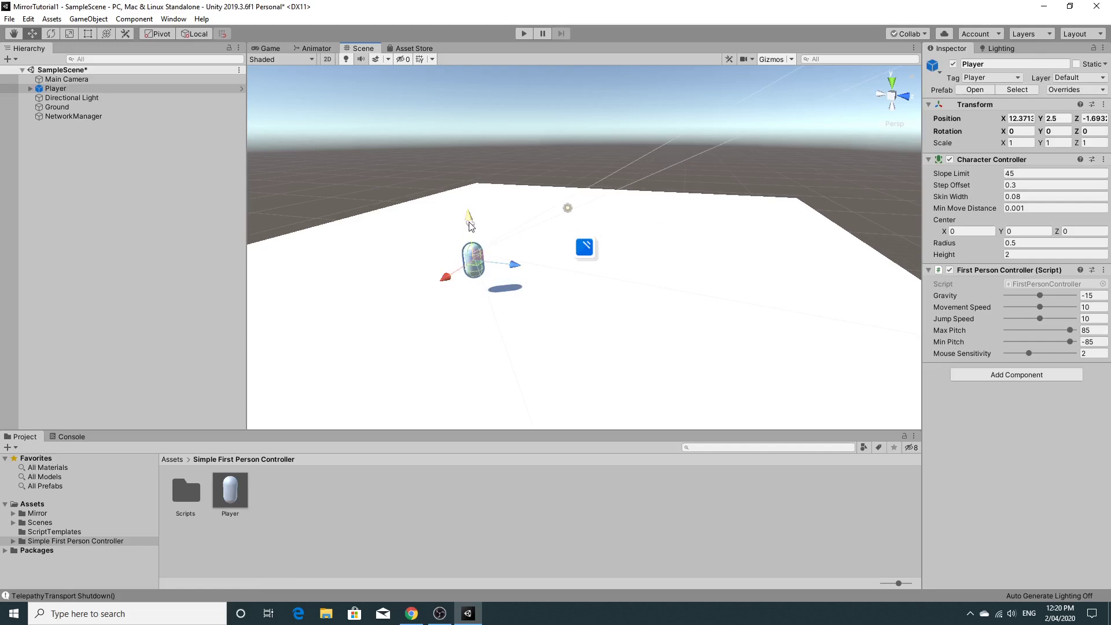
{"action": "left_click_drag", "start_coordinate": [526, 286], "coordinate": [595, 300], "text": "alt"}
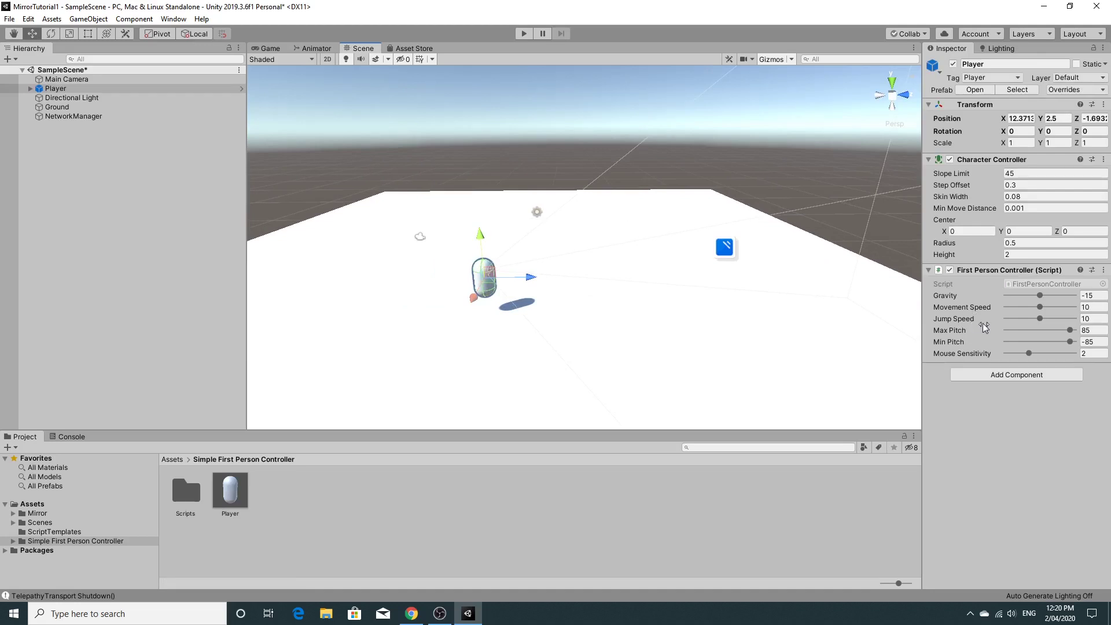
Delete the Main Camera, then select the Player capsule and enter Play mode.
{"action": "left_click", "coordinate": [421, 242]}
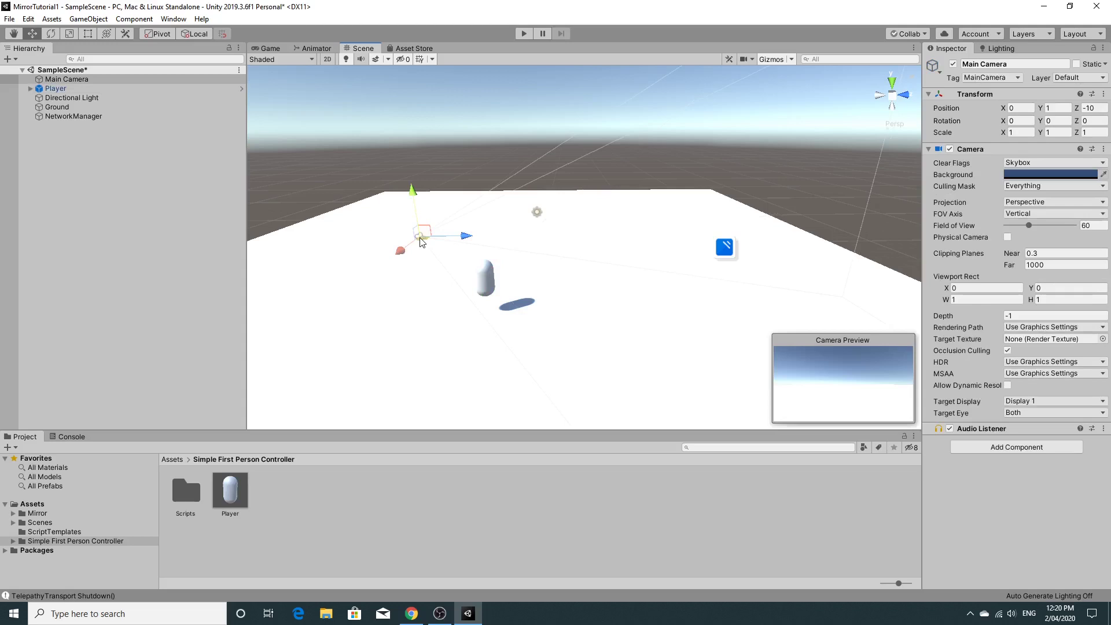
{"action": "left_click_drag", "start_coordinate": [466, 236], "coordinate": [394, 236]}
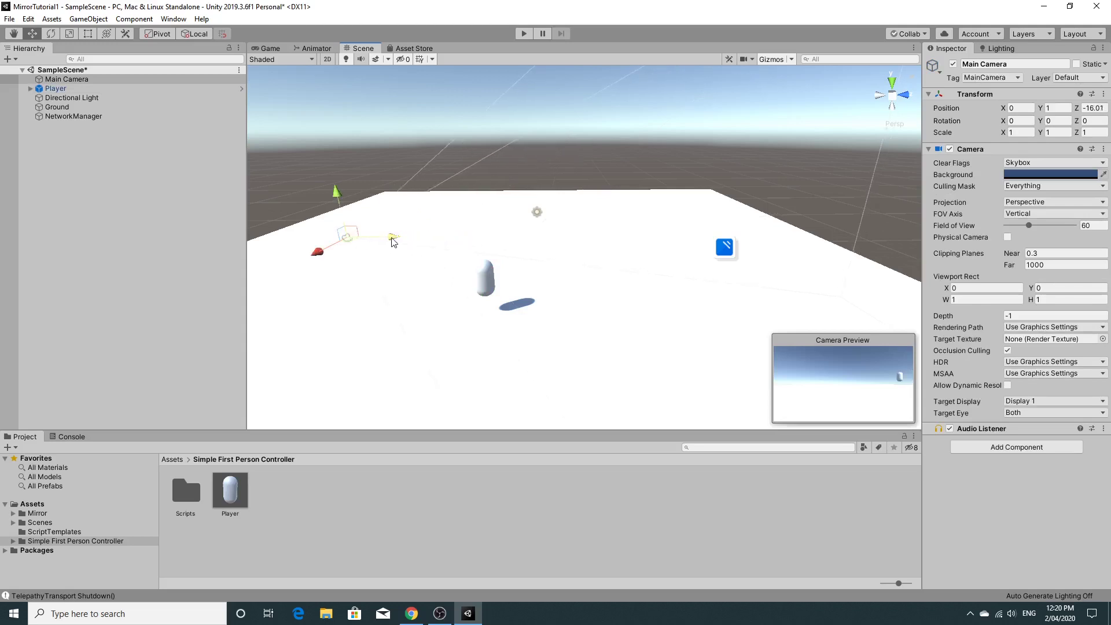
{"action": "left_click_drag", "start_coordinate": [335, 200], "coordinate": [322, 133]}
{"action": "key", "text": "Delete"}
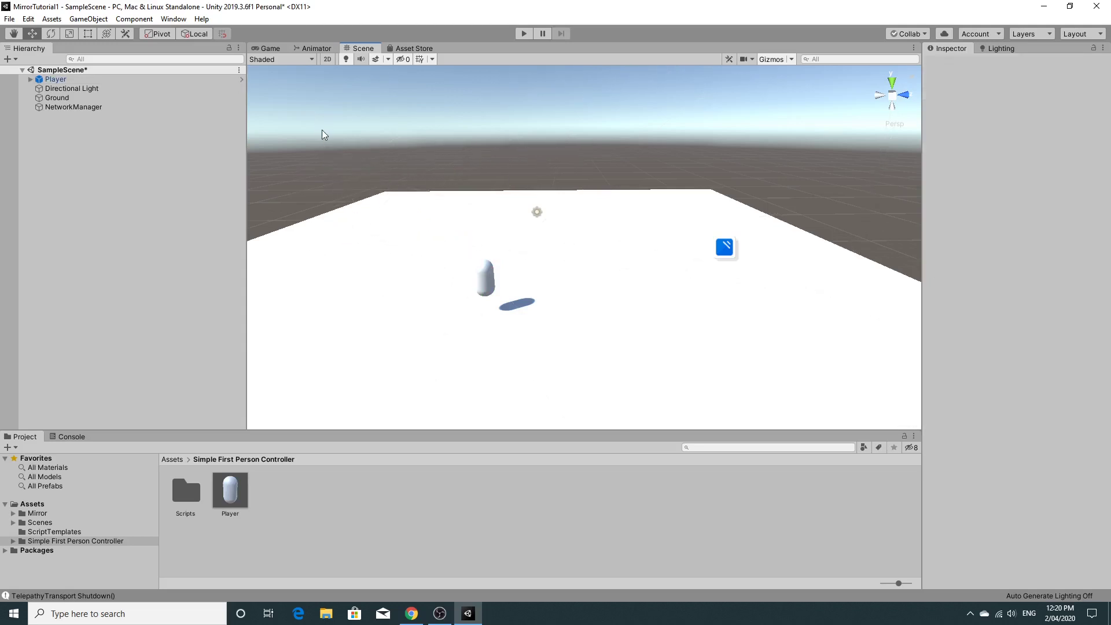
{"action": "left_click", "coordinate": [482, 280]}
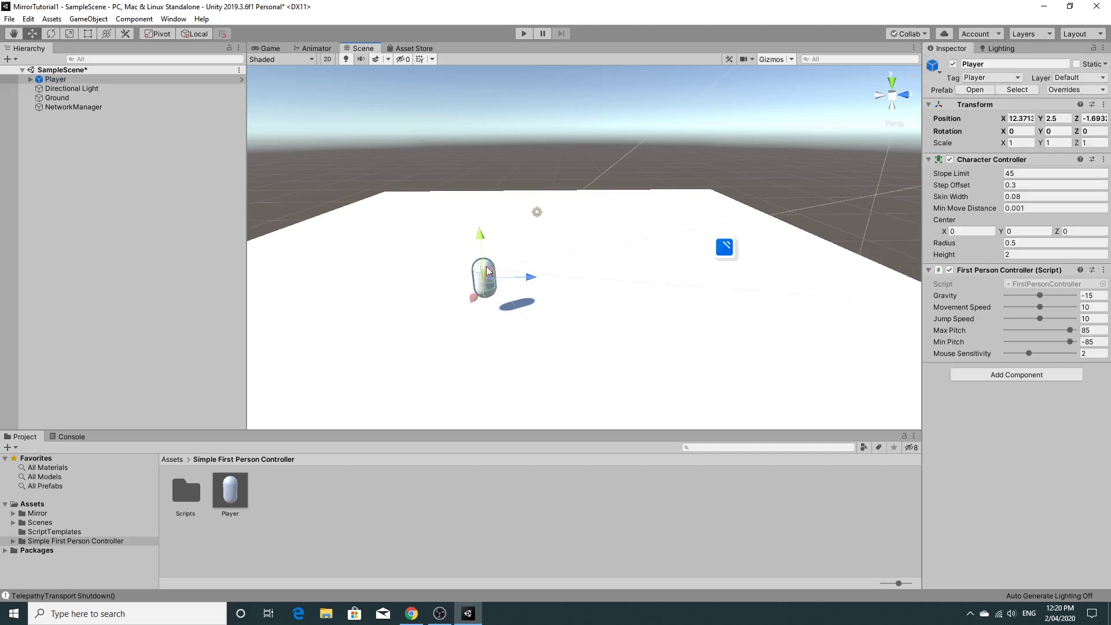
{"action": "left_click", "coordinate": [523, 34]}
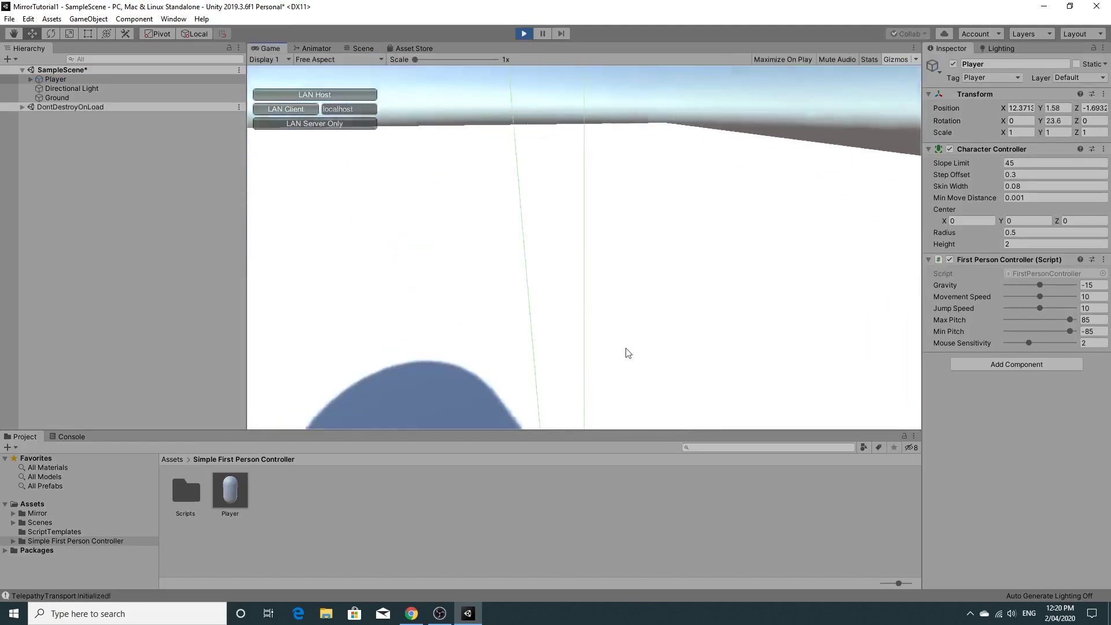
Walk forward and jump around the ground as the first-person player, then exit Play mode.
{"action": "key", "text": "w"}
{"action": "key", "text": "space"}
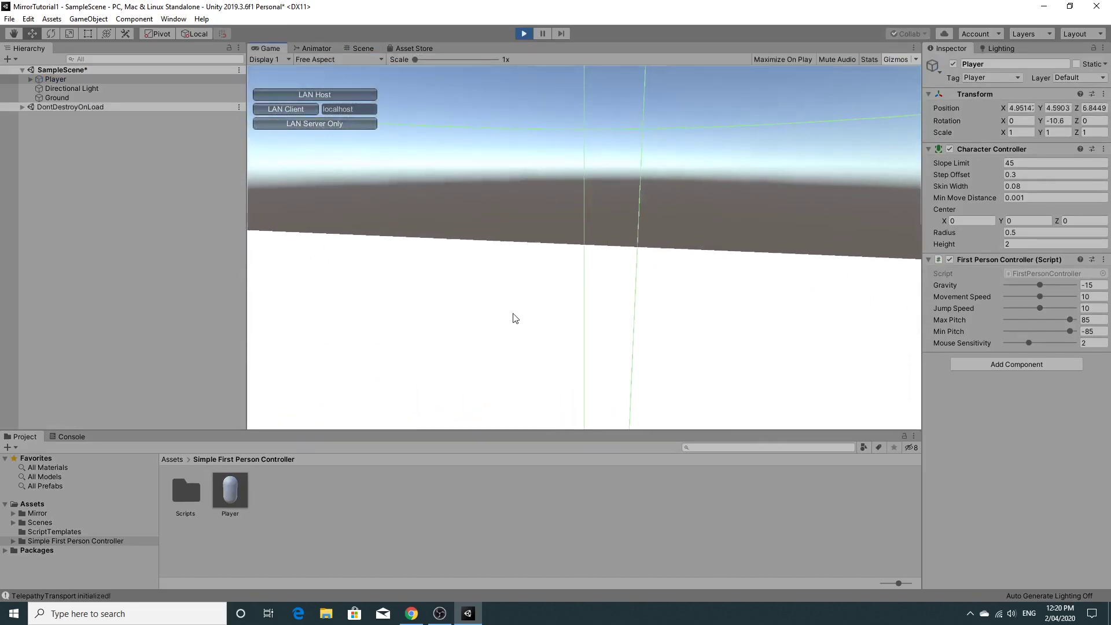
{"action": "mouse_move", "coordinate": [895, 61]}
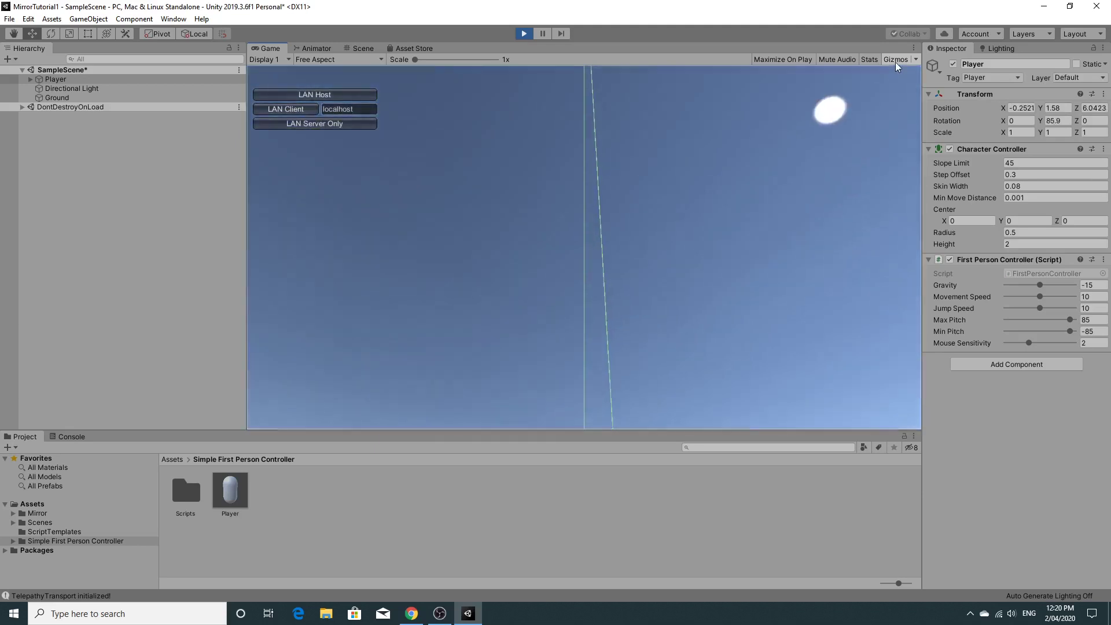
{"action": "key", "text": "w"}
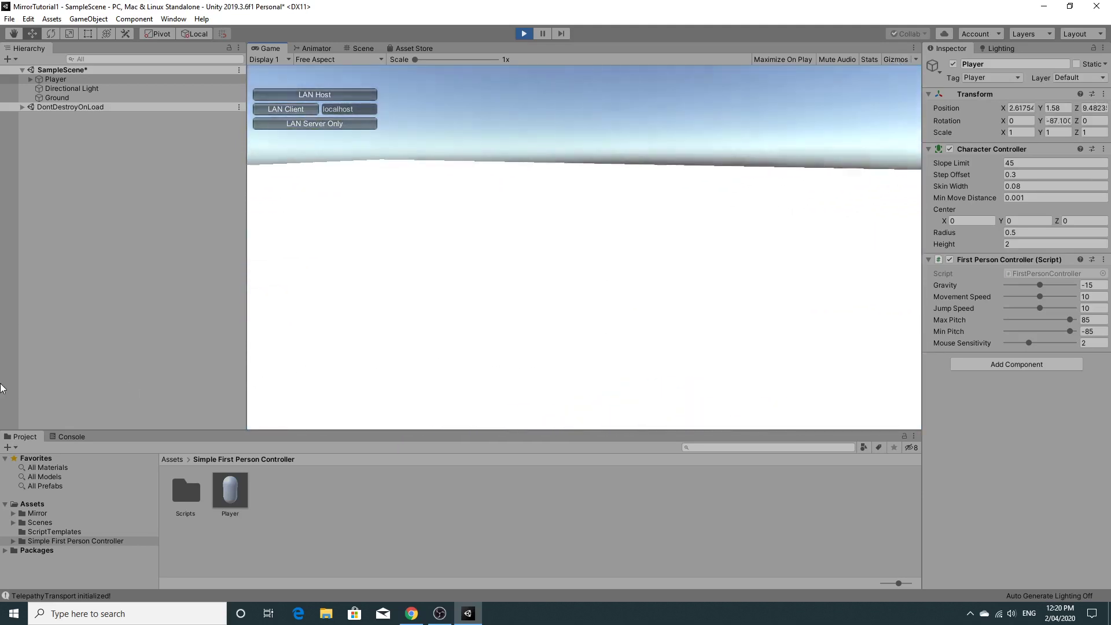
{"action": "key", "text": "w"}
{"action": "key", "text": "space"}
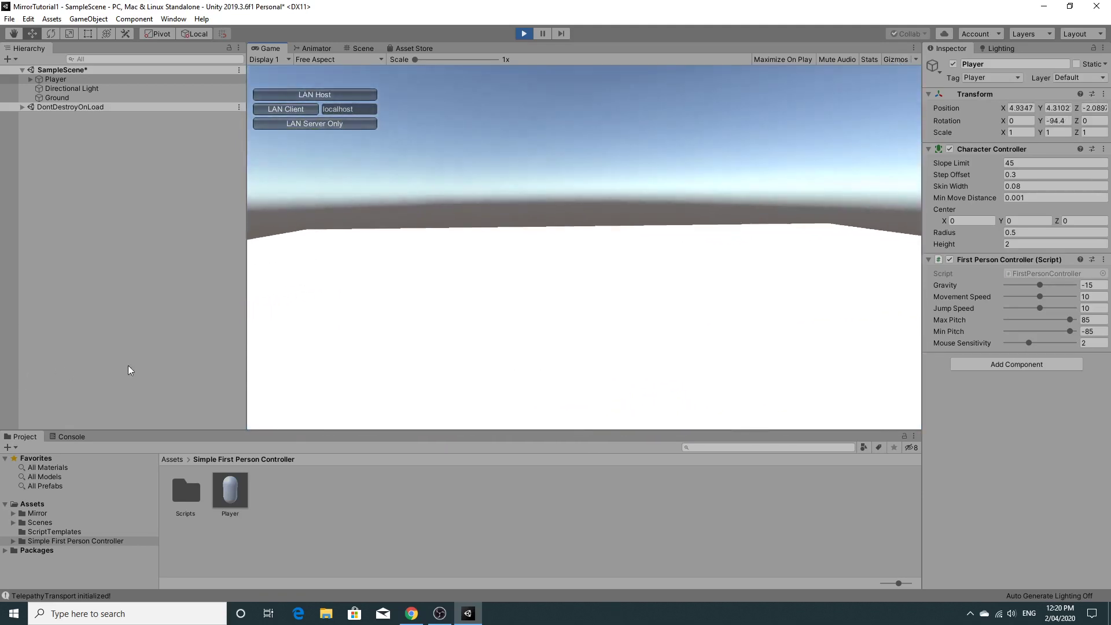
{"action": "key", "text": "w"}
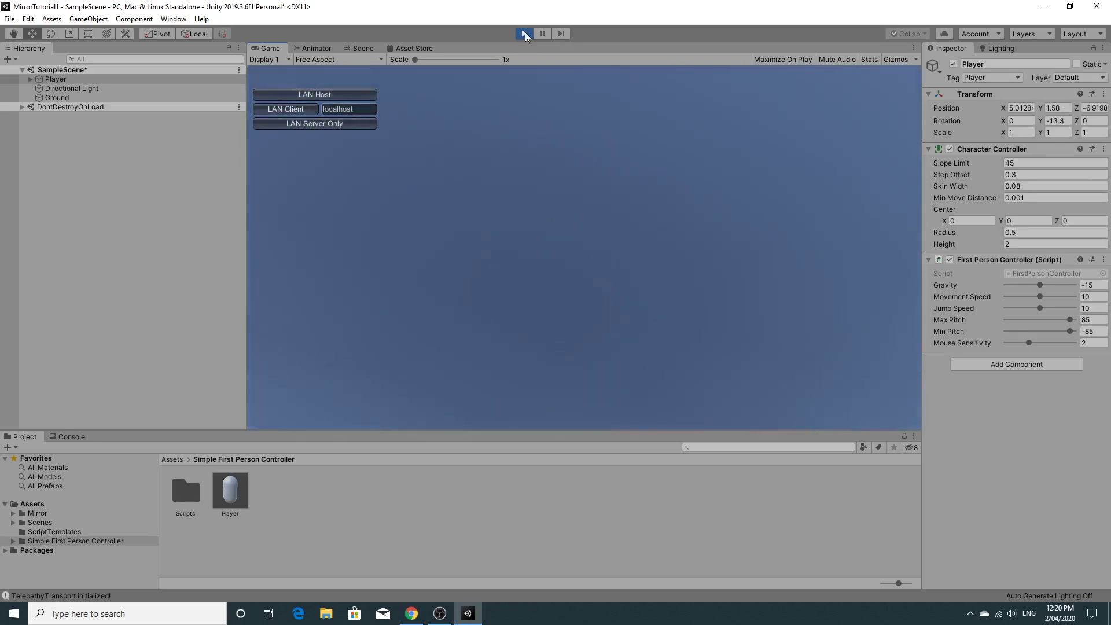
{"action": "left_click", "coordinate": [525, 33]}
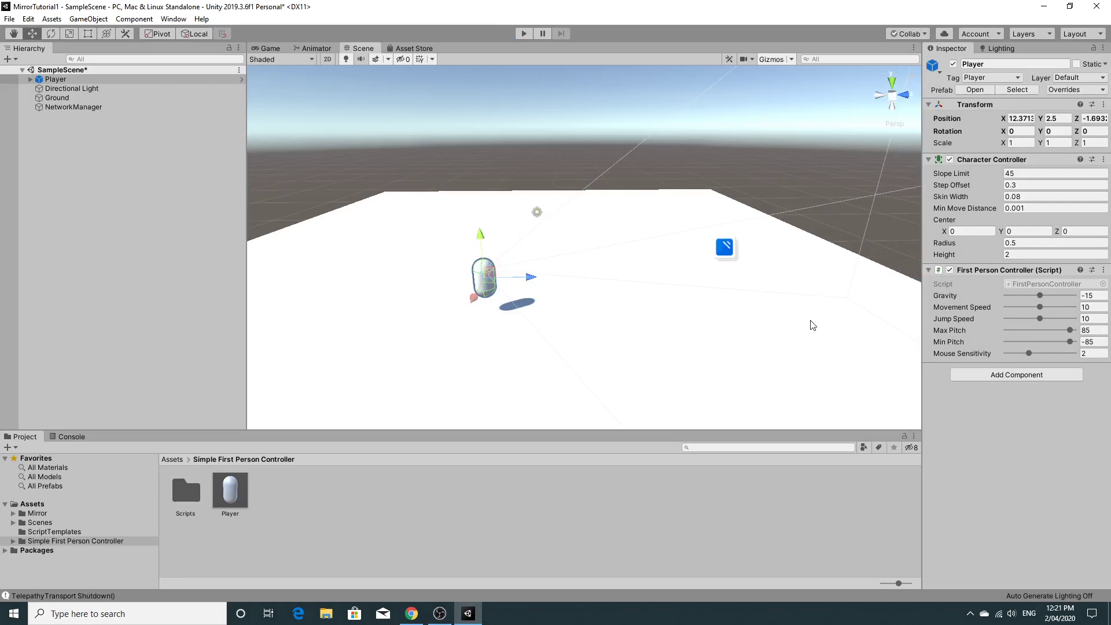
Reset the NetworkManager's Transform and raise it to Y 11.75.
{"action": "left_click", "coordinate": [727, 249]}
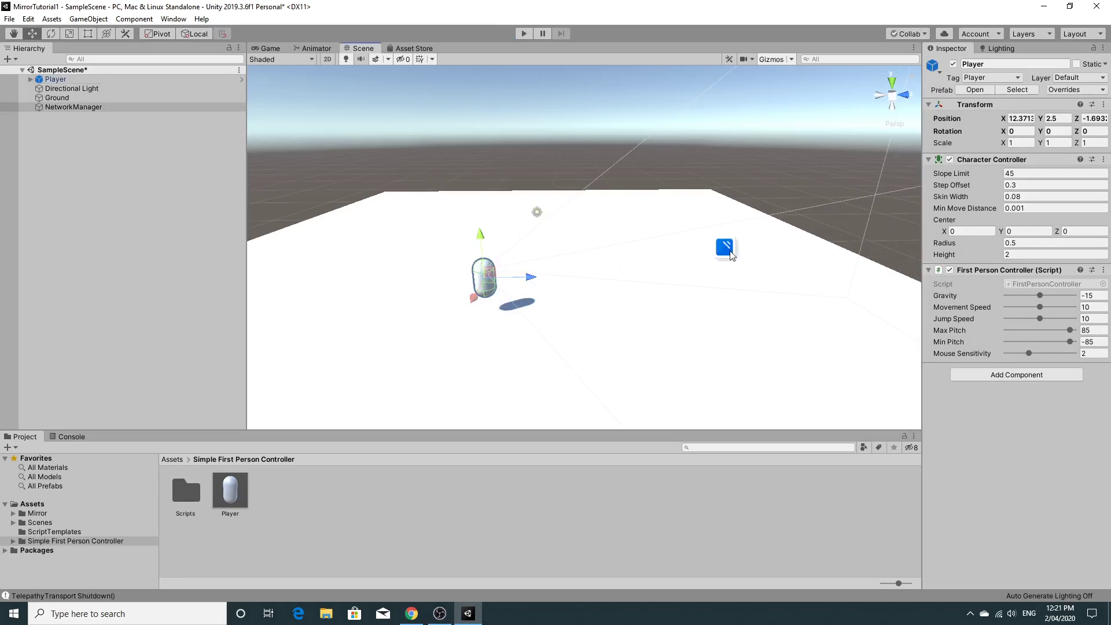
{"action": "left_click", "coordinate": [1096, 94]}
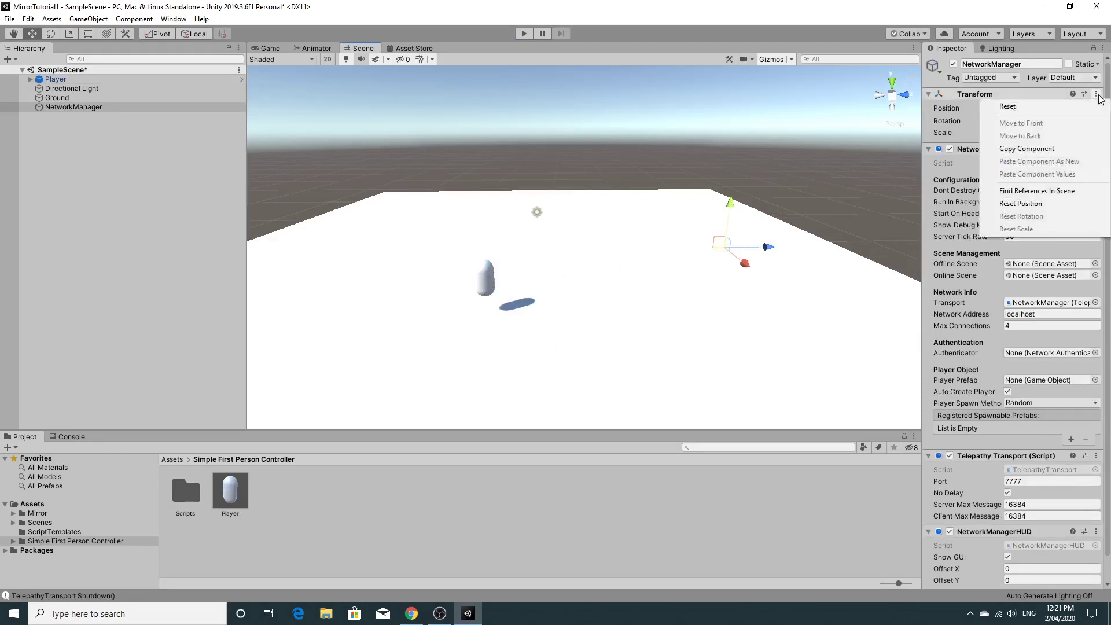
{"action": "left_click", "coordinate": [1007, 105]}
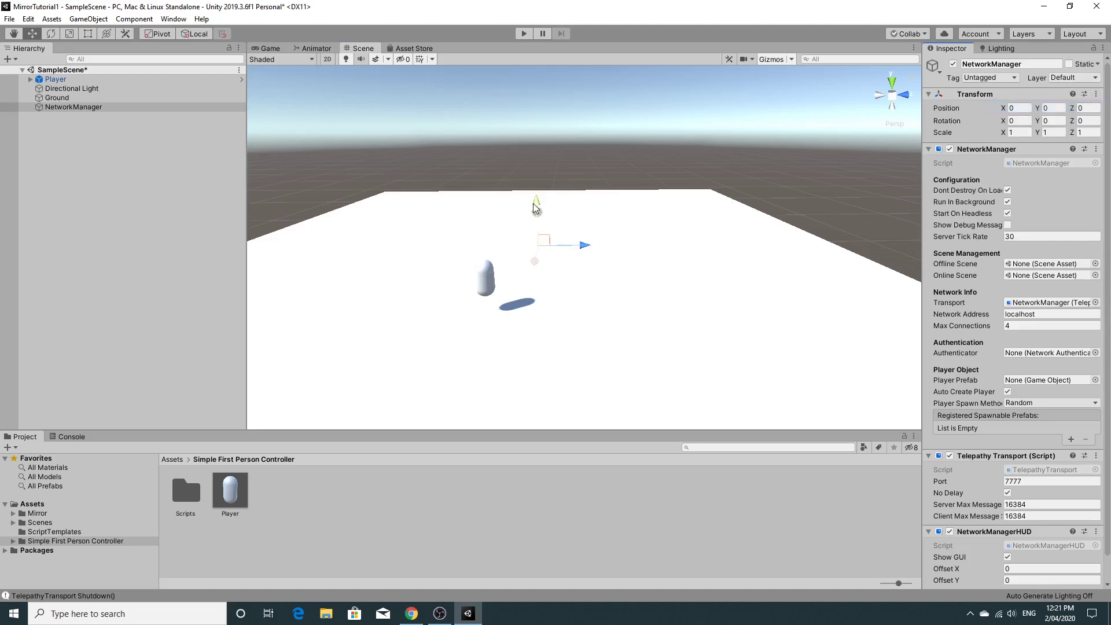
{"action": "left_click_drag", "start_coordinate": [536, 202], "coordinate": [522, 77]}
Select the Player capsule in the Scene view, orbiting the view around it.
{"action": "right_click_drag", "start_coordinate": [675, 195], "coordinate": [342, 161]}
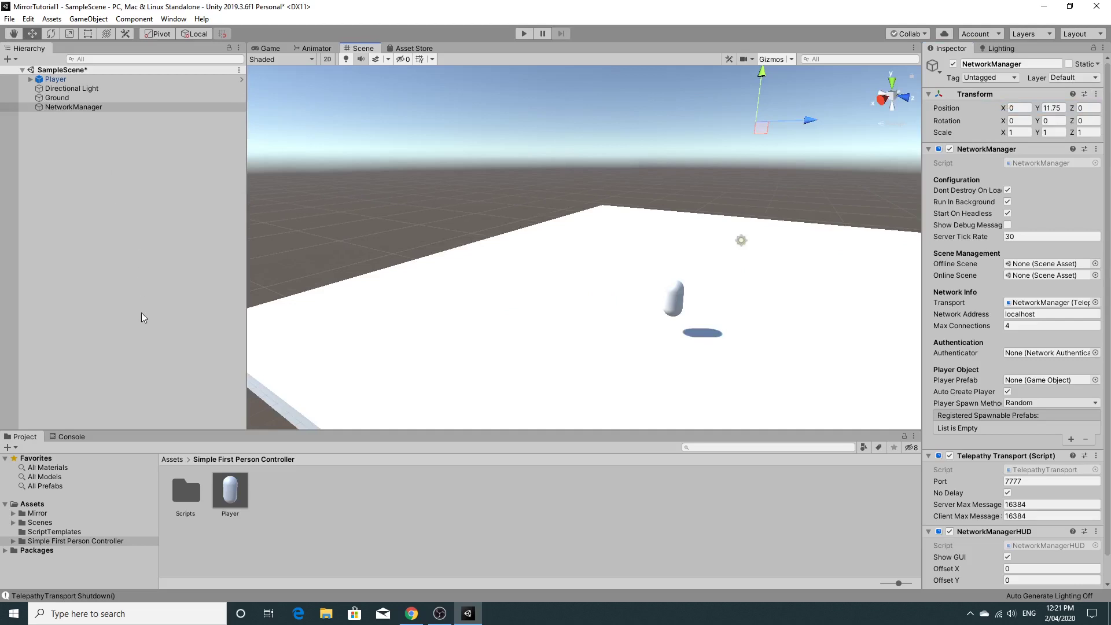
{"action": "left_click", "coordinate": [65, 108]}
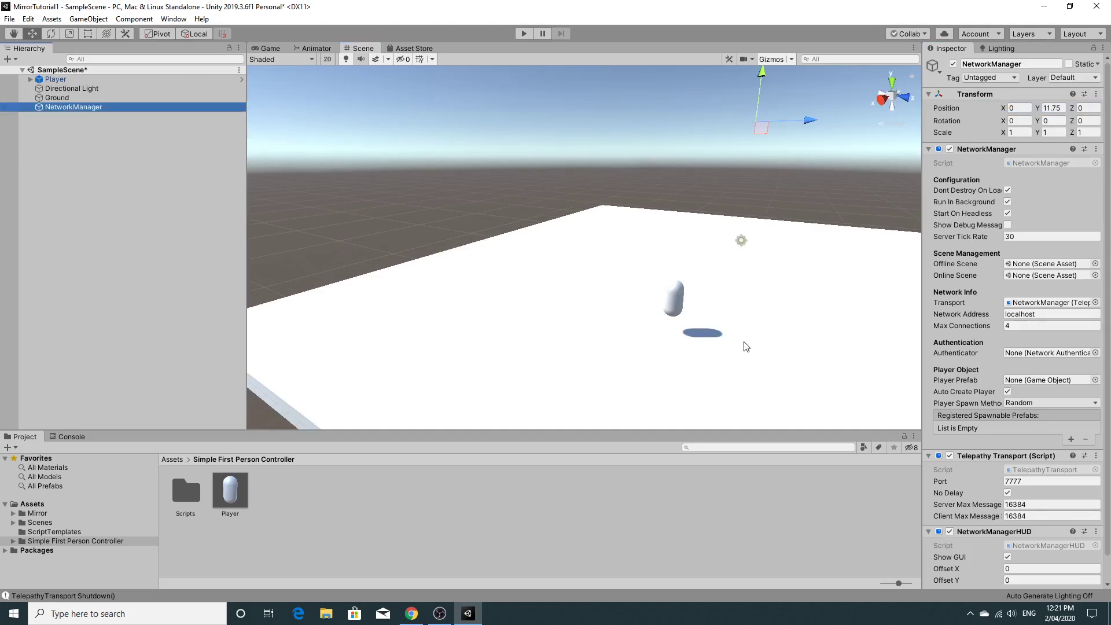
{"action": "left_click", "coordinate": [678, 306]}
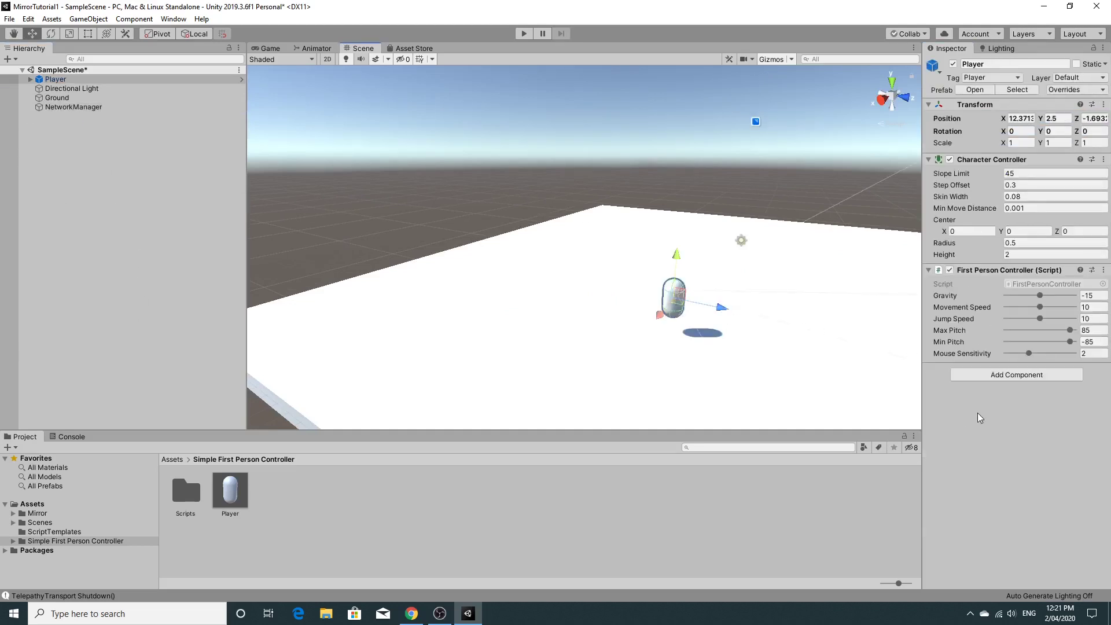
{"action": "right_click_drag", "start_coordinate": [789, 374], "coordinate": [721, 336]}
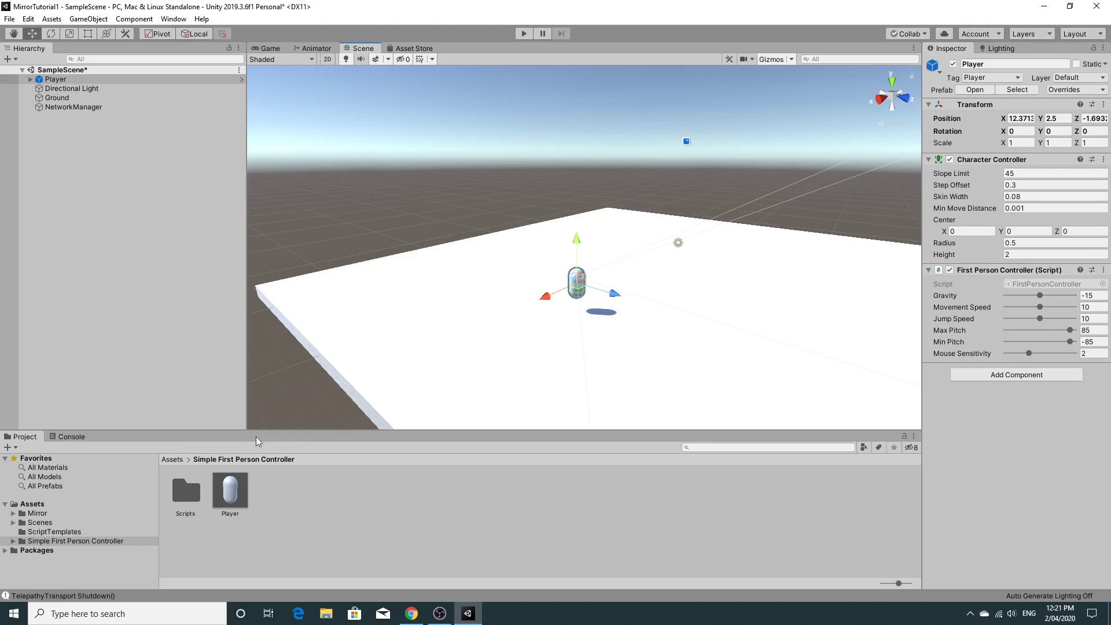
Delete the Player and add a Camera positioned at Y 17.09, Z -32.67.
{"action": "key", "text": "Delete"}
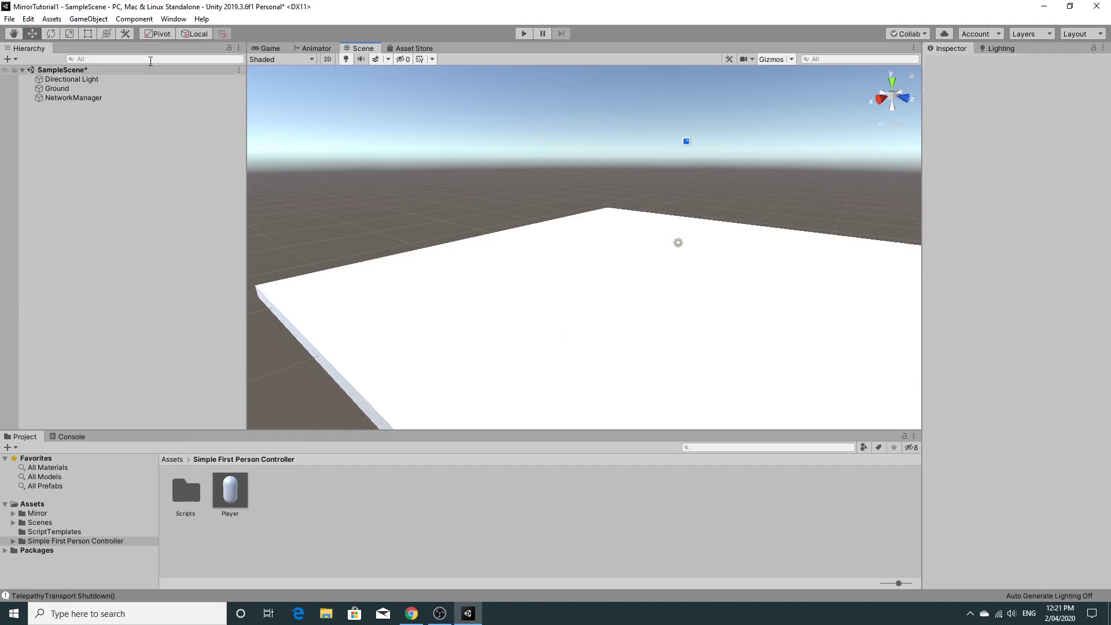
{"action": "left_click", "coordinate": [101, 22]}
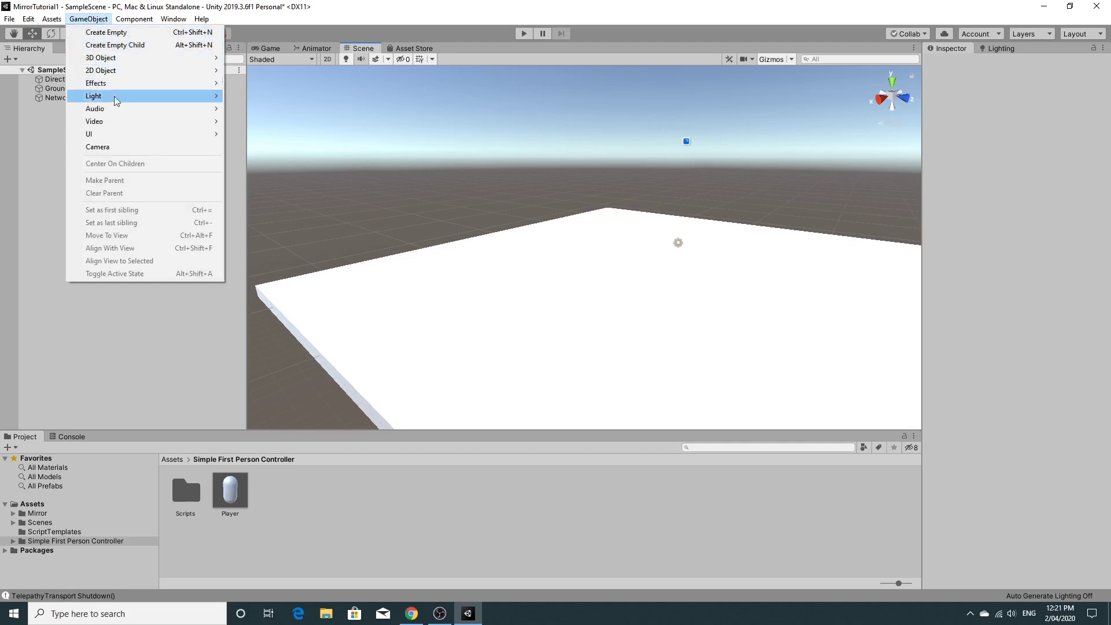
{"action": "left_click", "coordinate": [116, 147]}
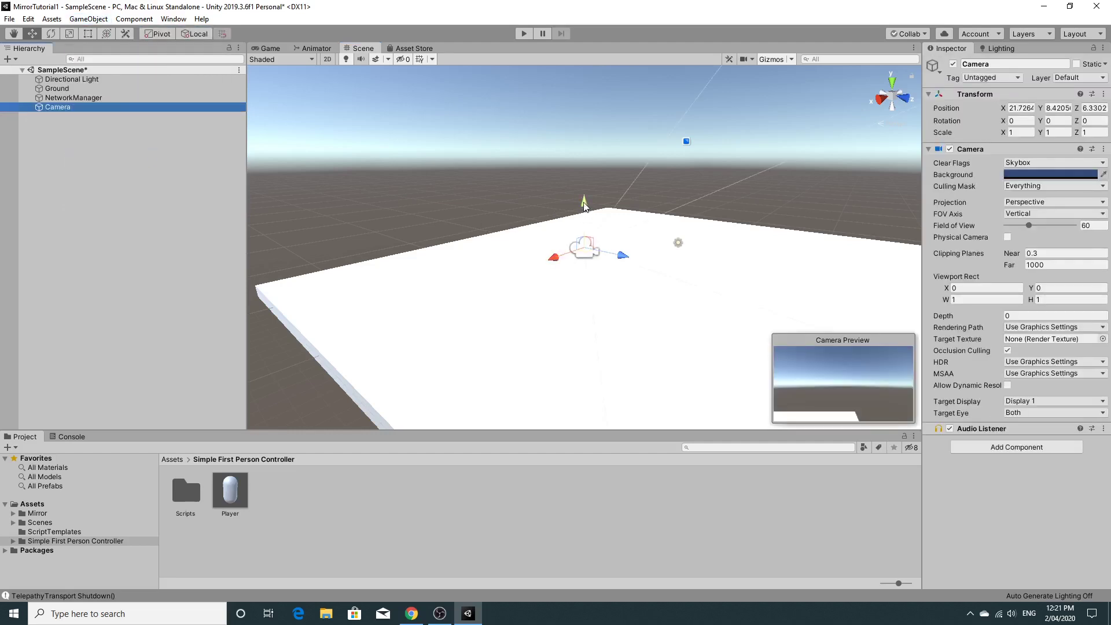
{"action": "left_click_drag", "start_coordinate": [584, 202], "coordinate": [583, 119]}
{"action": "left_click_drag", "start_coordinate": [629, 161], "coordinate": [550, 100]}
{"action": "left_click_drag", "start_coordinate": [526, 159], "coordinate": [520, 185], "text": "alt"}
{"action": "left_click_drag", "start_coordinate": [435, 166], "coordinate": [328, 212]}
Frame the camera and tilt it down 38.246 degrees toward the ground.
{"action": "key", "text": "f"}
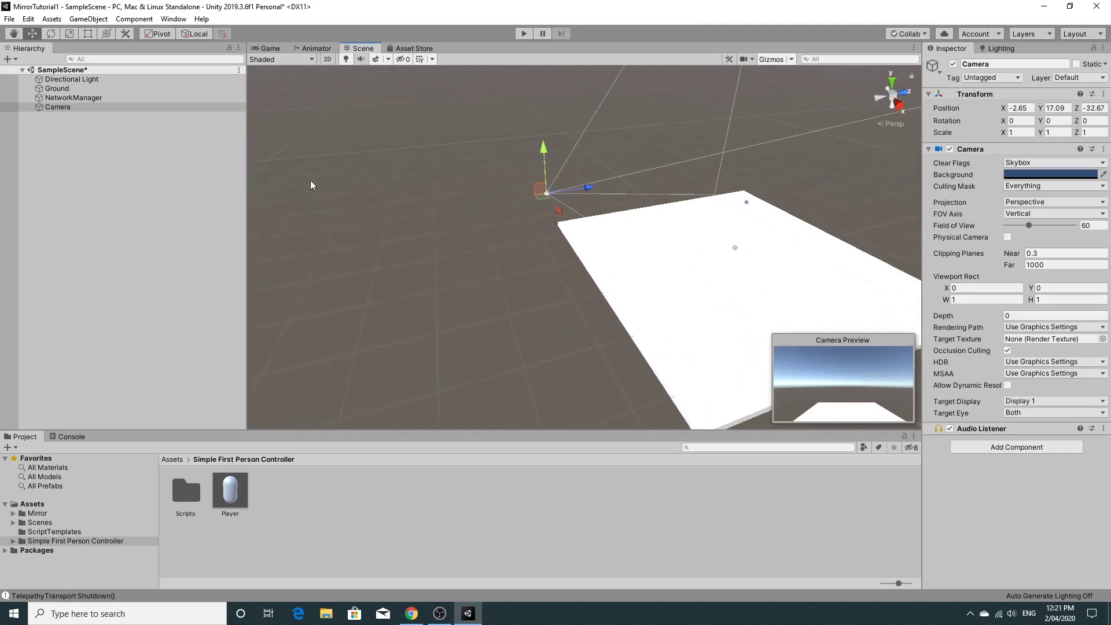
{"action": "key", "text": "e"}
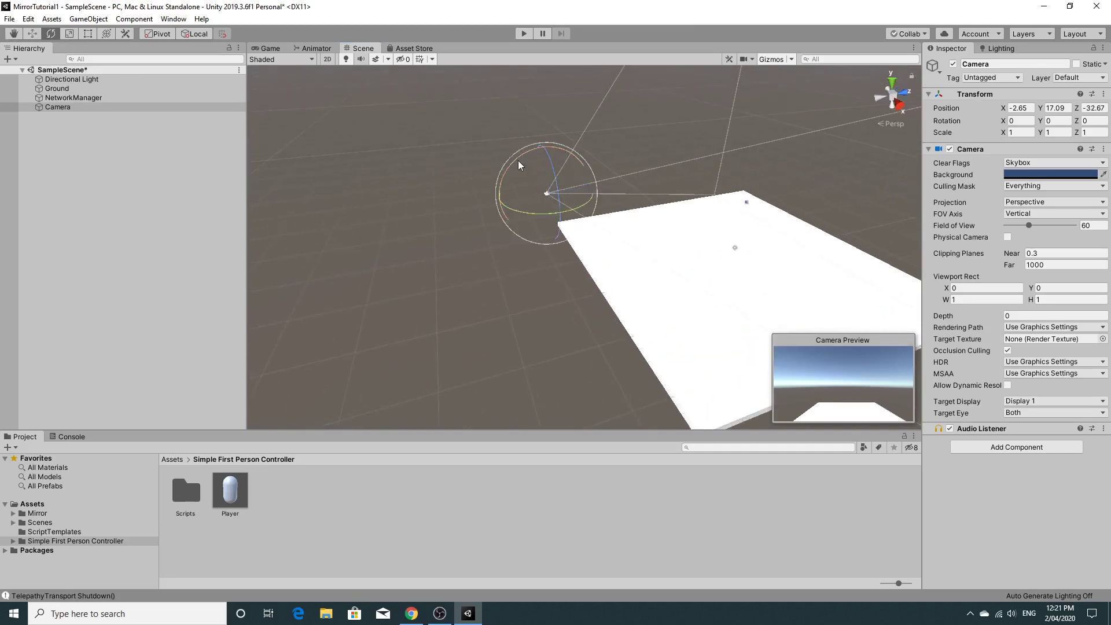
{"action": "left_click_drag", "start_coordinate": [518, 161], "coordinate": [376, 235]}
Inspect the NetworkManager's network address and settings unchanged, and try dragging the Player prefab onto it.
{"action": "left_click", "coordinate": [70, 97]}
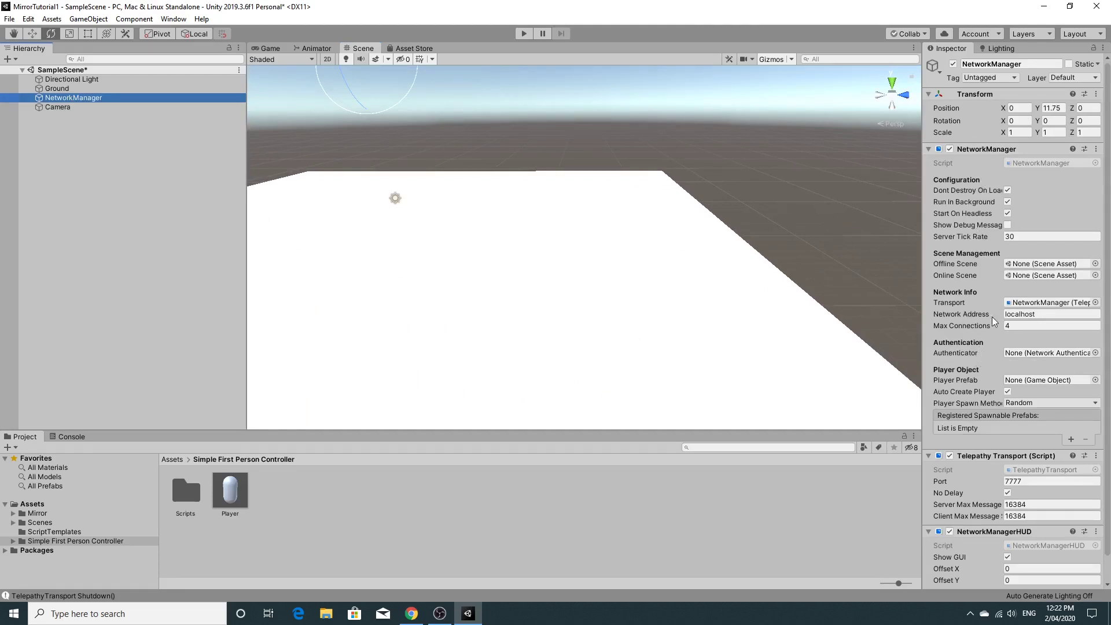
{"action": "left_click", "coordinate": [1035, 316]}
{"action": "left_click", "coordinate": [971, 320]}
{"action": "scroll", "coordinate": [971, 363], "scroll_direction": "down", "scroll_amount": 1}
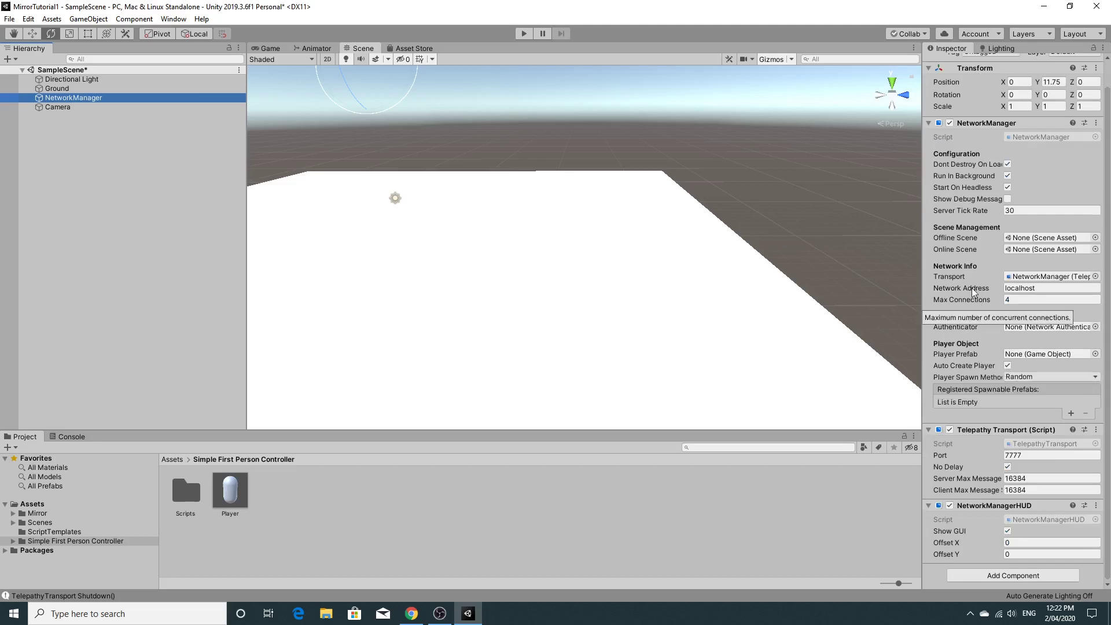
{"action": "left_click", "coordinate": [1042, 286]}
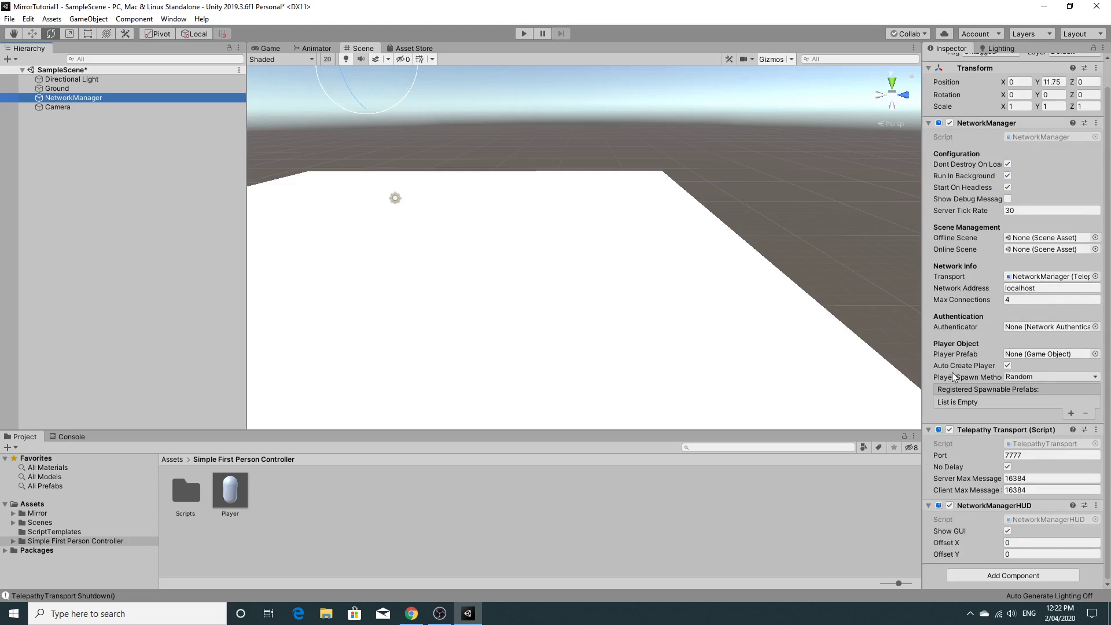
{"action": "mouse_move", "coordinate": [981, 371]}
{"action": "left_click_drag", "start_coordinate": [242, 506], "coordinate": [1027, 329]}
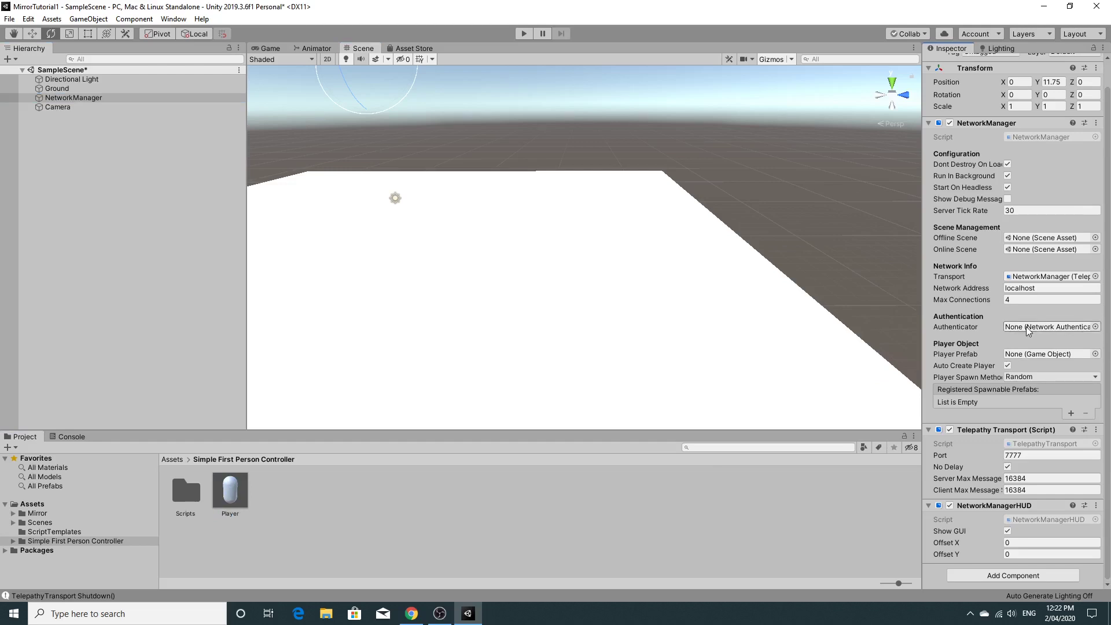
Add a NetworkIdentity component to the Player prefab, leaving Server Only unticked.
{"action": "left_click", "coordinate": [222, 497]}
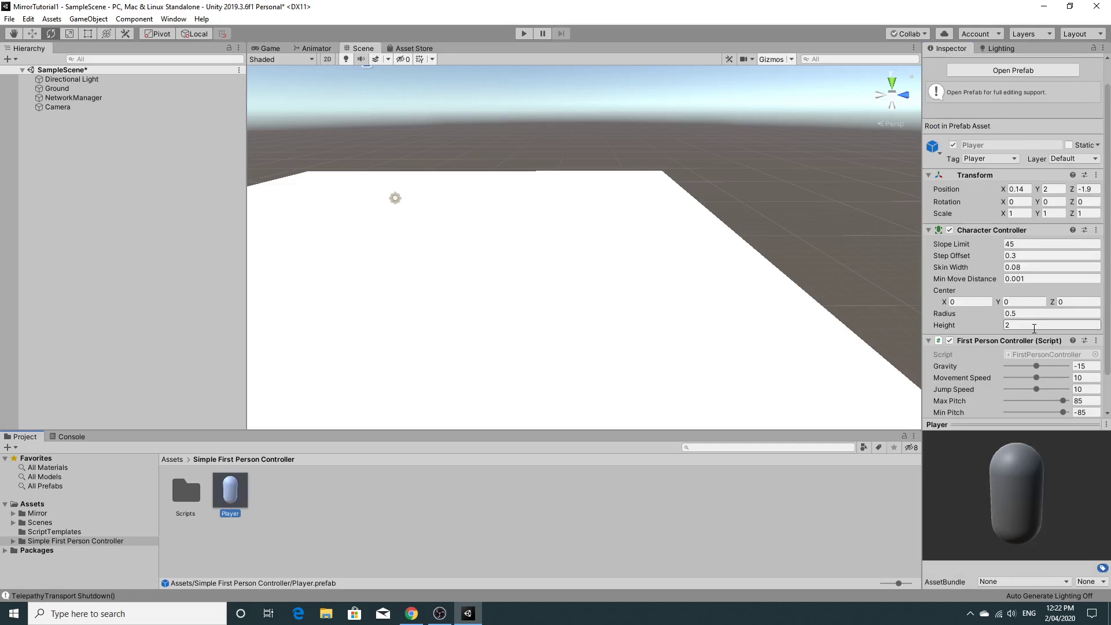
{"action": "scroll", "coordinate": [1030, 327], "scroll_direction": "down", "scroll_amount": 2}
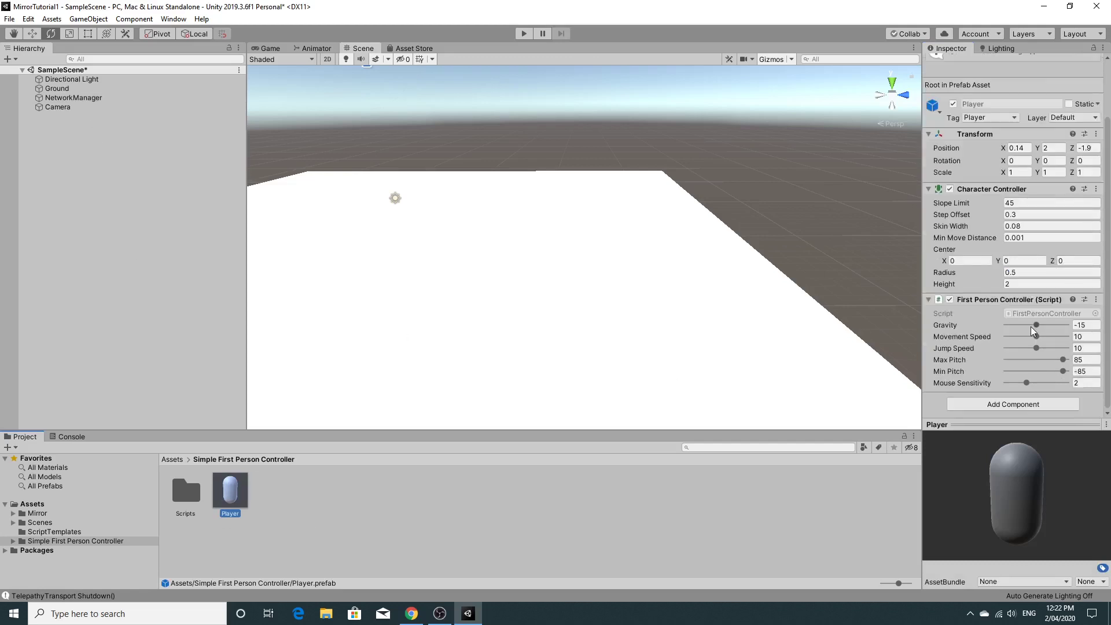
{"action": "left_click", "coordinate": [1002, 404]}
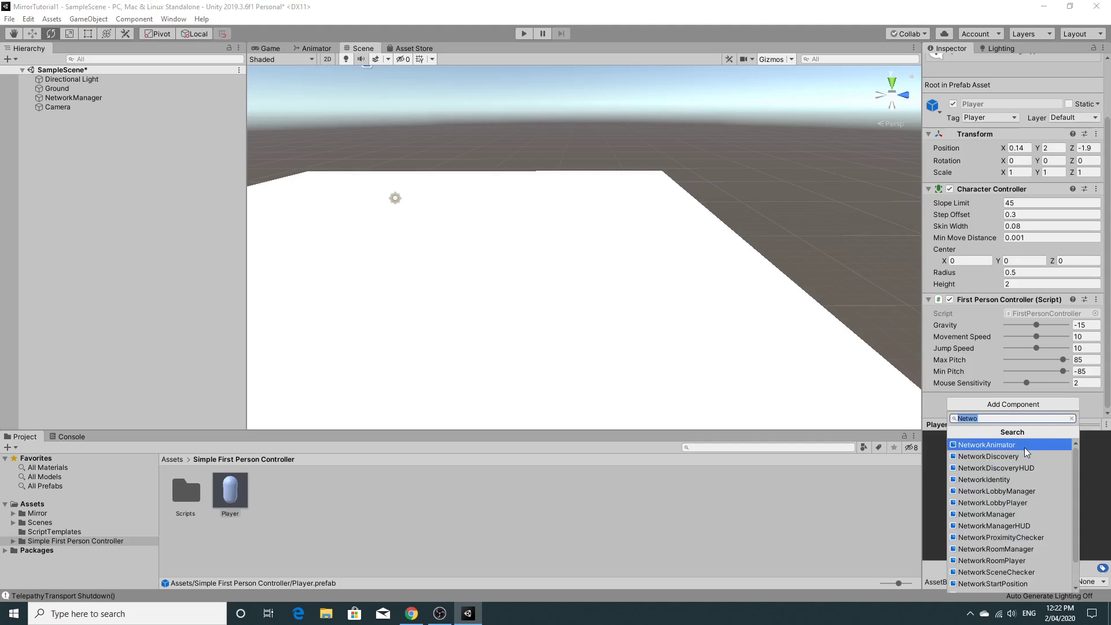
{"action": "left_click", "coordinate": [1003, 480]}
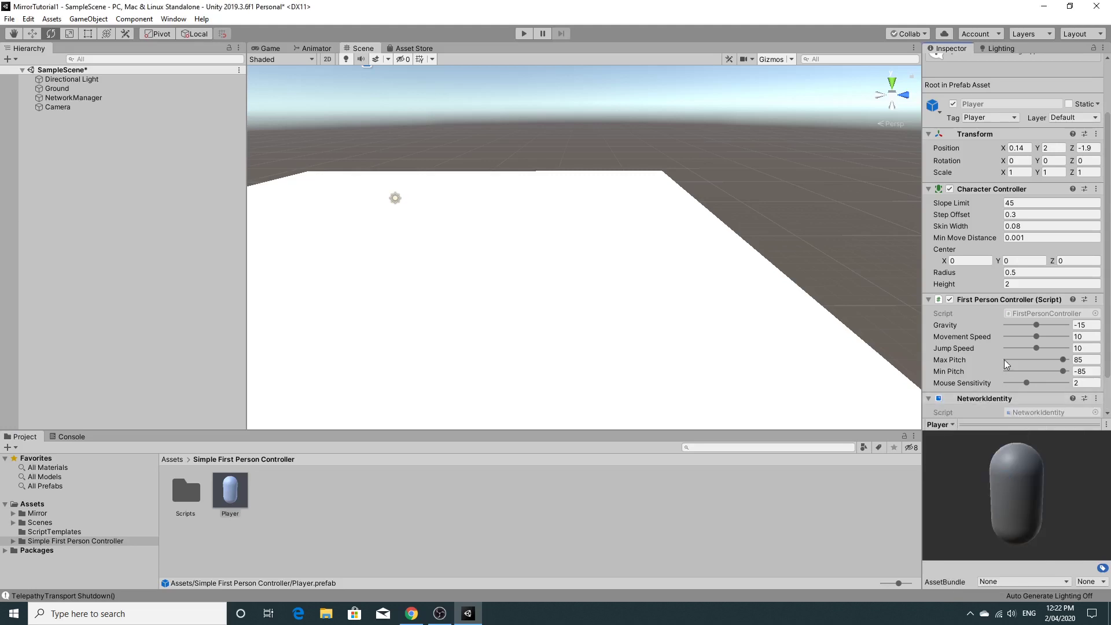
{"action": "scroll", "coordinate": [1005, 360], "scroll_direction": "down", "scroll_amount": 2}
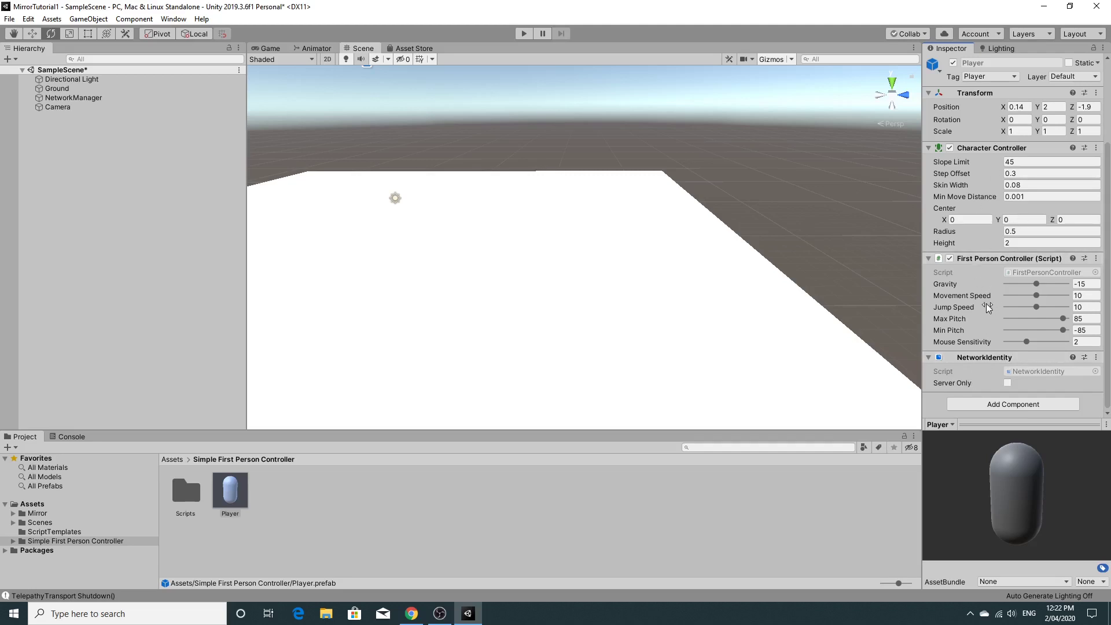
Assign the Player prefab to the NetworkManager's Player Prefab field.
{"action": "left_click", "coordinate": [85, 99]}
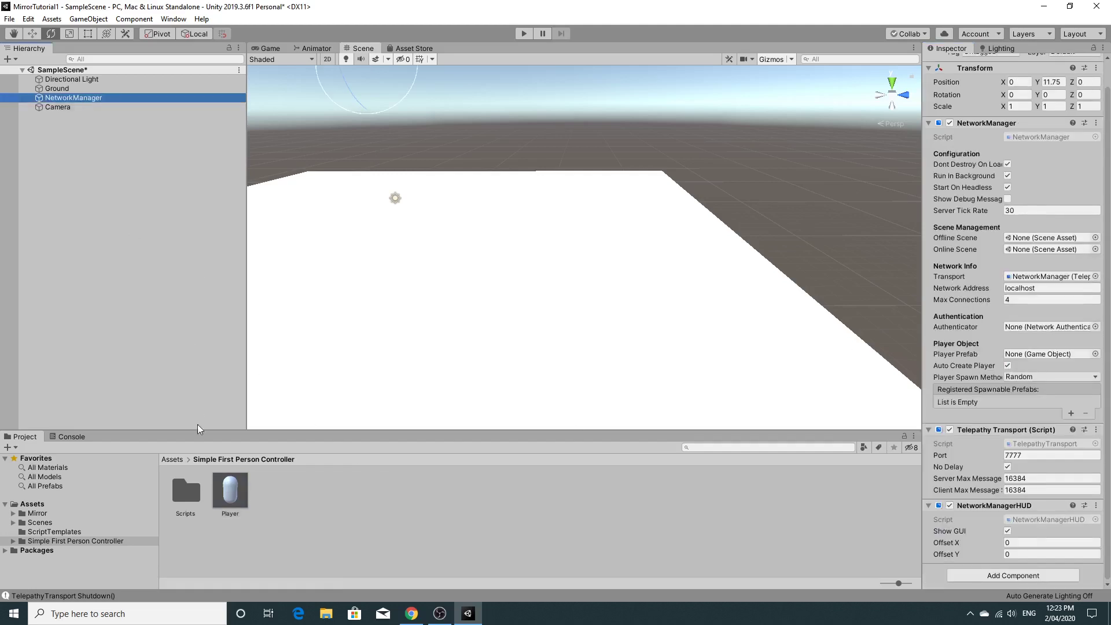
{"action": "left_click_drag", "start_coordinate": [225, 492], "coordinate": [1019, 358]}
{"action": "mouse_move", "coordinate": [974, 351]}
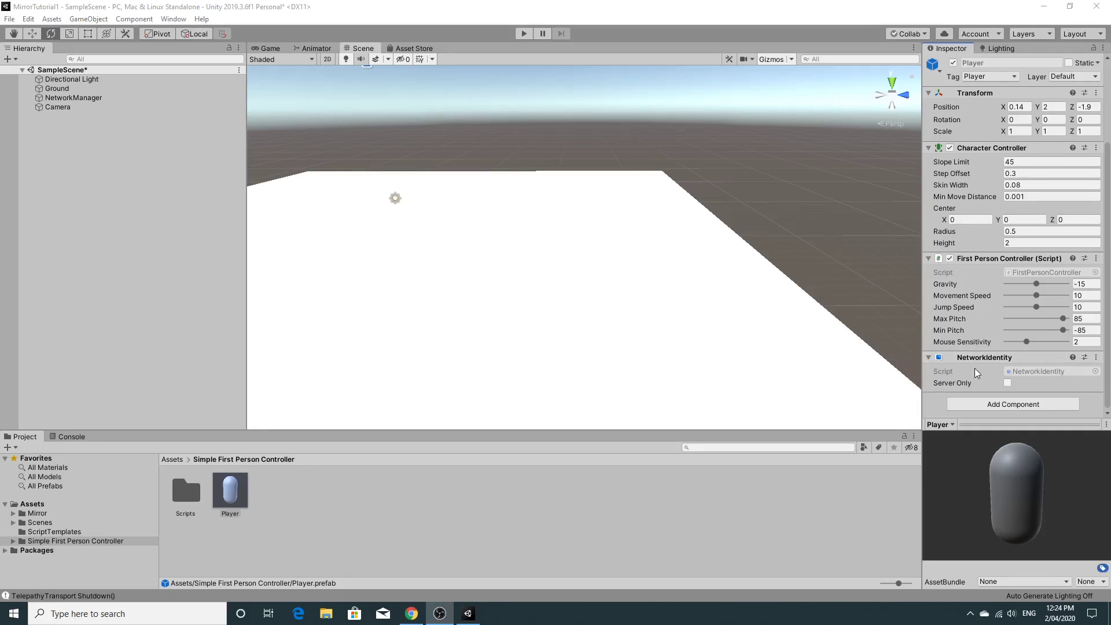
Add a NetworkTransform component to the Player prefab.
{"action": "left_click", "coordinate": [975, 404]}
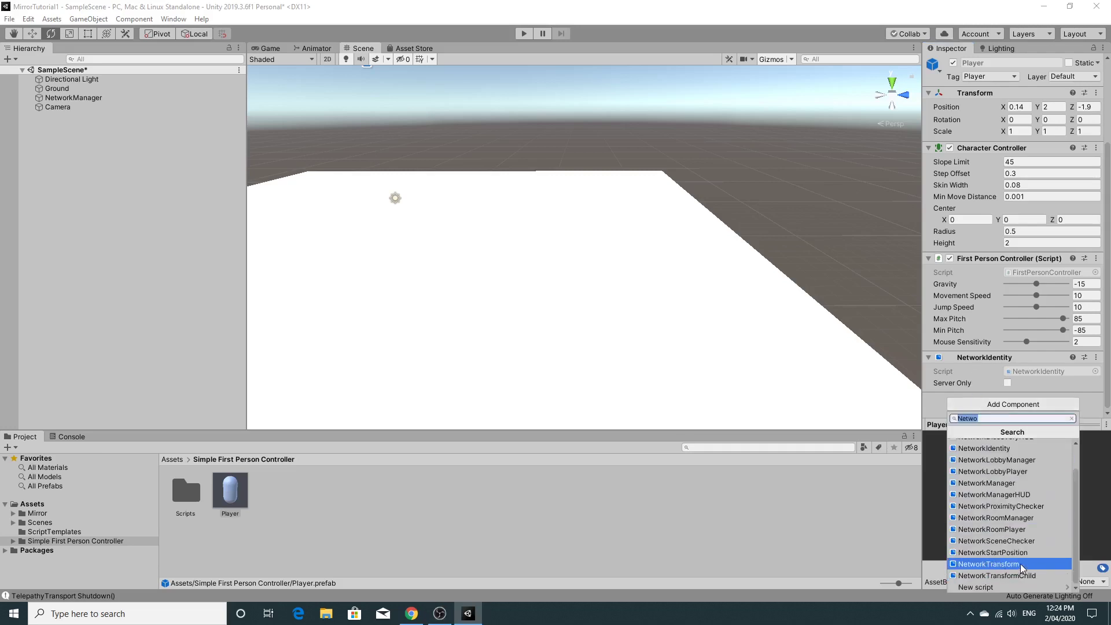
{"action": "left_click", "coordinate": [989, 563]}
{"action": "scroll", "coordinate": [1001, 268], "scroll_direction": "down", "scroll_amount": 2}
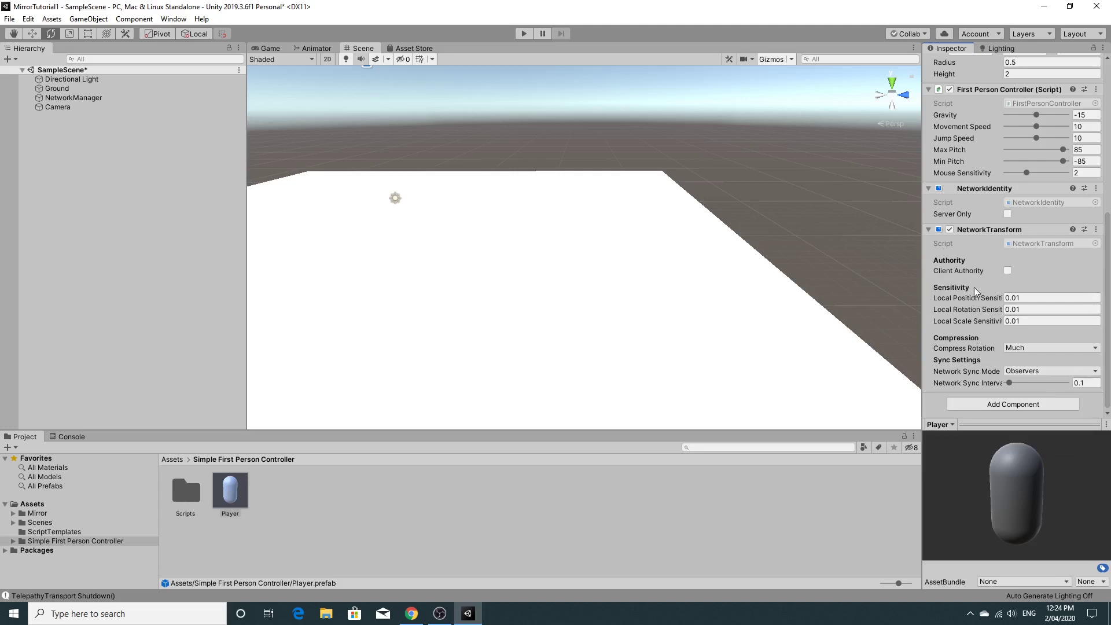
Tick Client Authority on the NetworkTransform, then reselect the Player prefab asset.
{"action": "mouse_move", "coordinate": [979, 269]}
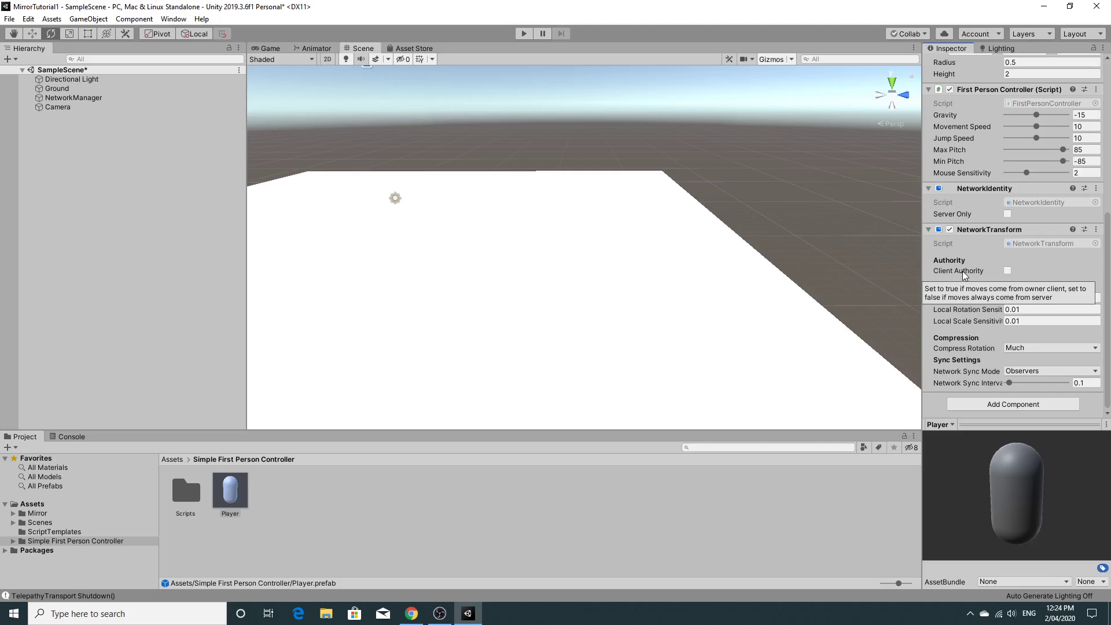
{"action": "left_click", "coordinate": [1007, 271]}
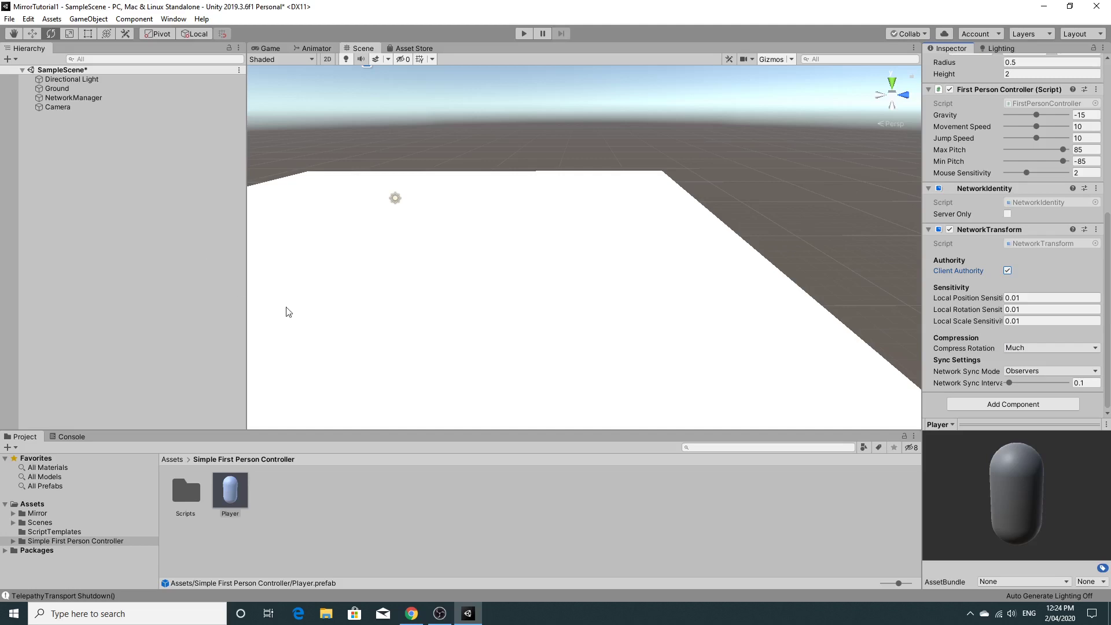
{"action": "left_click", "coordinate": [232, 499]}
{"action": "scroll", "coordinate": [1035, 262], "scroll_direction": "up", "scroll_amount": 8}
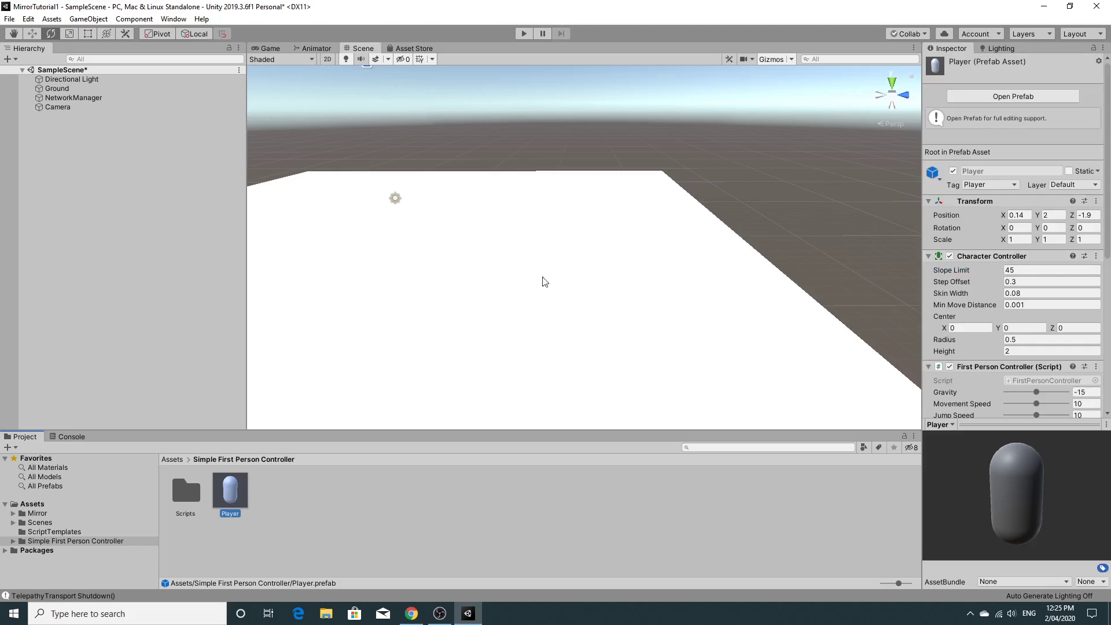
{"action": "left_click", "coordinate": [518, 34]}
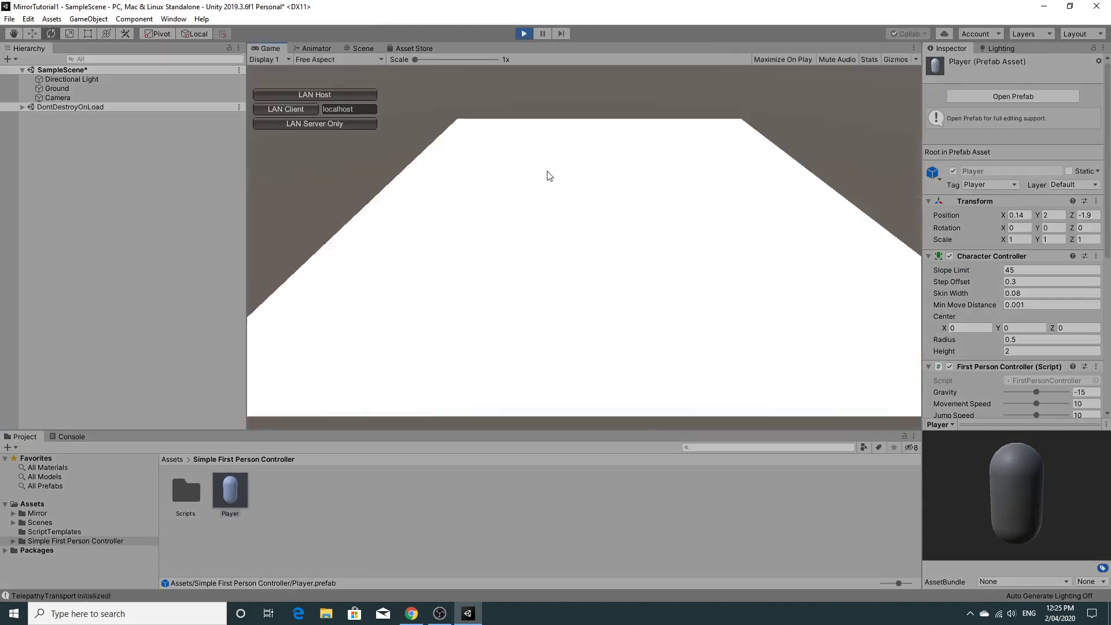
{"action": "left_click", "coordinate": [313, 92]}
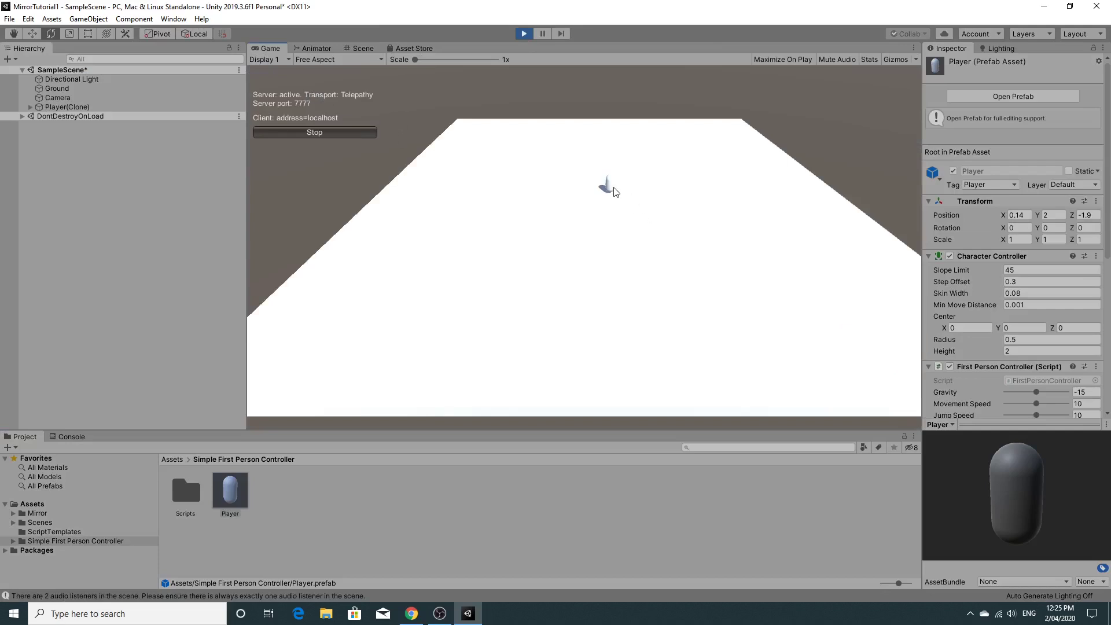
{"action": "key", "text": "s"}
{"action": "key", "text": "s"}
{"action": "key", "text": "a"}
{"action": "key", "text": "d"}
{"action": "key", "text": "w"}
{"action": "key", "text": "d"}
{"action": "key", "text": "a"}
{"action": "key", "text": "a"}
{"action": "key", "text": "s"}
{"action": "key", "text": "d"}
{"action": "key", "text": "w"}
{"action": "key", "text": "d"}
{"action": "key", "text": "a"}
{"action": "key", "text": "s"}
{"action": "key", "text": "d"}
{"action": "key", "text": "w"}
{"action": "key", "text": "a"}
{"action": "key", "text": "d"}
{"action": "key", "text": "w"}
{"action": "key", "text": "a"}
{"action": "key", "text": "a"}
{"action": "key", "text": "d"}
{"action": "key", "text": "s"}
{"action": "key", "text": "d"}
{"action": "key", "text": "a"}
{"action": "left_click", "coordinate": [525, 34]}
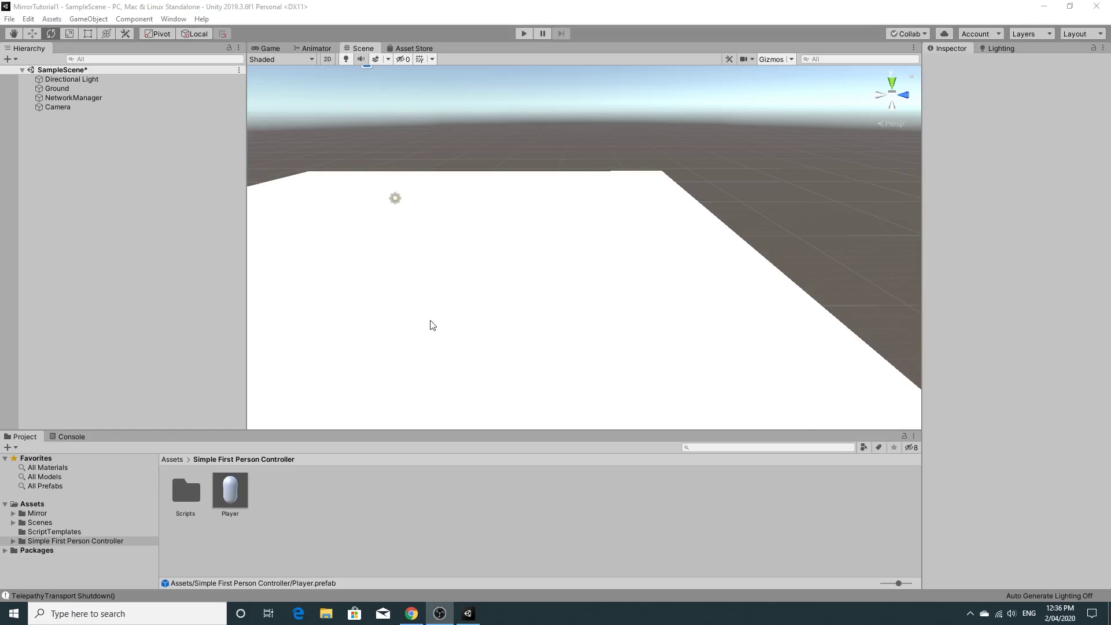
In Player Settings, set Fullscreen Mode to Windowed so the build runs at 1024×768.
{"action": "right_click_drag", "start_coordinate": [514, 318], "coordinate": [490, 299]}
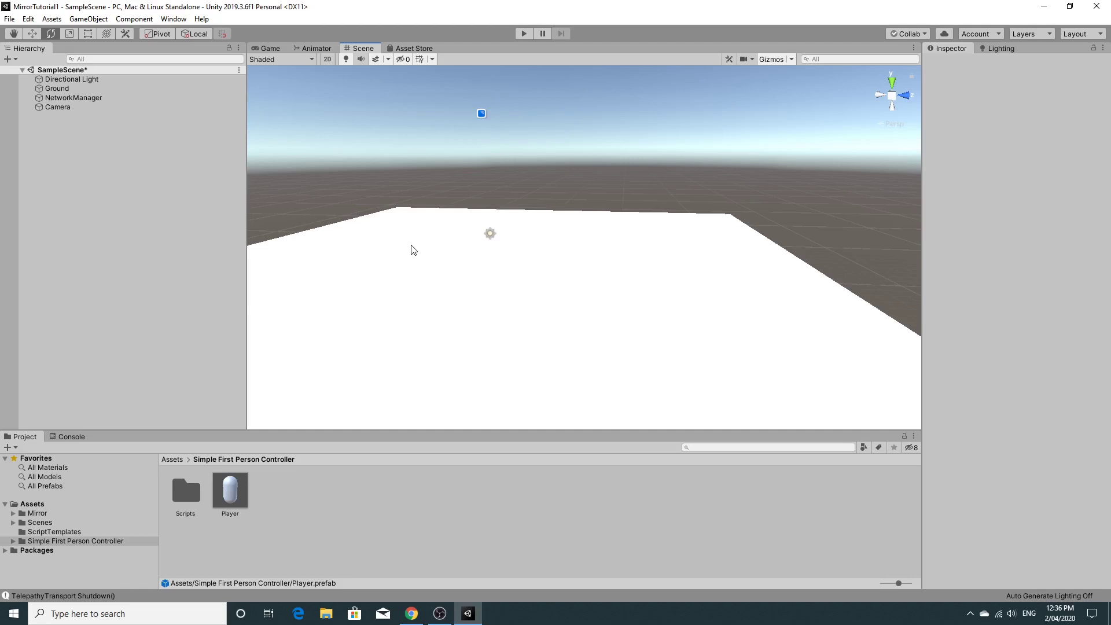
{"action": "left_click", "coordinate": [10, 20]}
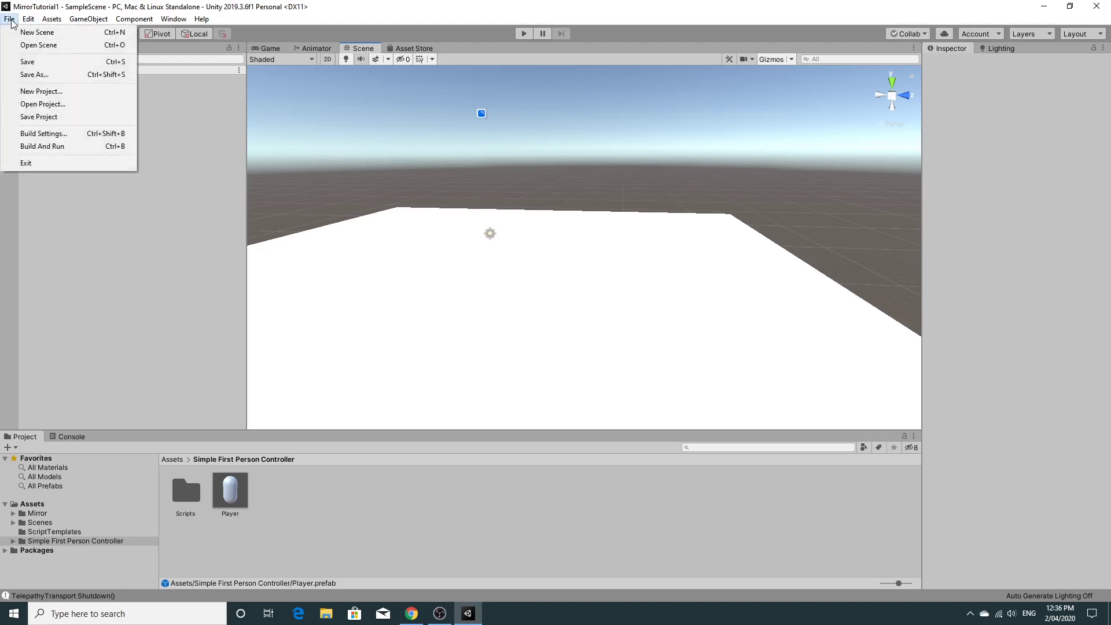
{"action": "left_click", "coordinate": [51, 133]}
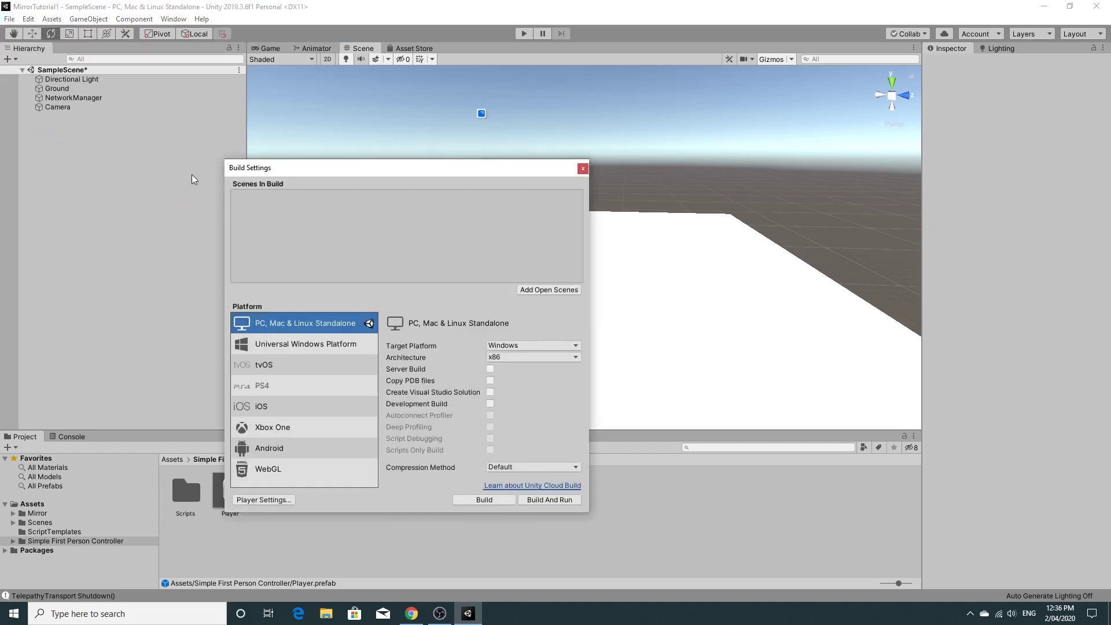
{"action": "left_click", "coordinate": [287, 501]}
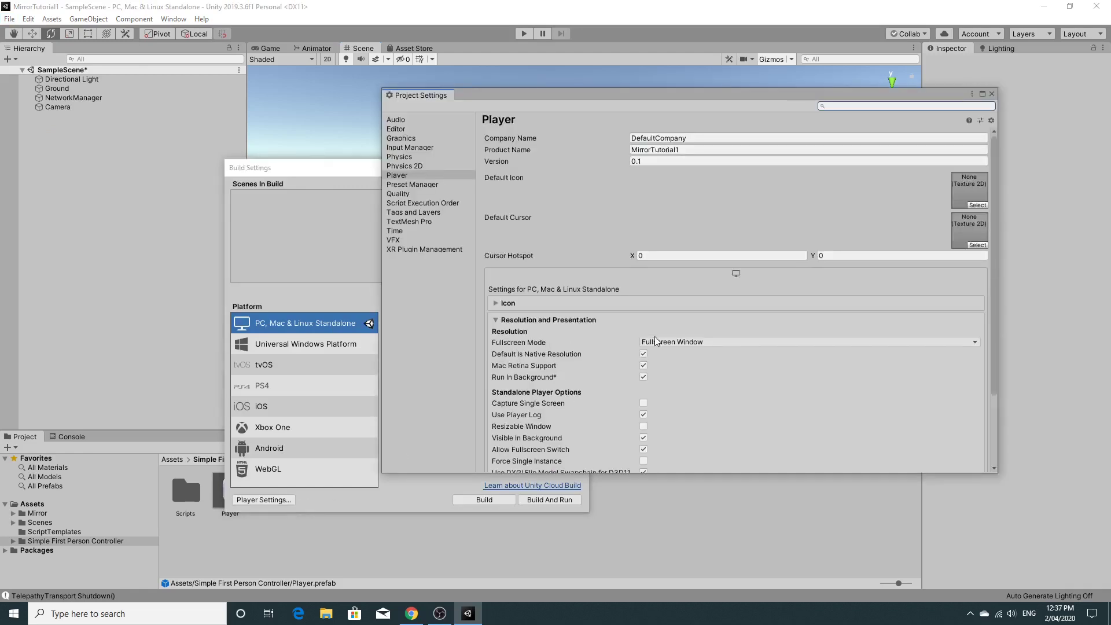
{"action": "left_click", "coordinate": [498, 322]}
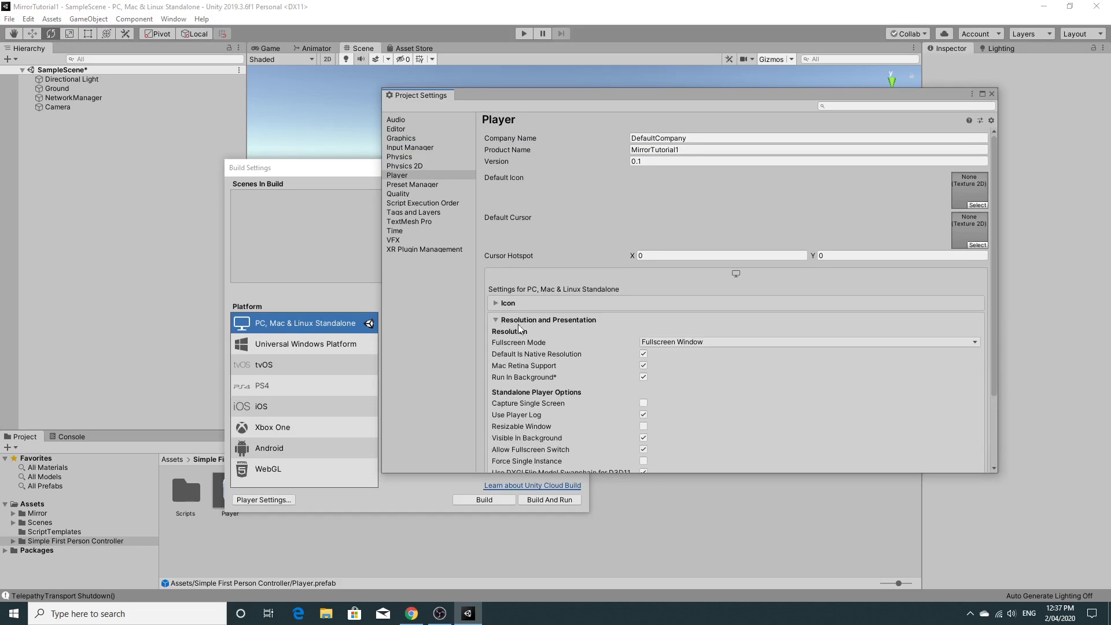
{"action": "left_click", "coordinate": [693, 341]}
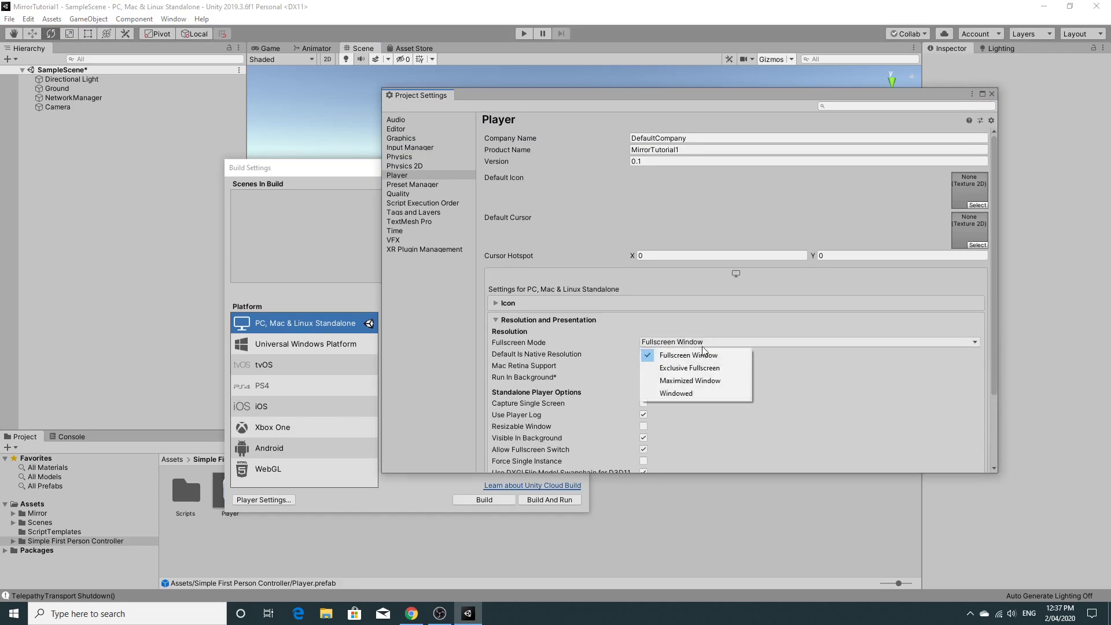
{"action": "left_click", "coordinate": [696, 394]}
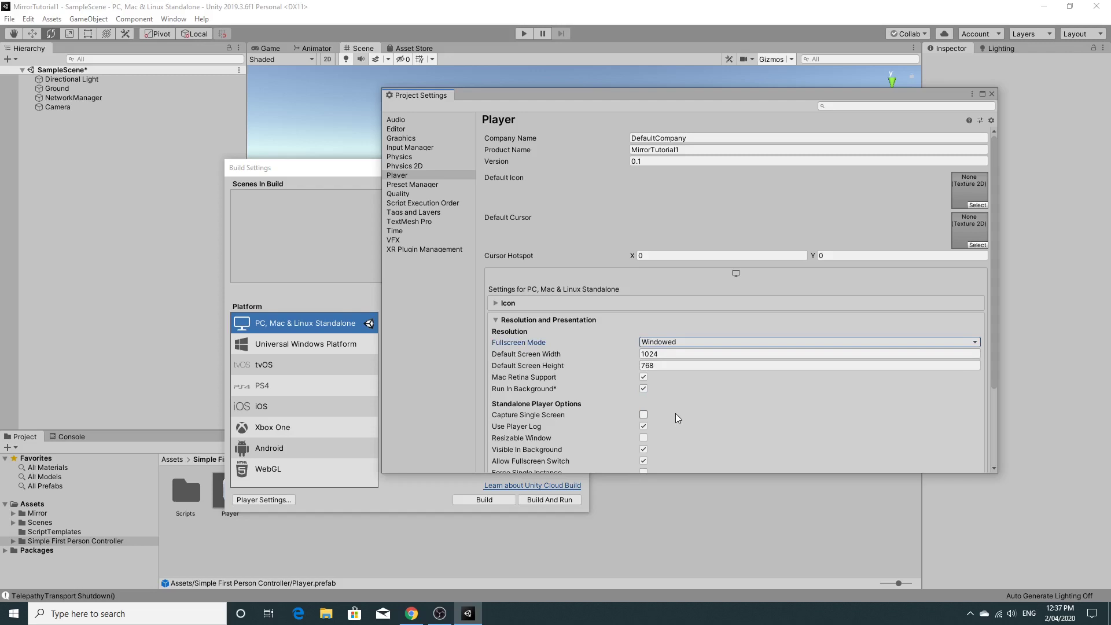
{"action": "left_click", "coordinate": [995, 95]}
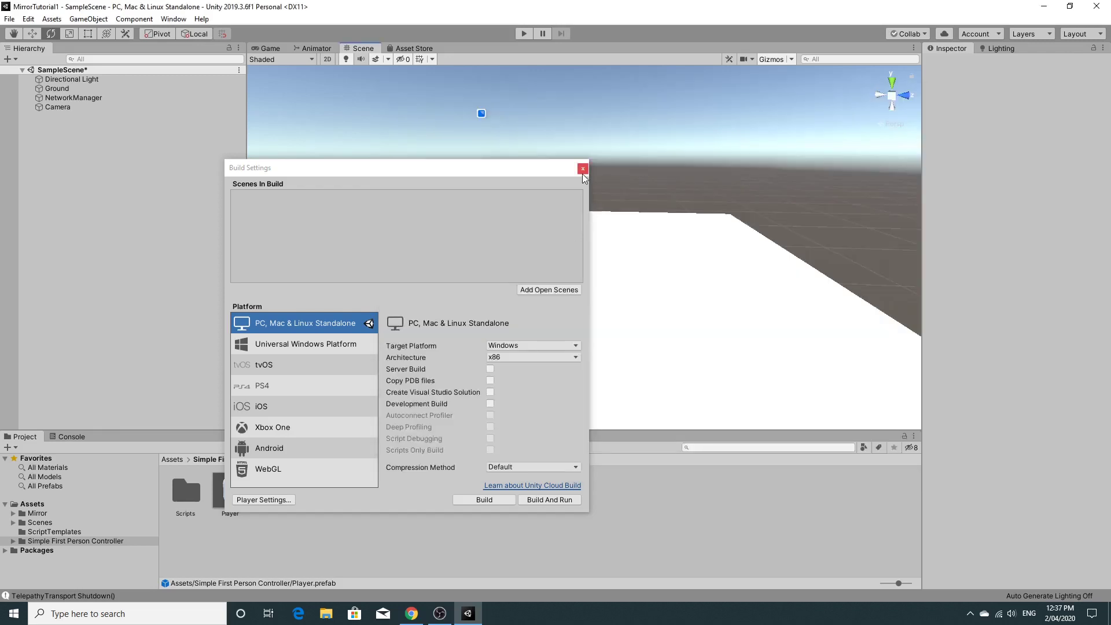
Build and Run the game with the project's Temp folder as the output location.
{"action": "left_click", "coordinate": [545, 500]}
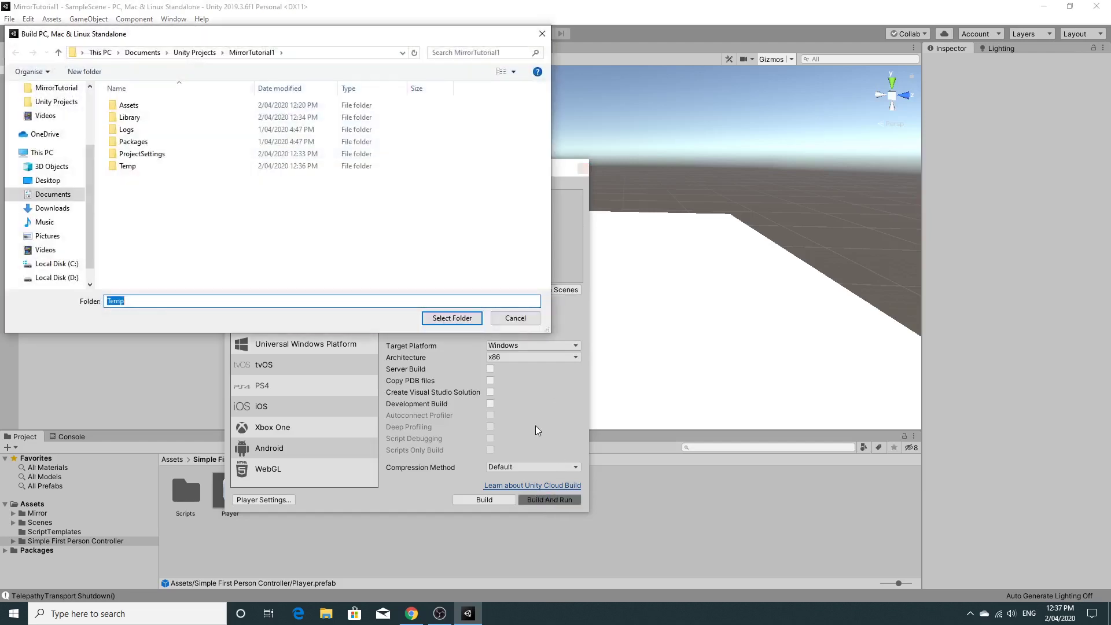
{"action": "double_click", "coordinate": [132, 167]}
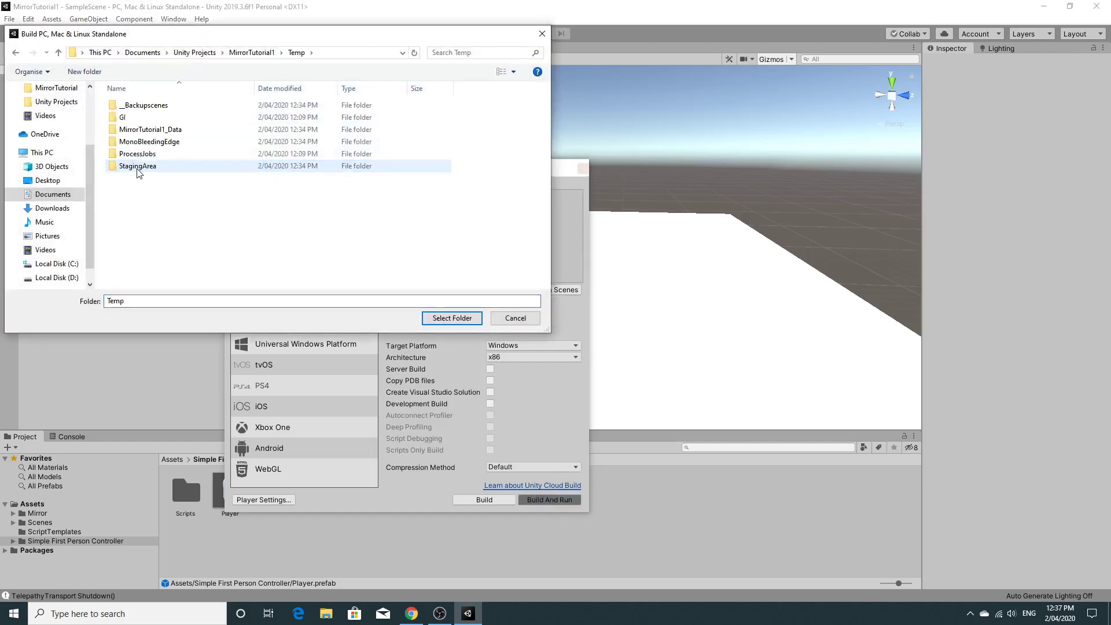
{"action": "left_click", "coordinate": [452, 317]}
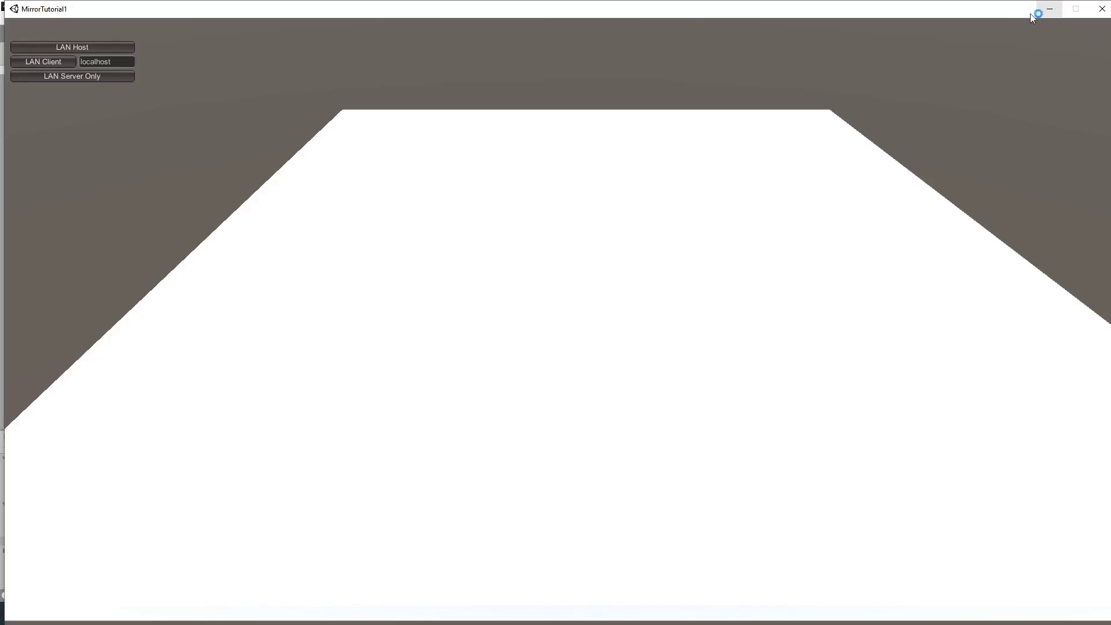
Arrange the game window over the editor and close Build Settings.
{"action": "left_click_drag", "start_coordinate": [980, 13], "coordinate": [922, 142]}
{"action": "left_click_drag", "start_coordinate": [792, 138], "coordinate": [938, 392]}
{"action": "left_click", "coordinate": [573, 174]}
{"action": "left_click", "coordinate": [582, 168]}
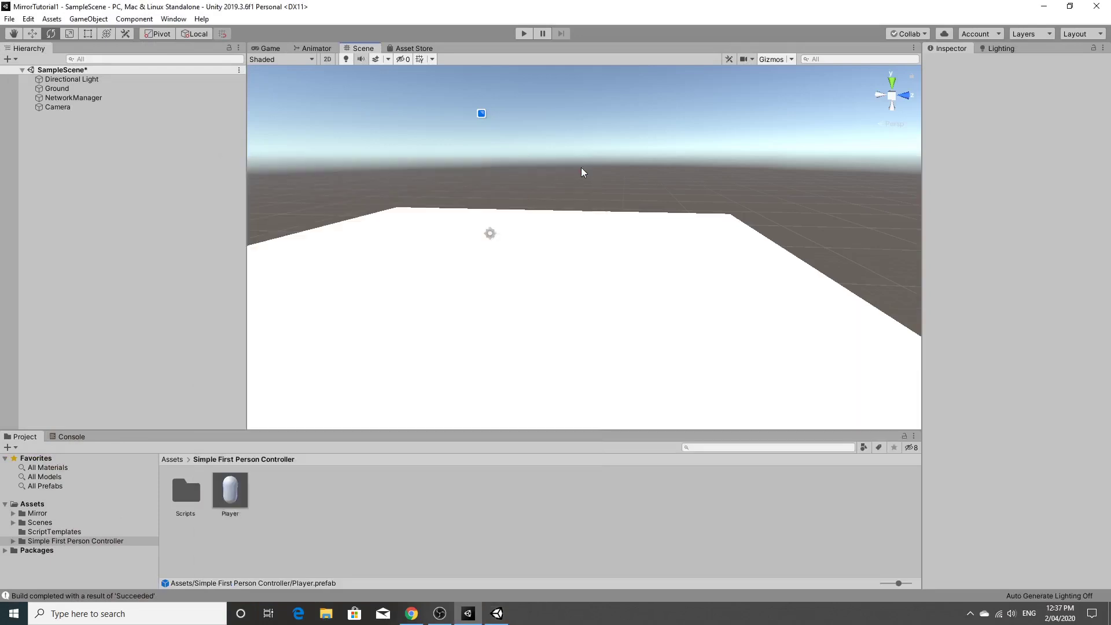
{"action": "left_click", "coordinate": [503, 618]}
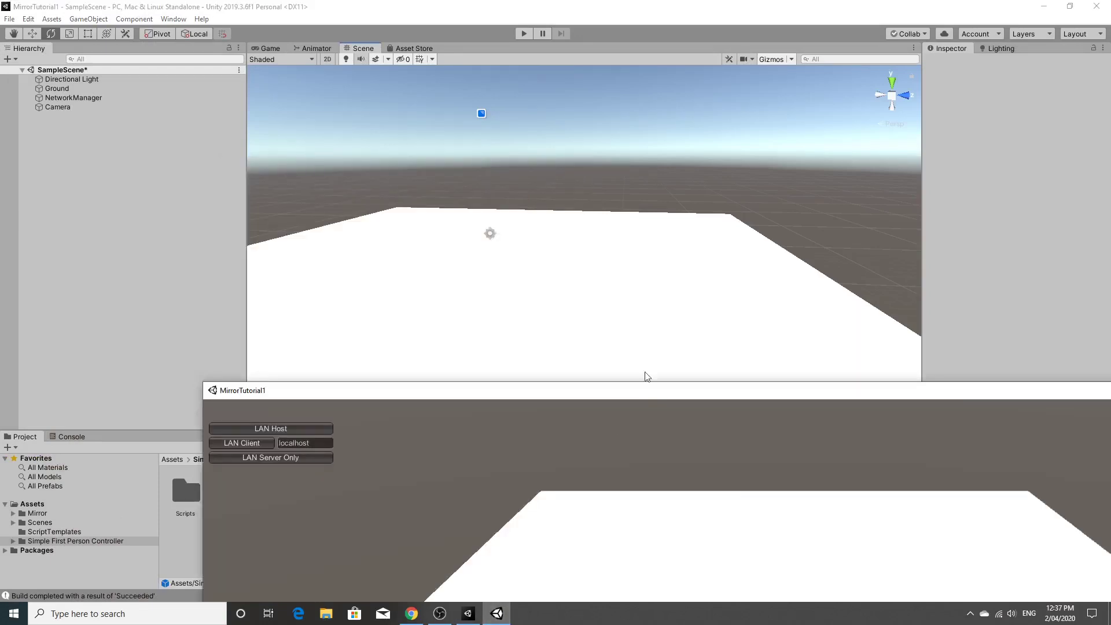
{"action": "left_click_drag", "start_coordinate": [645, 389], "coordinate": [555, 84]}
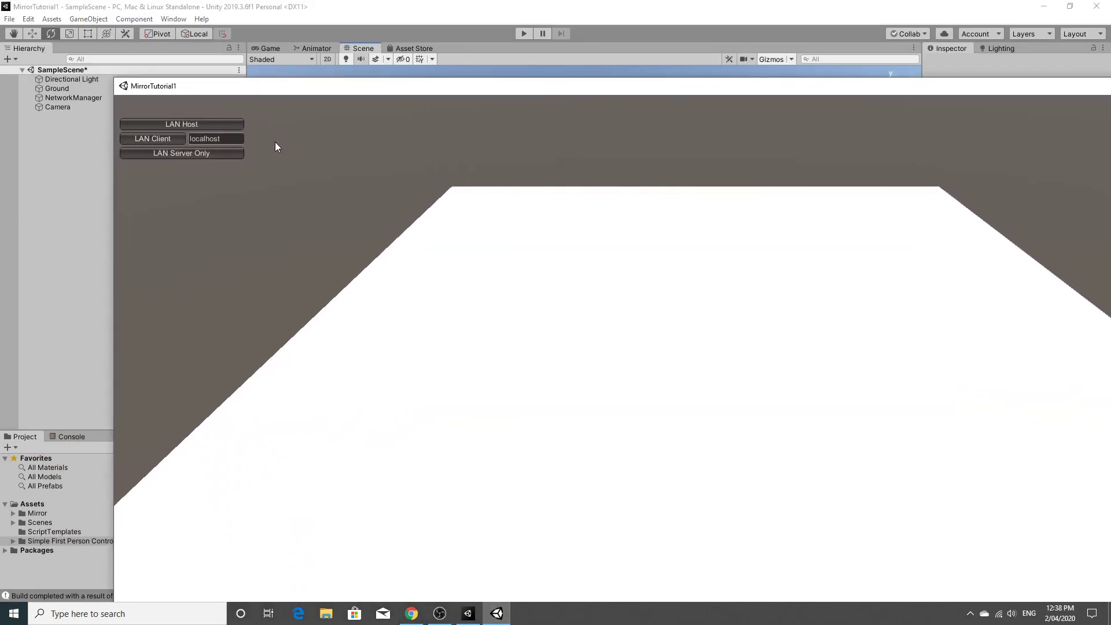
Host via LAN Host in the build, walk the player left with A, then uncover the editor.
{"action": "left_click", "coordinate": [195, 124]}
{"action": "key", "text": "a"}
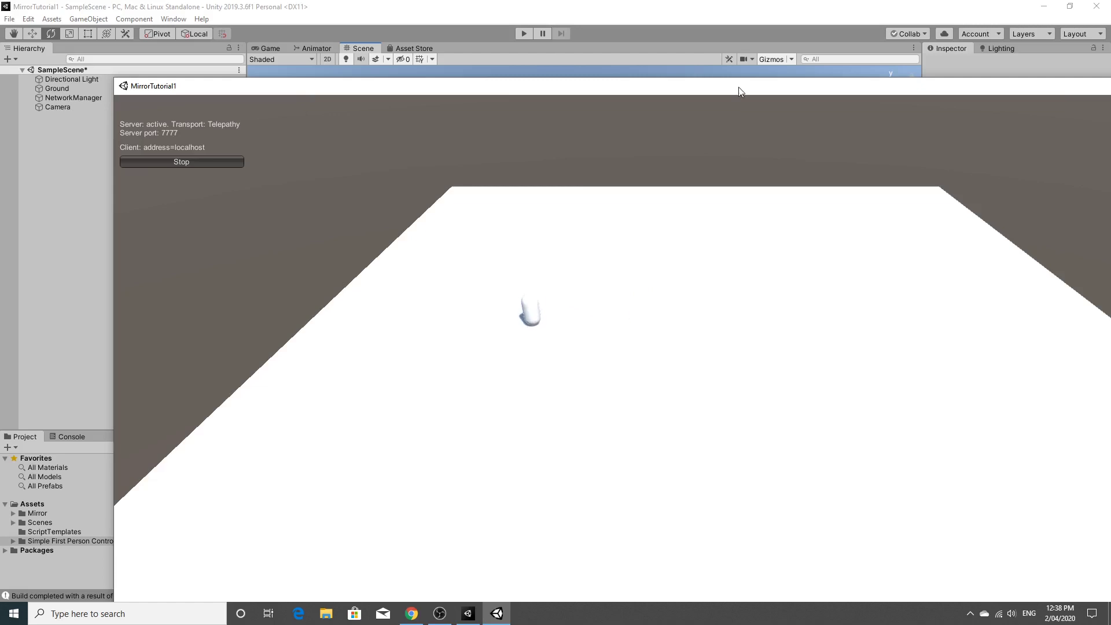
{"action": "left_click_drag", "start_coordinate": [739, 88], "coordinate": [849, 338]}
{"action": "left_click", "coordinate": [579, 264]}
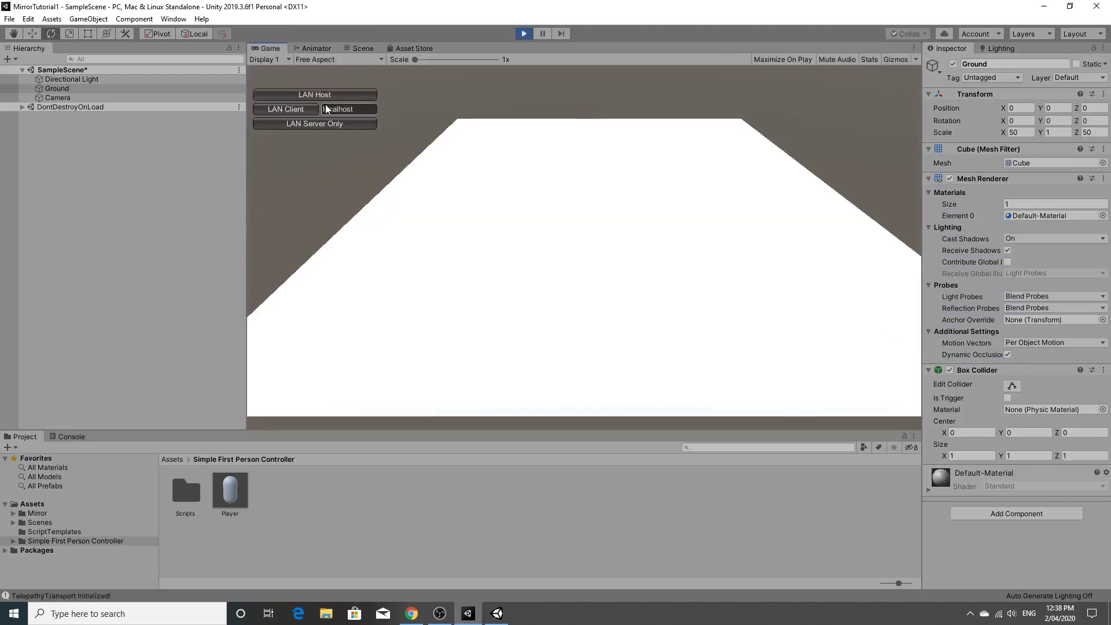
Join as LAN Client from the editor, walk the player with WASD, then stop Play mode.
{"action": "left_click", "coordinate": [294, 109]}
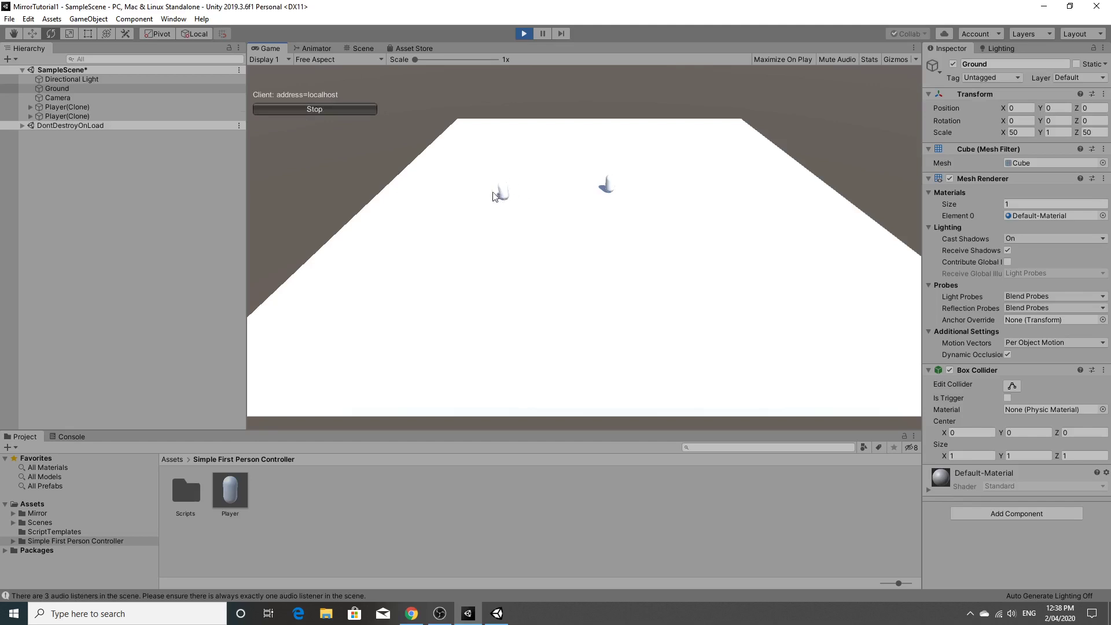
{"action": "key", "text": "s"}
{"action": "key", "text": "s"}
{"action": "key", "text": "a"}
{"action": "key", "text": "d"}
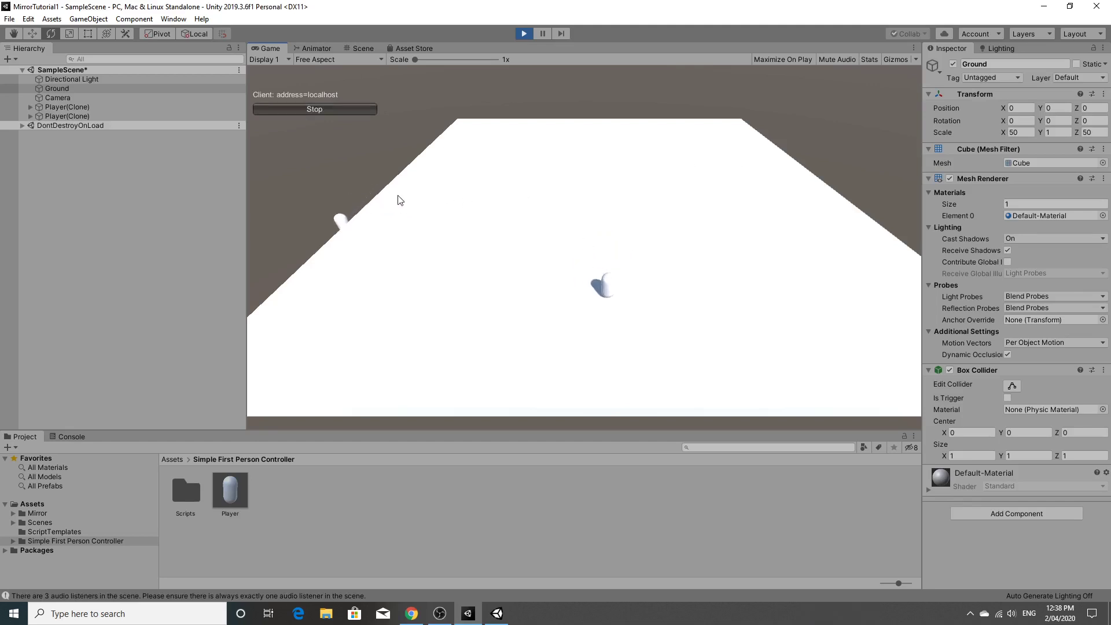
{"action": "key", "text": "w"}
{"action": "key", "text": "a"}
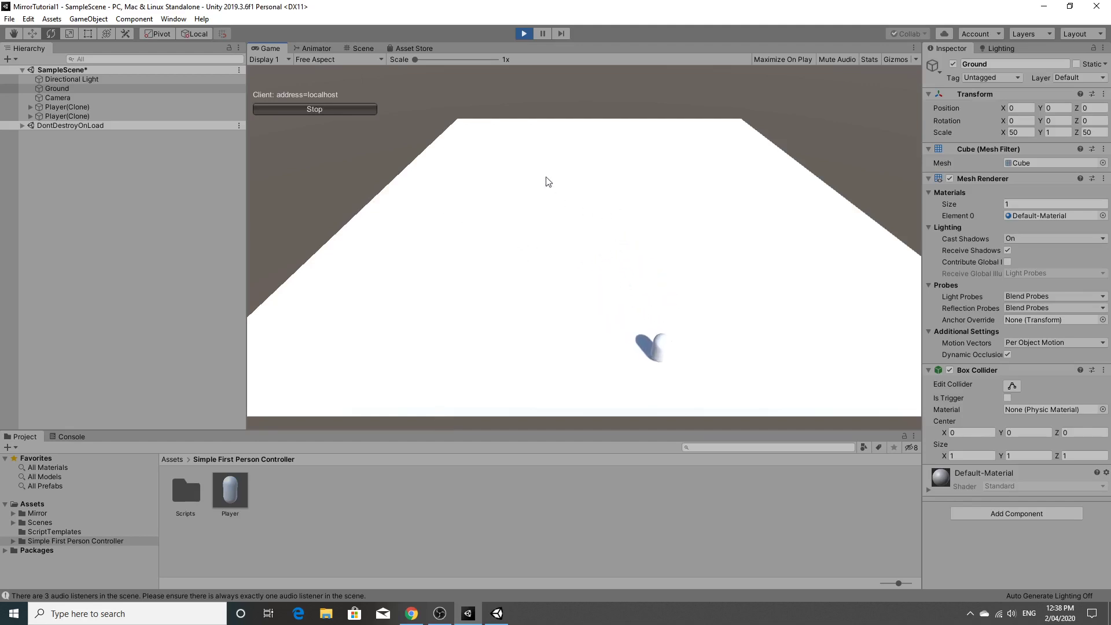
{"action": "left_click", "coordinate": [524, 34]}
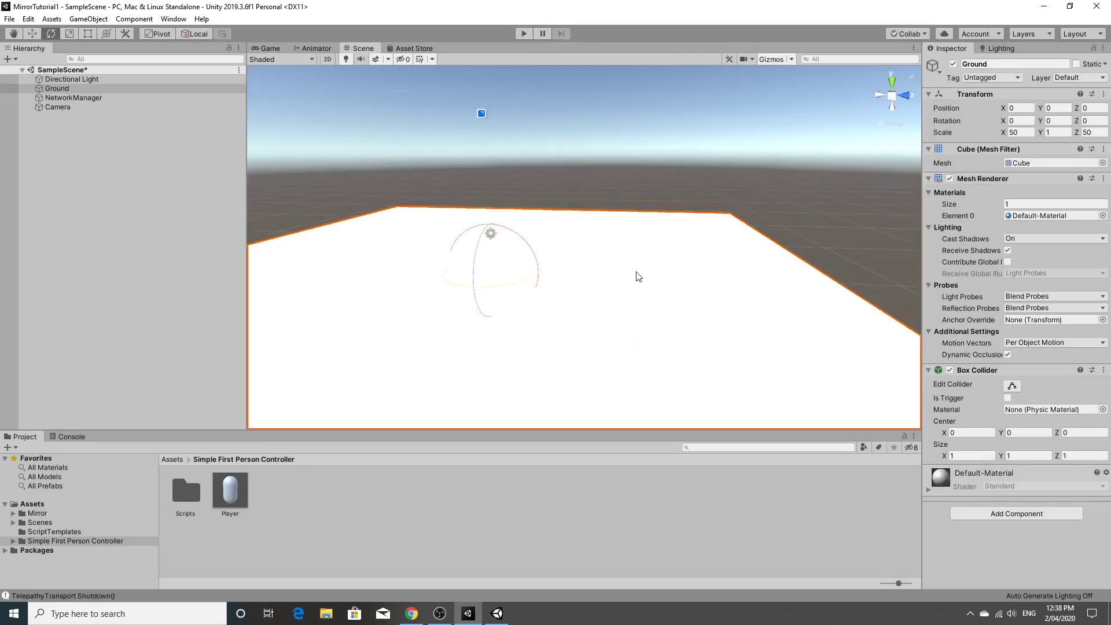
Select NetworkManager to show its Player prefab and Telepathy Transport port 7777.
{"action": "left_click_drag", "start_coordinate": [638, 275], "coordinate": [593, 262], "text": "alt"}
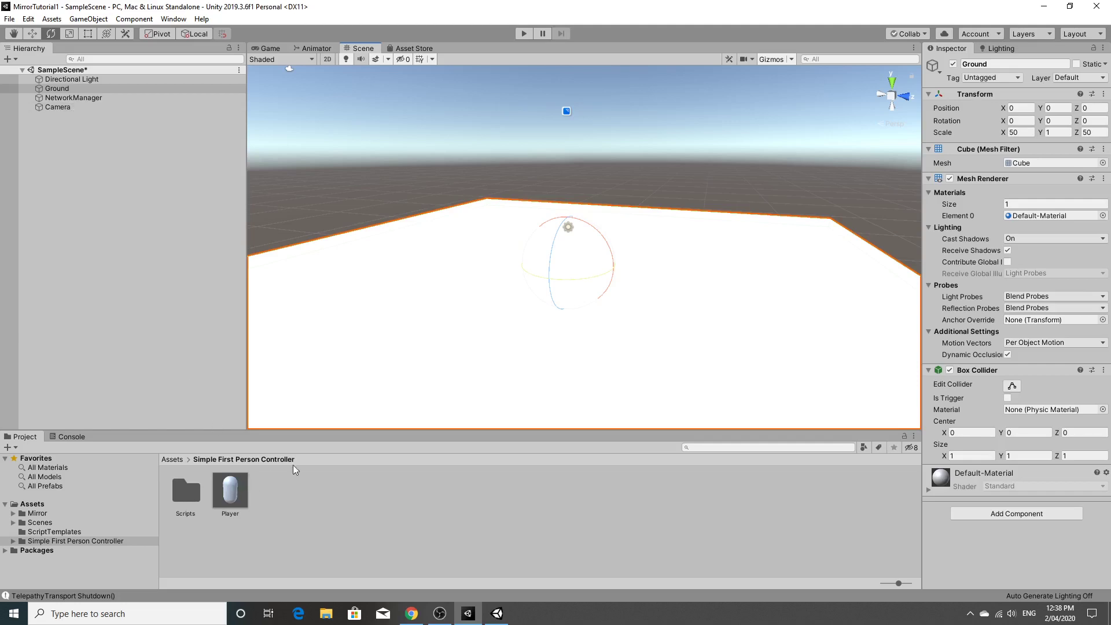
{"action": "left_click", "coordinate": [66, 96]}
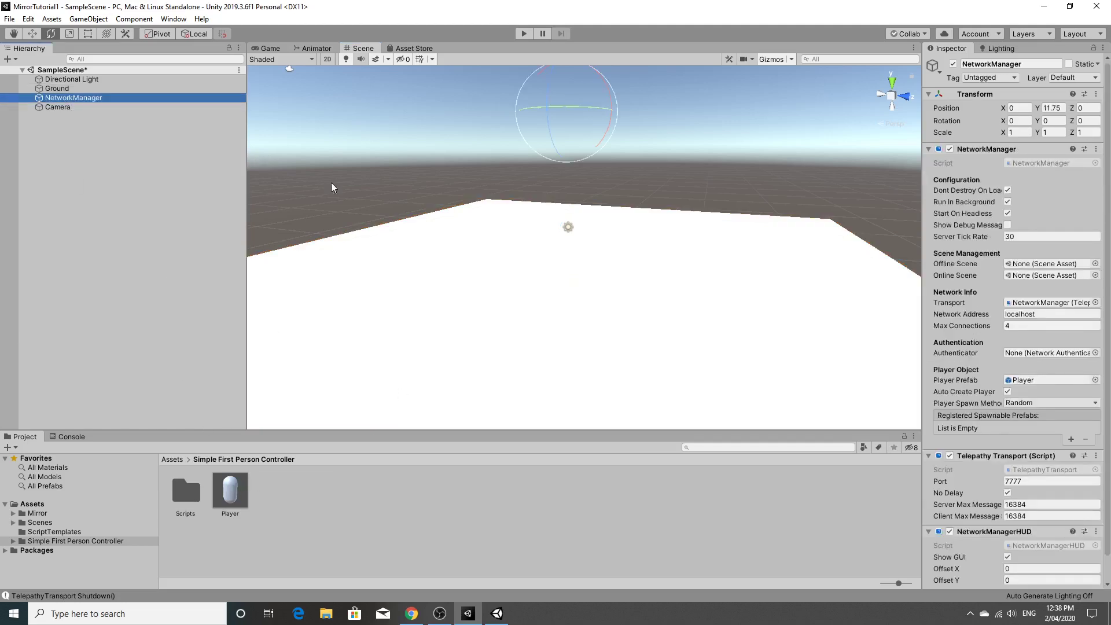
{"action": "scroll", "coordinate": [952, 324], "scroll_direction": "down", "scroll_amount": 2}
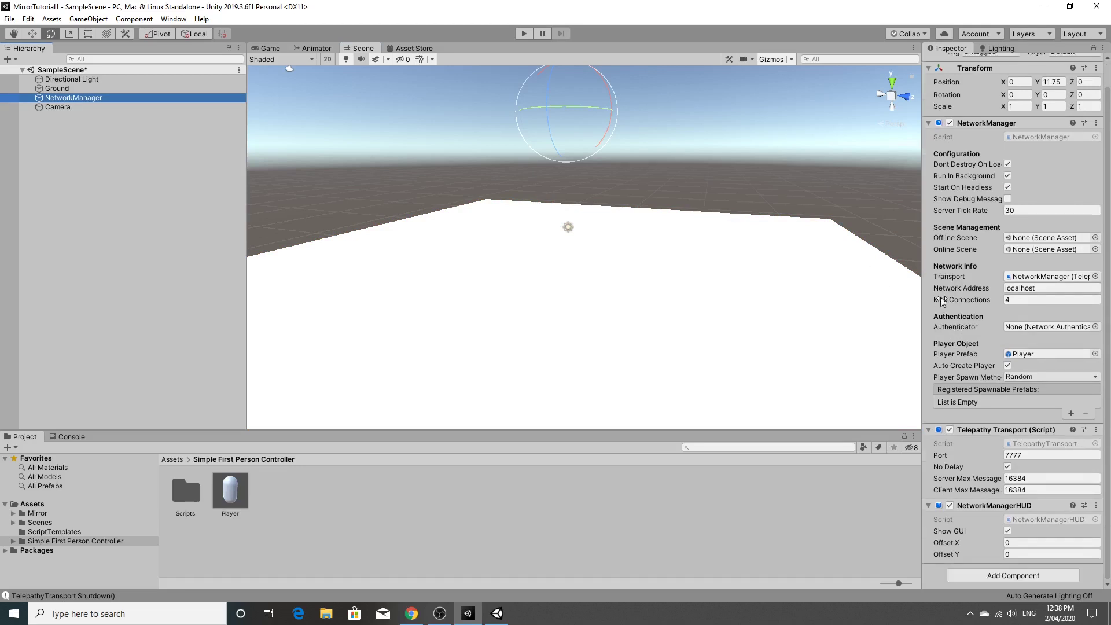